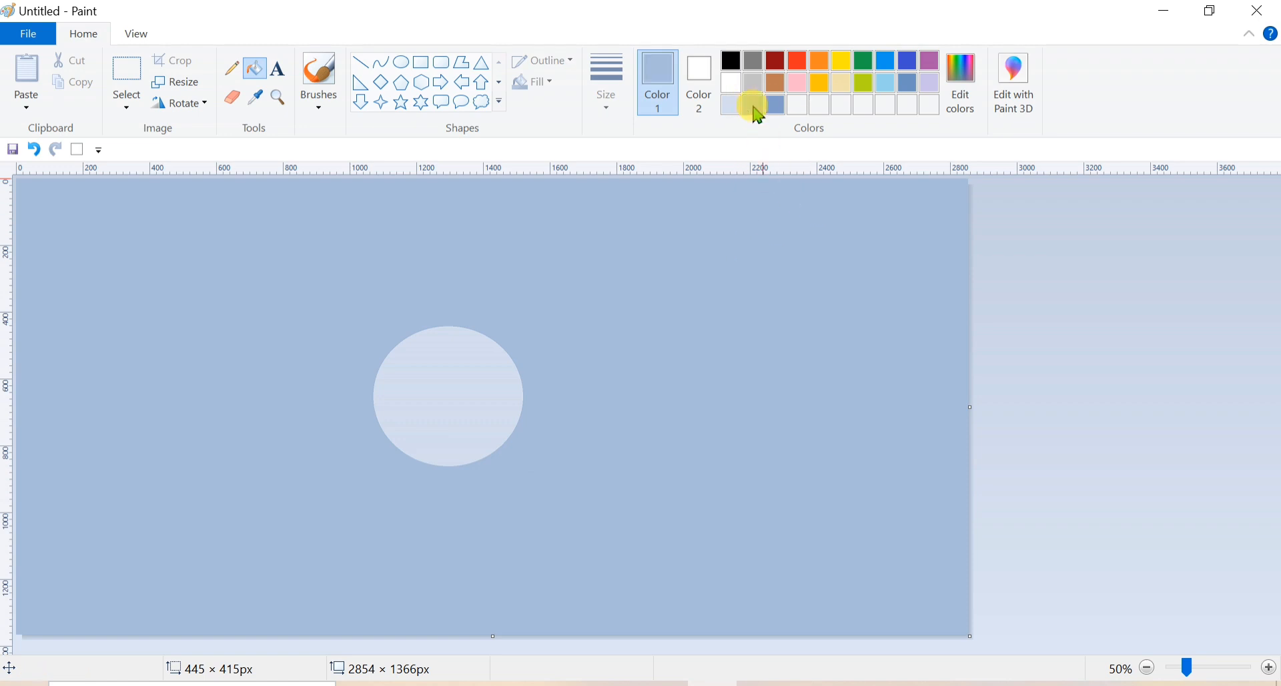
- Draw an ellipse about 805 × 713 px around the pale circle and fill the area outside it with medium blue
left_click(400, 67)
left_click_drag(332, 313, 366, 355)
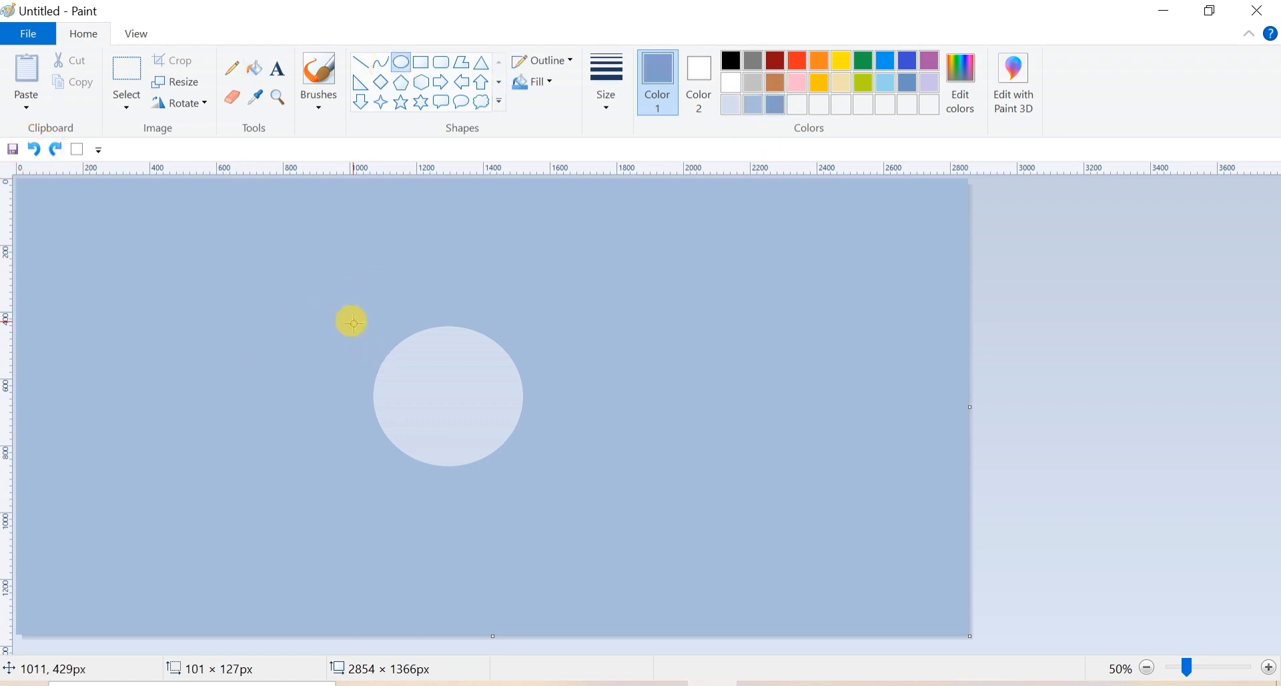
left_click_drag(430, 410, 584, 507)
left_click_drag(358, 317, 323, 289)
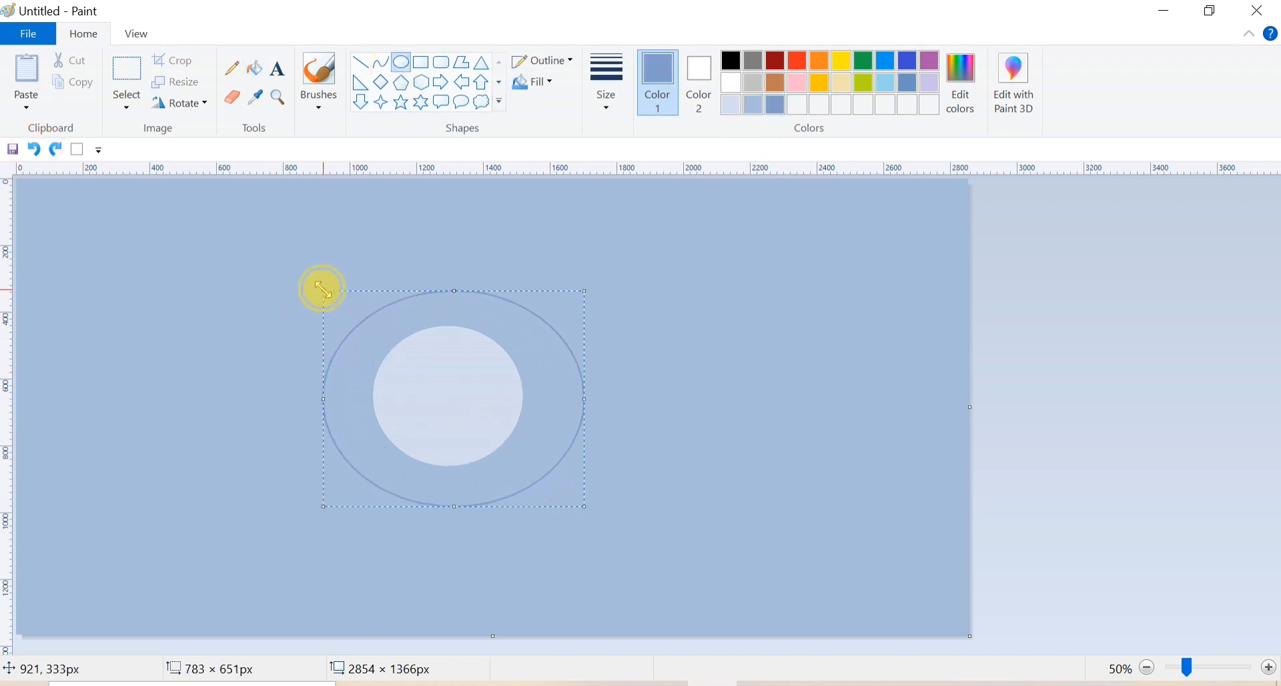
left_click_drag(454, 289, 457, 279)
left_click_drag(323, 508, 315, 518)
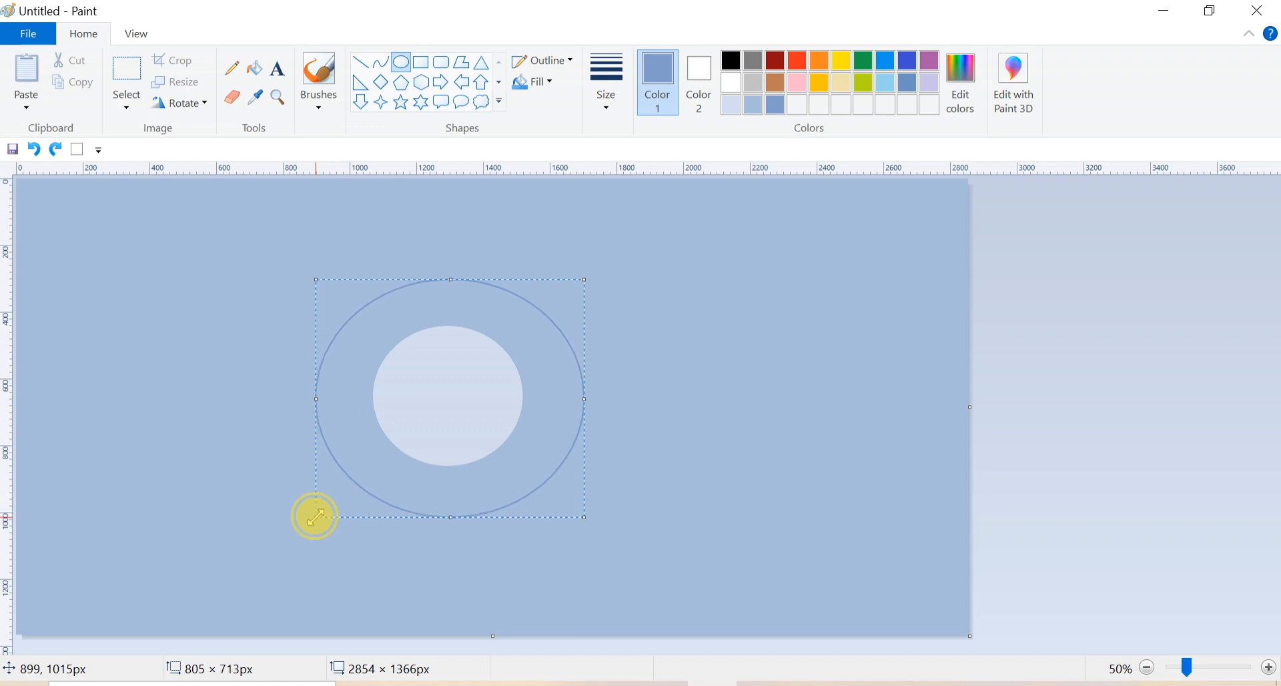
left_click(255, 68)
left_click(462, 265)
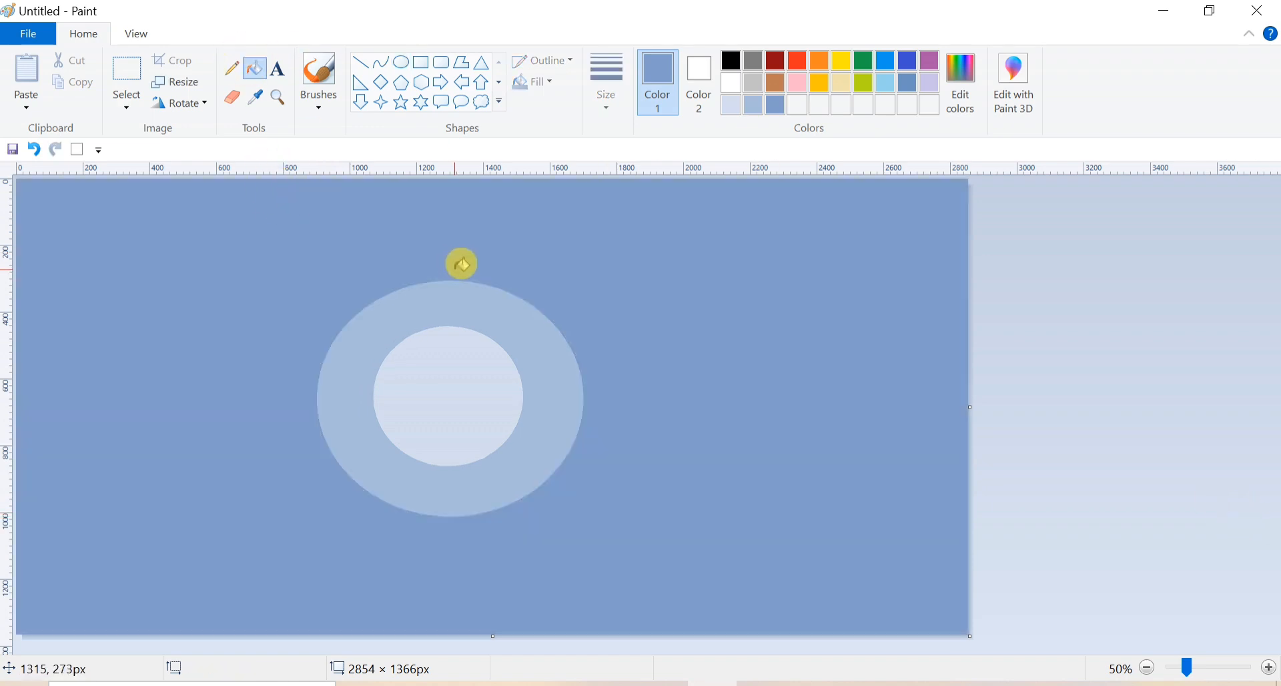
- Draw an ellipse about 1149 × 987 px around the rings in a darker custom blue and fill the area outside it
left_click(961, 80)
left_click_drag(851, 272, 853, 289)
left_click(465, 485)
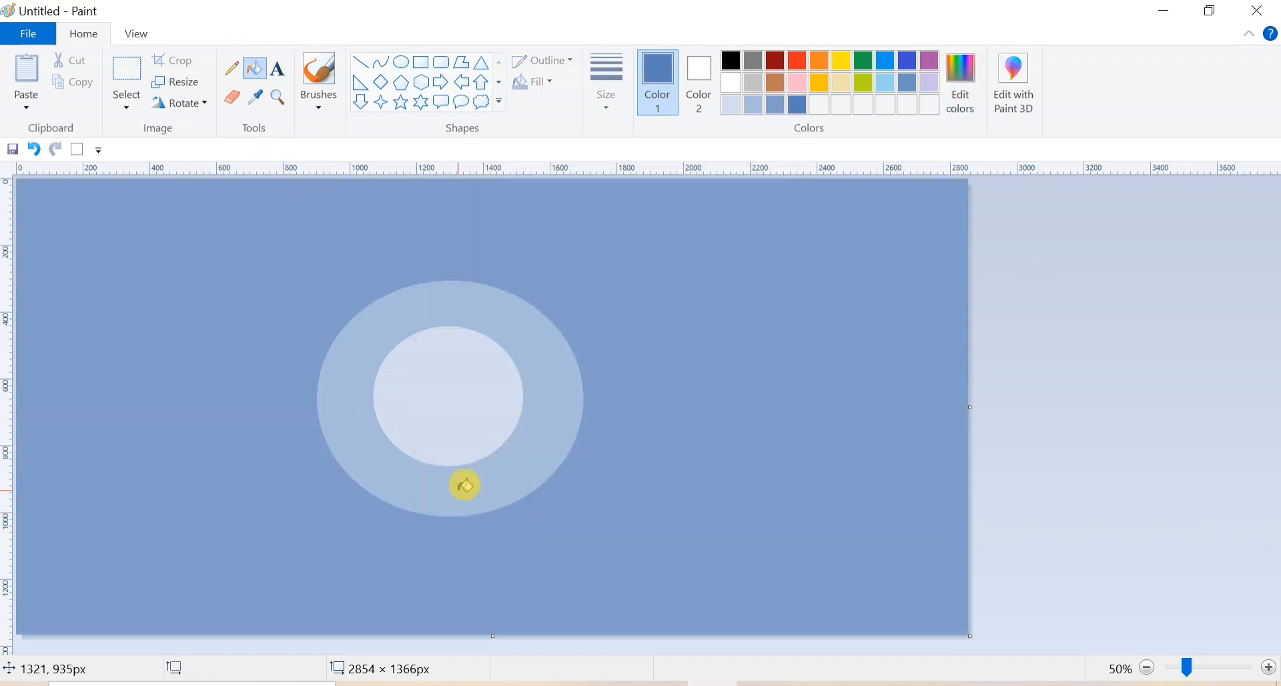
left_click(402, 62)
mouse_move(293, 267)
left_mouse_down()
mouse_move(623, 554)
mouse_move(269, 234)
left_mouse_up()
left_click_drag(625, 395, 641, 399)
left_click_drag(270, 396, 259, 399)
left_click_drag(449, 557, 450, 563)
left_click(737, 427)
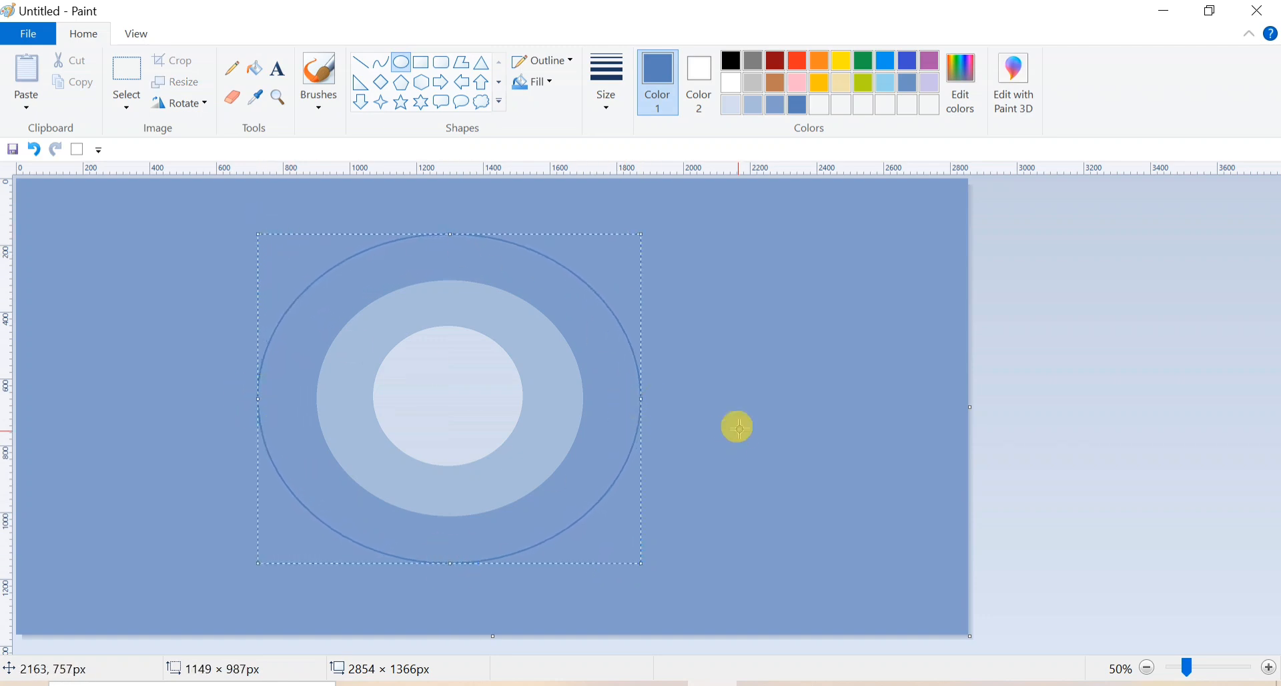
left_click(254, 67)
left_click(253, 278)
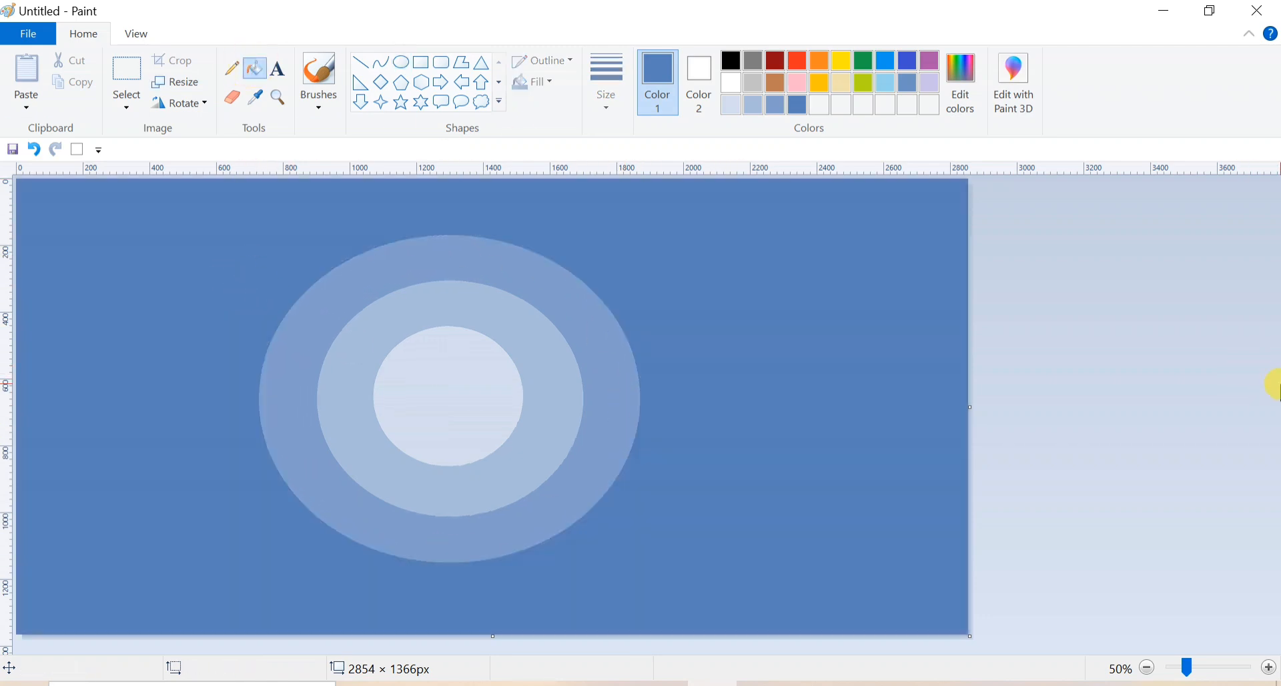
- Draw an ellipse about 1375 px wide around the rings in a custom navy blue and fill the surrounding background with it
left_click(961, 83)
left_click_drag(855, 293, 851, 335)
left_click(485, 487)
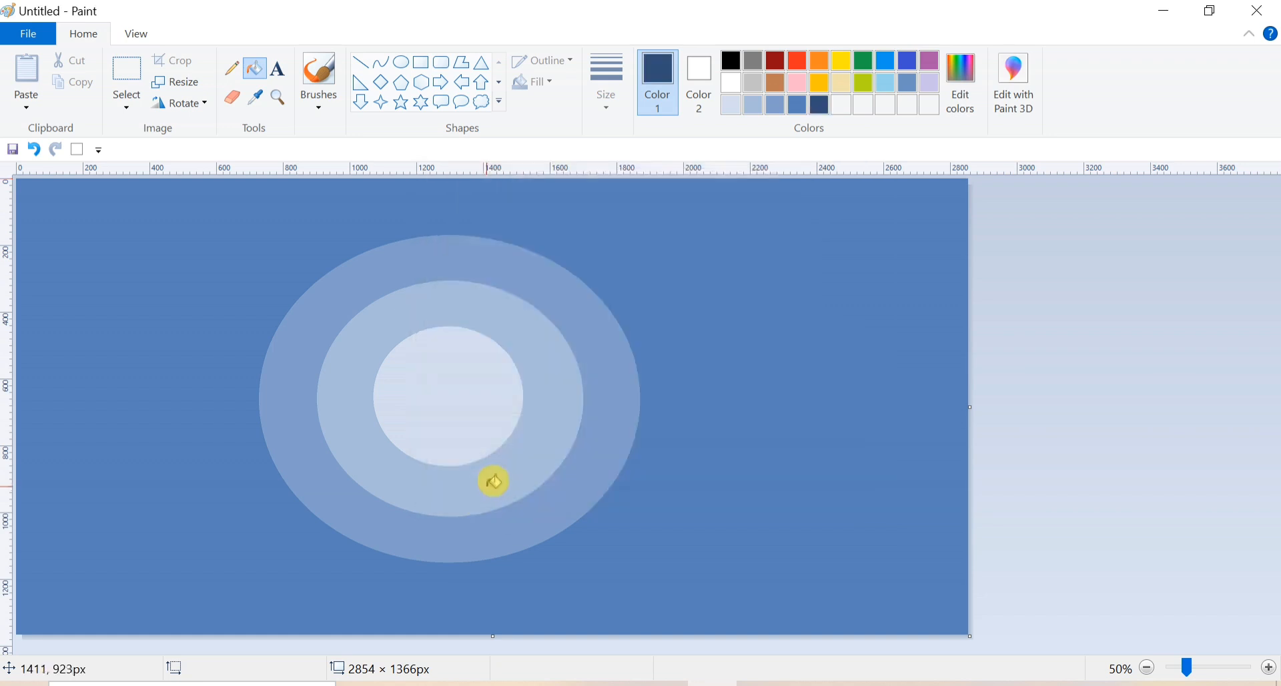
left_click(401, 62)
left_click_drag(261, 239, 223, 204)
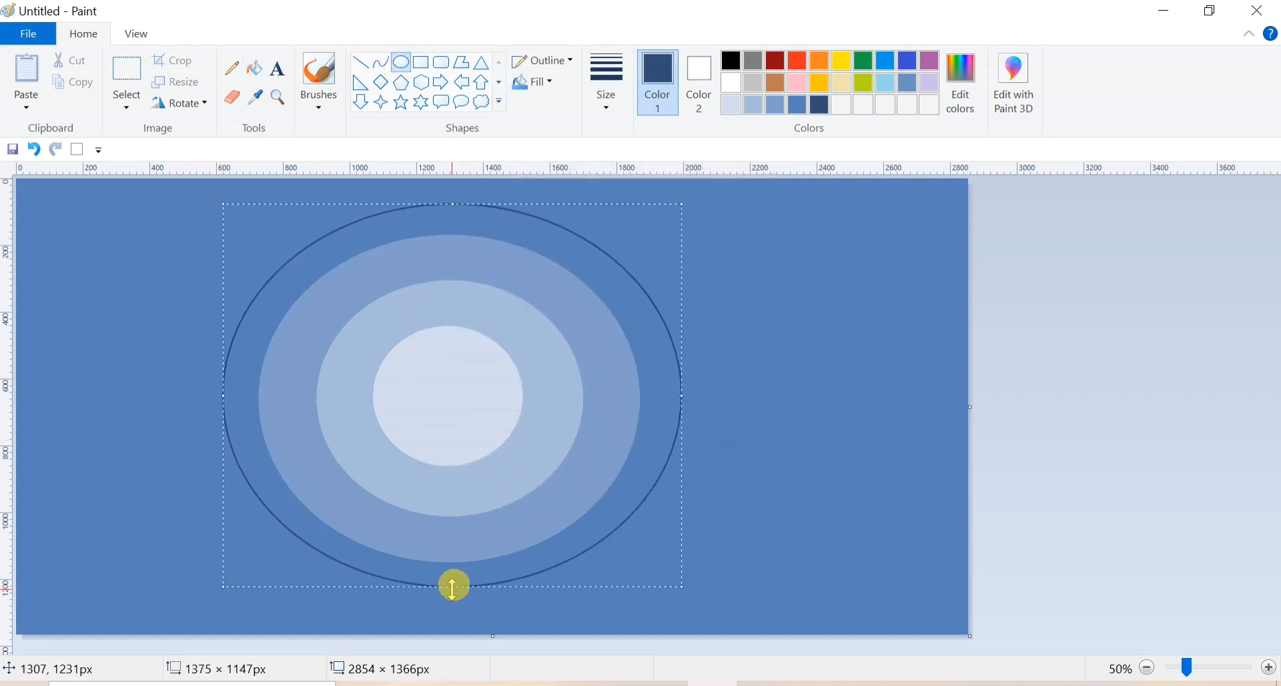
left_click_drag(452, 587, 435, 594)
left_click(254, 67)
left_click(204, 202)
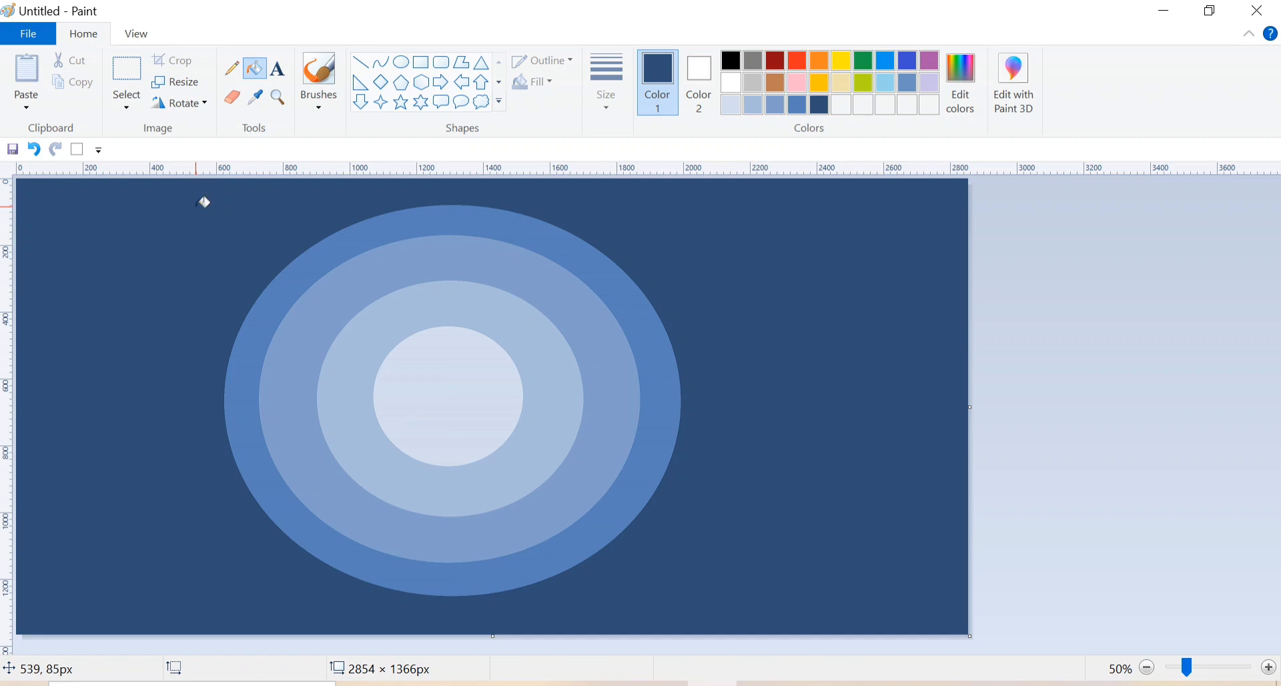
- Draw an ellipse about 1671 × 1369 px around the rings in a custom dark navy and fill the area outside it
left_click(961, 83)
left_click_drag(847, 326, 847, 366)
left_click(449, 485)
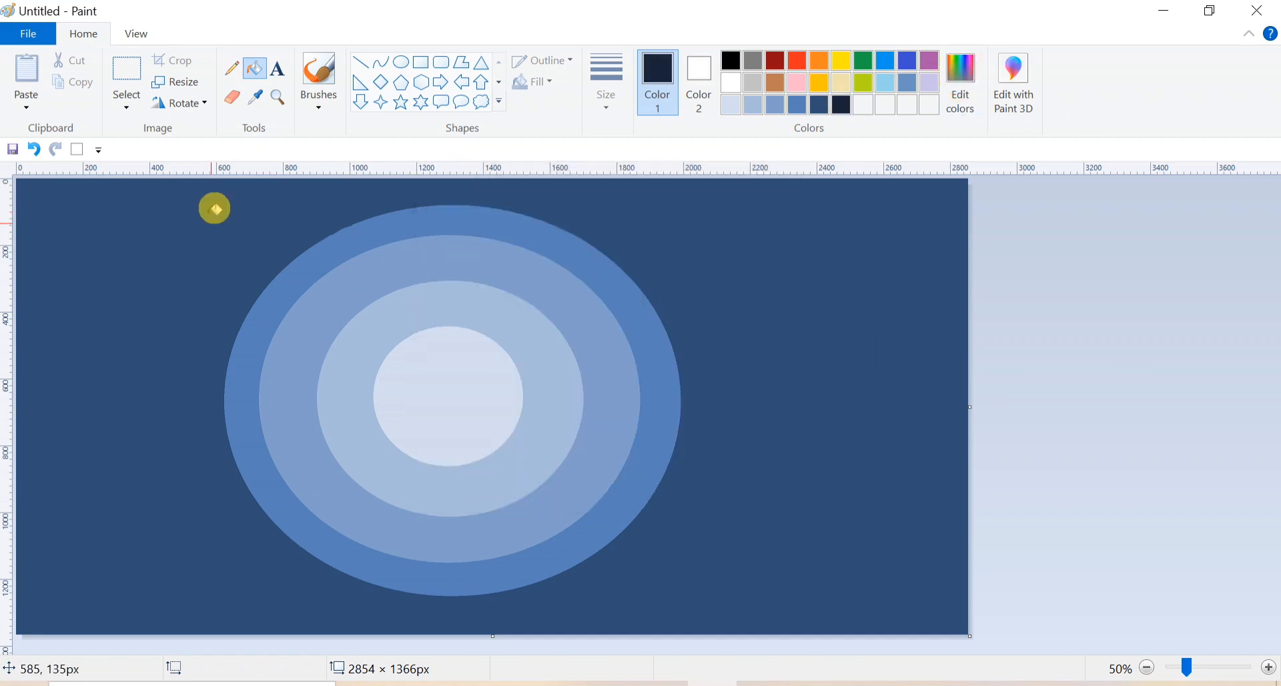
left_click(401, 62)
mouse_move(239, 233)
left_mouse_down()
mouse_move(735, 630)
mouse_move(161, 172)
left_mouse_up()
left_click_drag(163, 404, 177, 405)
left_click_drag(738, 403, 734, 409)
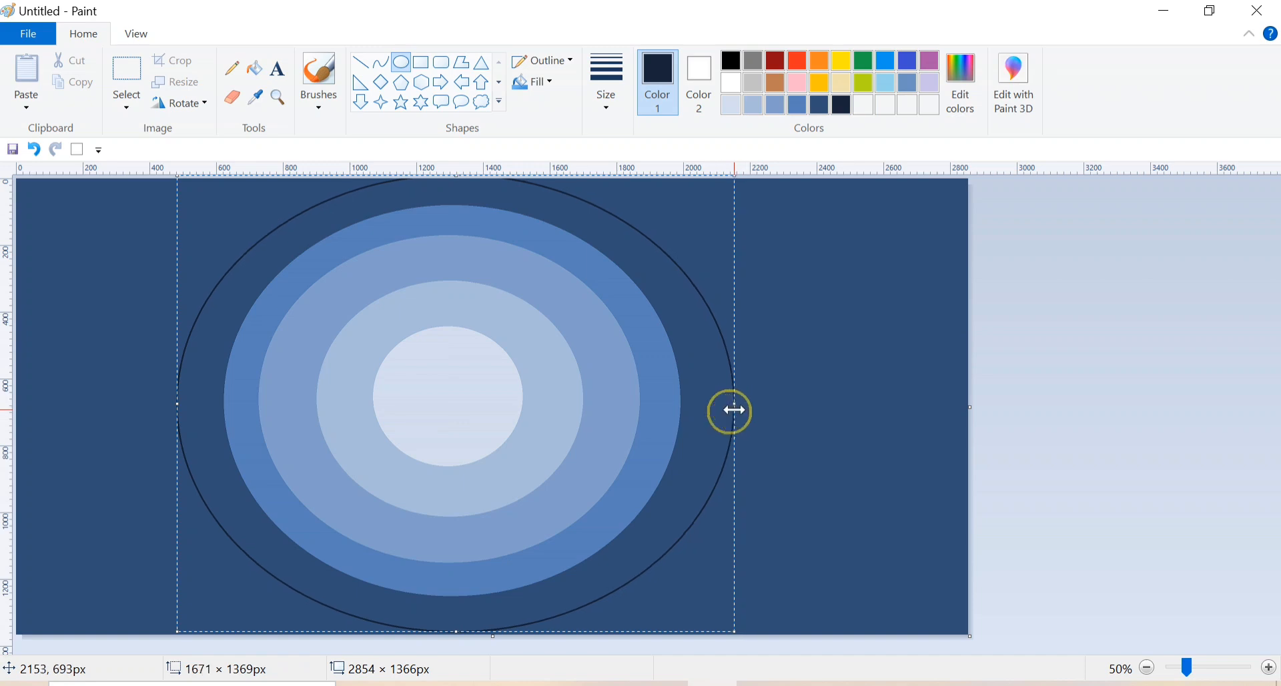
left_click(254, 68)
left_click(177, 215)
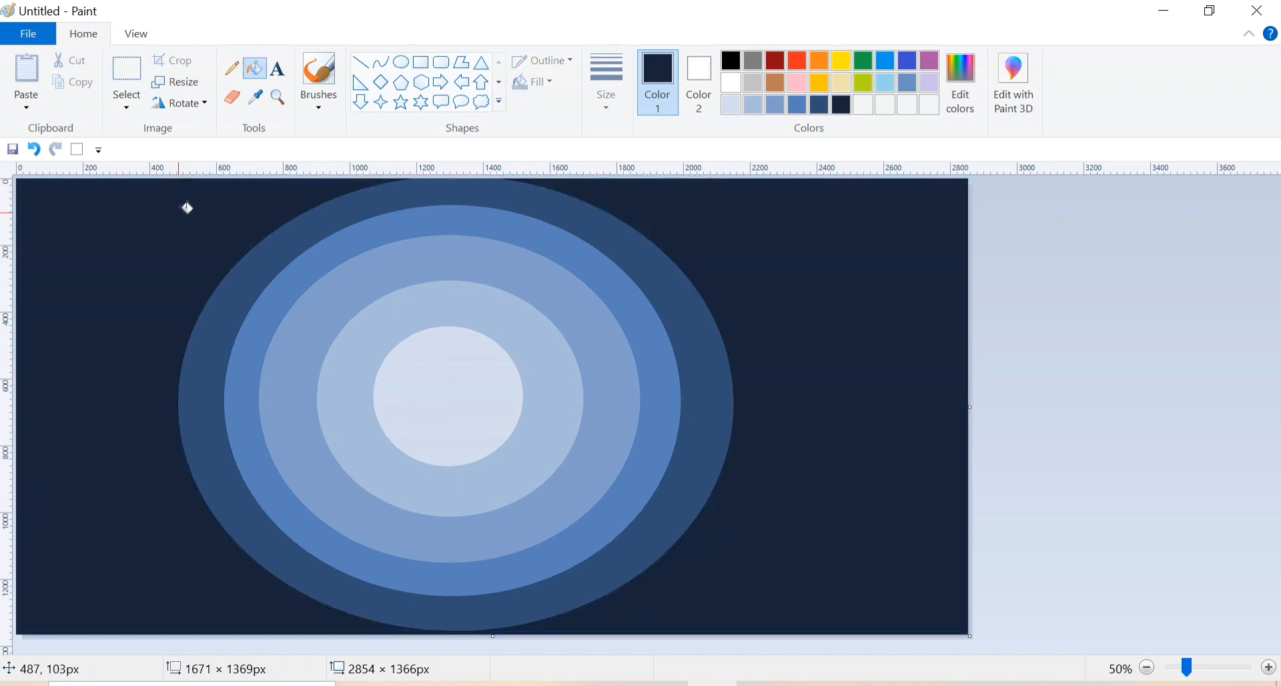
- Draw an outermost ellipse reaching past the canvas height in a custom near-black blue and fill the background on both sides of it
left_click(969, 77)
left_click_drag(848, 367, 849, 387)
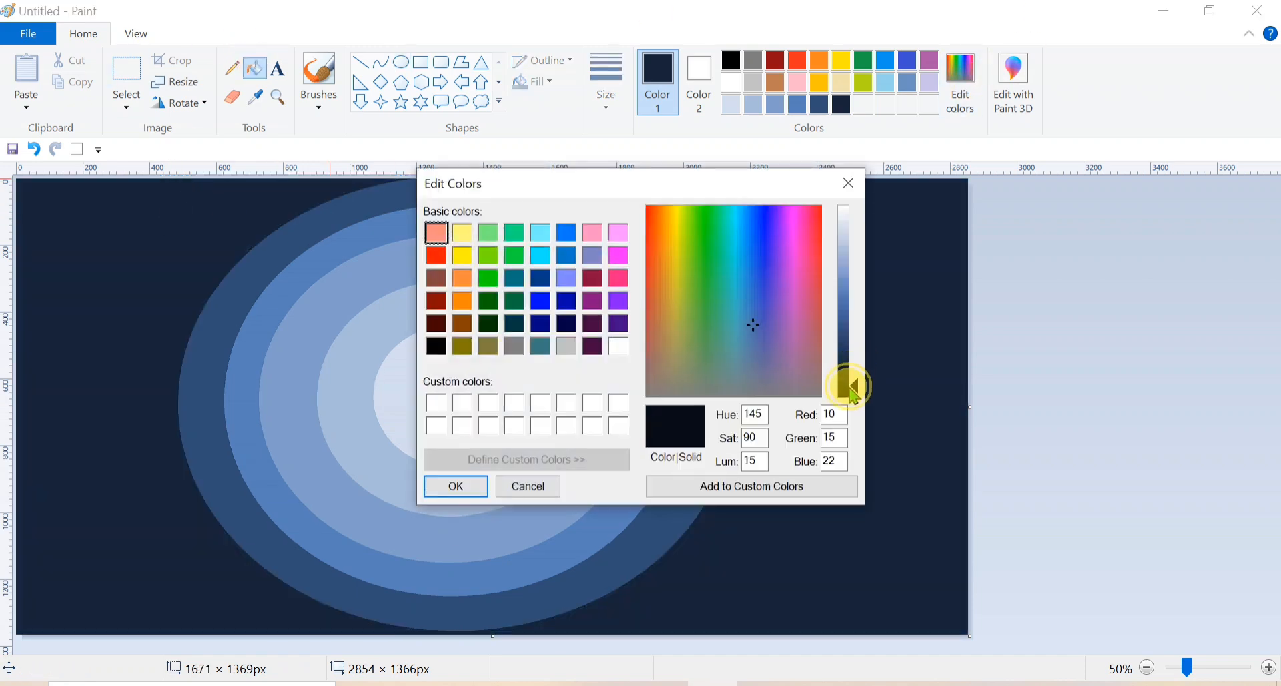
left_click(452, 486)
left_click(400, 62)
mouse_move(186, 197)
left_mouse_down()
mouse_move(787, 646)
mouse_move(131, 143)
left_mouse_up()
left_click_drag(132, 646, 133, 672)
left_click(77, 398)
left_click(255, 67)
left_click(170, 217)
left_click(815, 267)
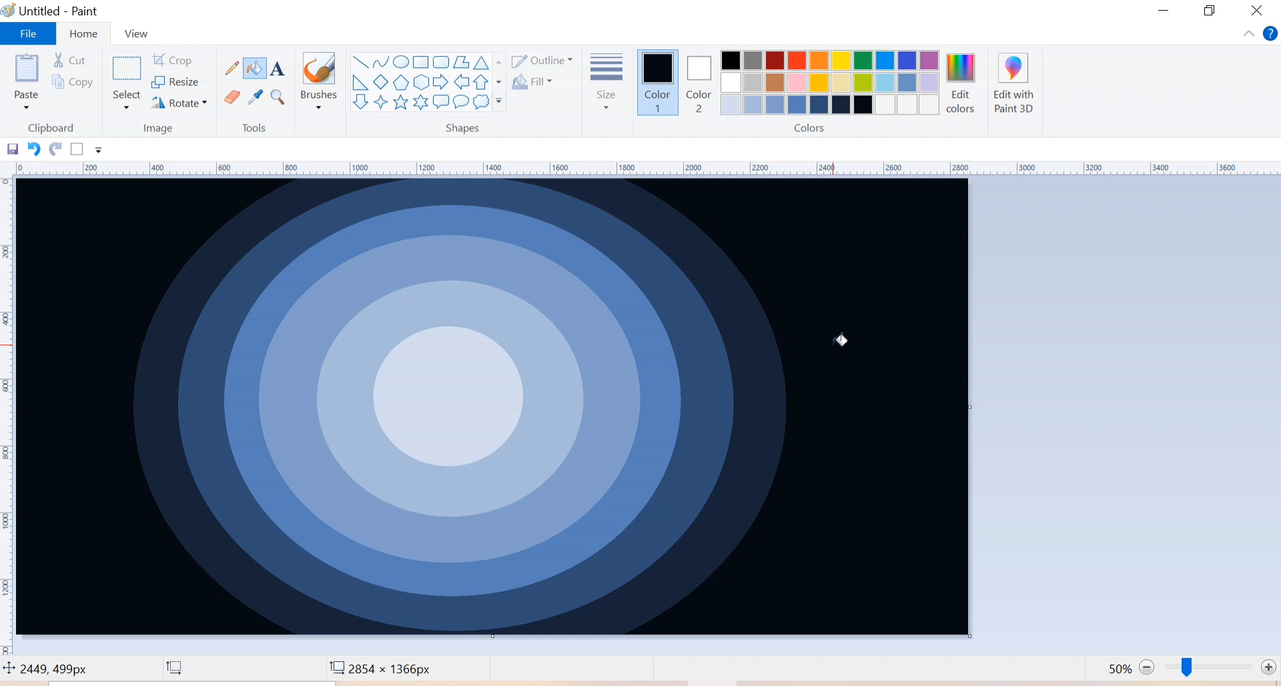
- Paint pale blue strokes with a broad translucent brush all around the edge of the innermost circle to roughen its outline
left_click(319, 100)
left_click(429, 179)
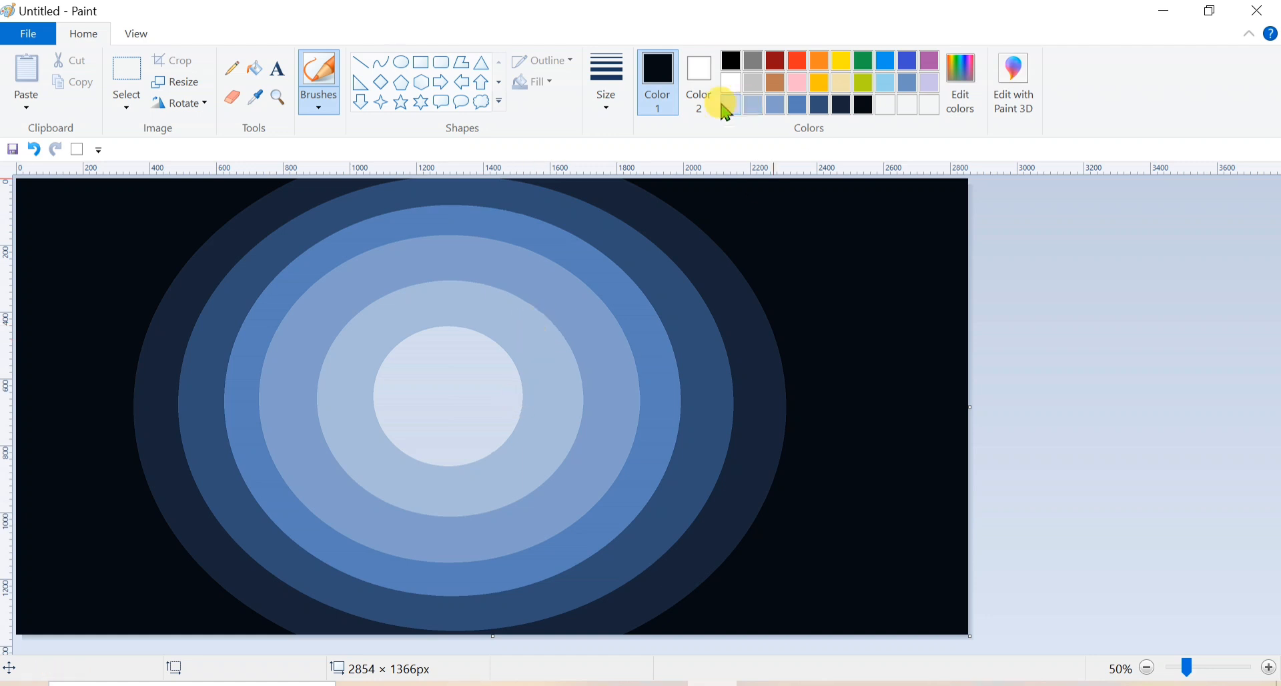
left_click_drag(426, 318, 398, 339)
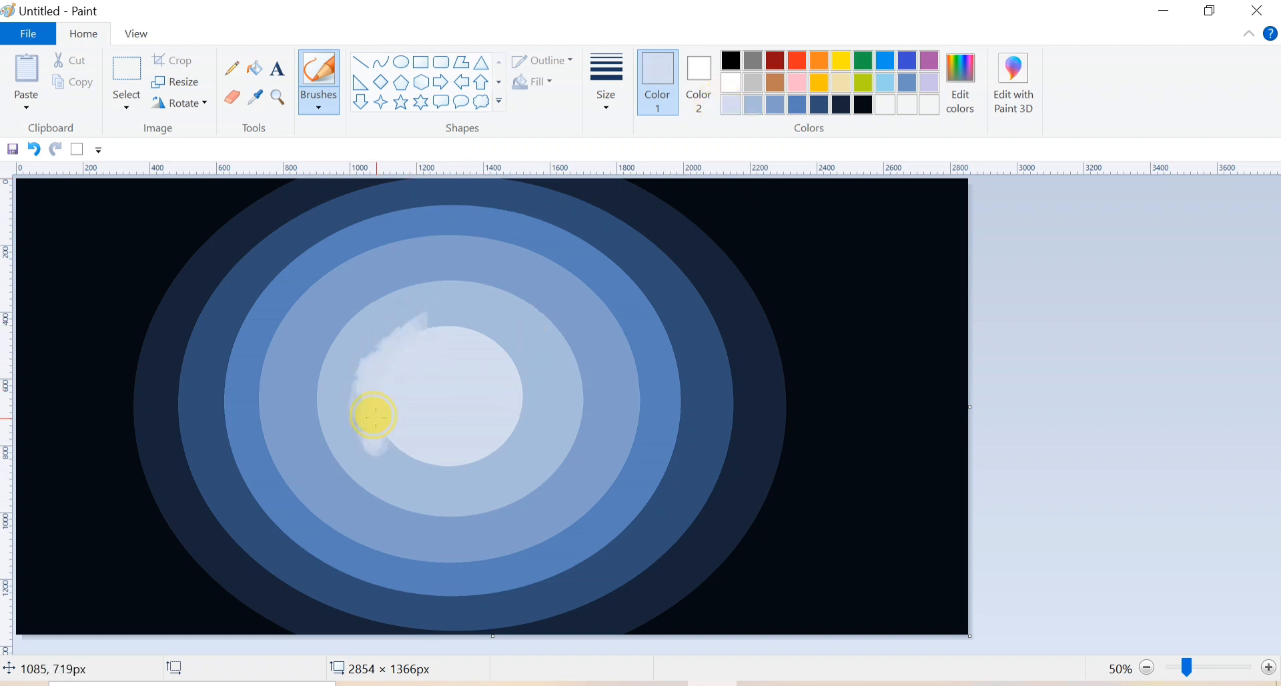
left_click_drag(385, 435, 386, 434)
left_click_drag(424, 312, 429, 311)
left_click_drag(378, 352, 414, 320)
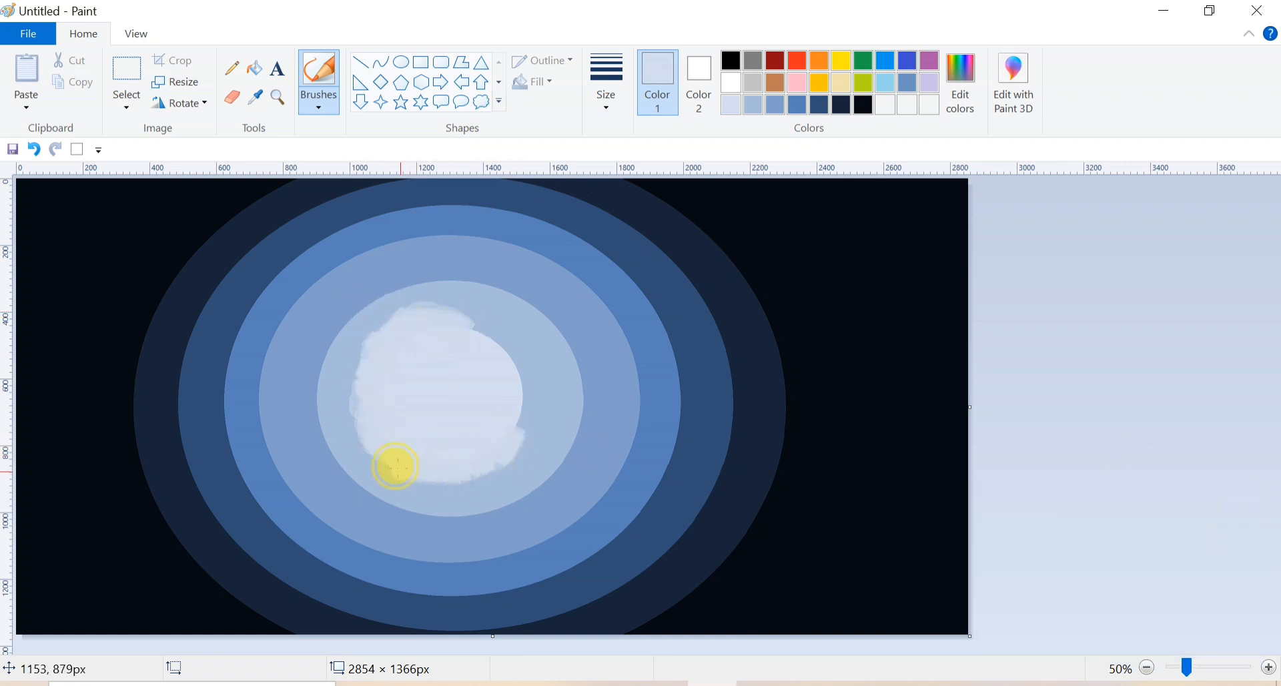
mouse_move(396, 467)
left_mouse_down()
mouse_move(519, 423)
mouse_move(446, 296)
left_mouse_up()
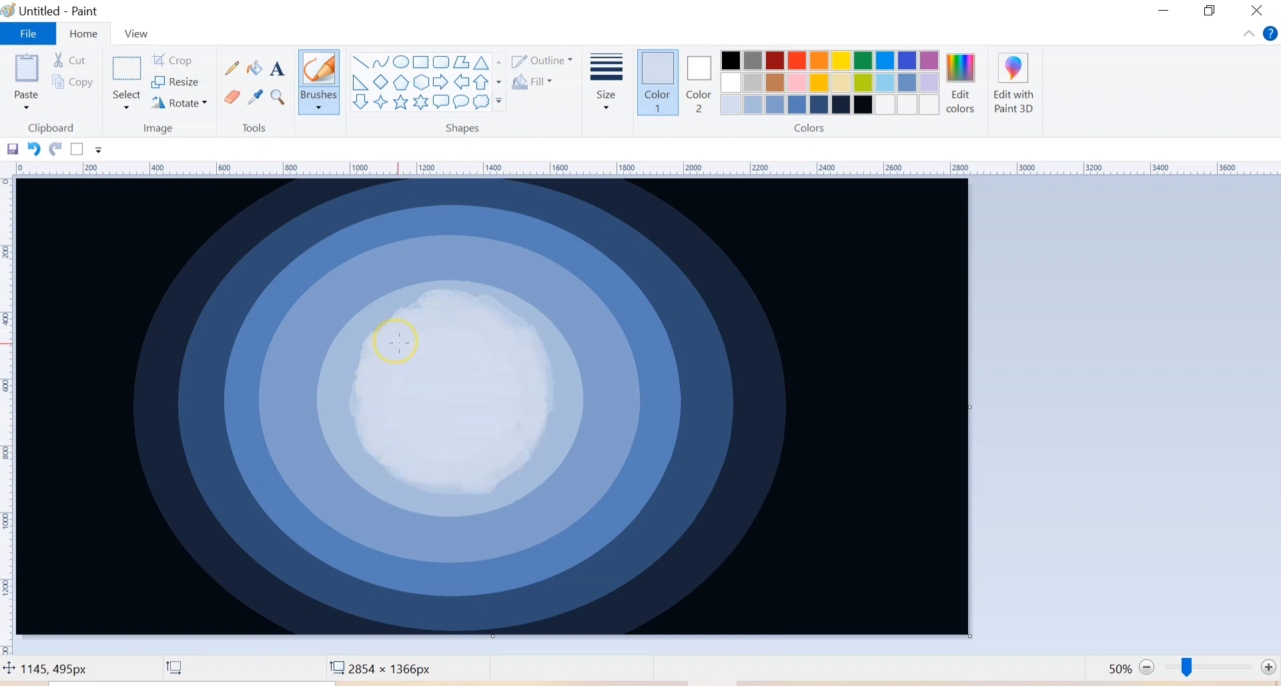
- Brush over the outer edges of the next three rings outward, using each ring's own blue
mouse_move(419, 273)
left_mouse_down()
mouse_move(343, 311)
mouse_move(317, 342)
mouse_move(298, 409)
mouse_move(356, 483)
mouse_move(312, 454)
mouse_move(351, 482)
mouse_move(399, 505)
mouse_move(491, 510)
mouse_move(474, 518)
mouse_move(562, 472)
mouse_move(571, 419)
mouse_move(478, 285)
mouse_move(417, 264)
mouse_move(544, 305)
mouse_move(561, 327)
mouse_move(581, 446)
mouse_move(552, 307)
mouse_move(455, 271)
left_mouse_up()
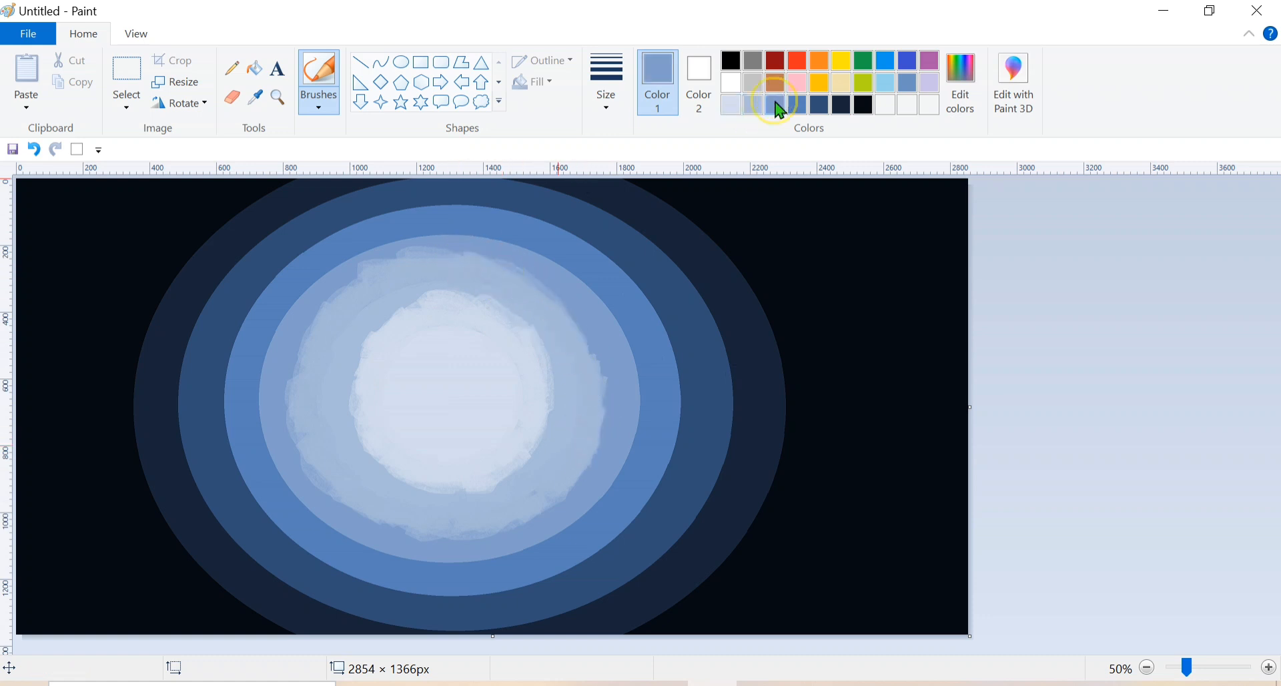
mouse_move(468, 215)
left_mouse_down()
mouse_move(331, 251)
mouse_move(266, 317)
mouse_move(252, 448)
mouse_move(349, 535)
mouse_move(486, 564)
mouse_move(530, 535)
mouse_move(527, 246)
mouse_move(566, 269)
mouse_move(482, 225)
mouse_move(572, 272)
mouse_move(575, 260)
mouse_move(641, 397)
mouse_move(630, 455)
mouse_move(562, 538)
mouse_move(530, 549)
left_mouse_up()
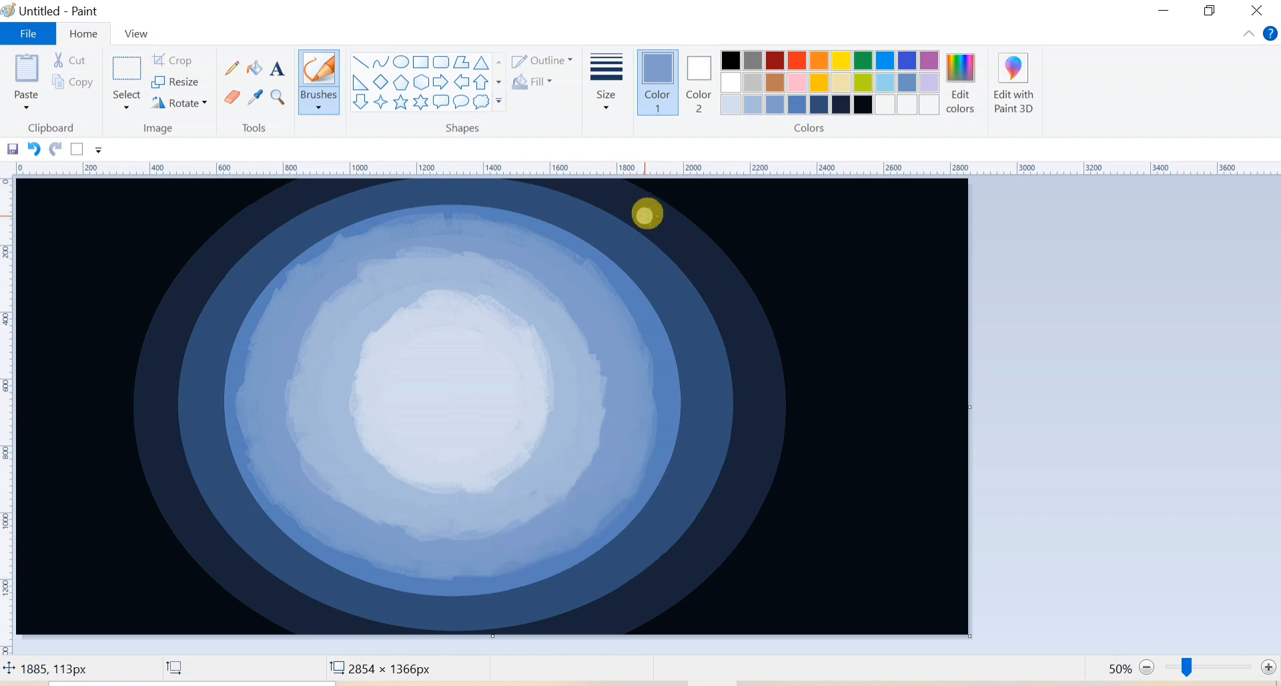
mouse_move(594, 235)
left_mouse_down()
mouse_move(561, 209)
mouse_move(501, 200)
mouse_move(372, 200)
mouse_move(416, 201)
mouse_move(293, 236)
mouse_move(264, 271)
mouse_move(282, 235)
mouse_move(299, 250)
mouse_move(229, 303)
mouse_move(216, 352)
mouse_move(215, 331)
mouse_move(224, 381)
mouse_move(218, 414)
mouse_move(209, 369)
mouse_move(209, 430)
mouse_move(224, 439)
mouse_move(232, 491)
mouse_move(213, 456)
mouse_move(217, 437)
mouse_move(320, 567)
mouse_move(263, 515)
mouse_move(271, 542)
mouse_move(445, 600)
mouse_move(352, 584)
mouse_move(544, 589)
mouse_move(565, 561)
mouse_move(435, 592)
mouse_move(554, 575)
mouse_move(644, 512)
mouse_move(597, 225)
mouse_move(589, 230)
mouse_move(684, 346)
mouse_move(673, 320)
mouse_move(689, 426)
mouse_move(678, 441)
mouse_move(698, 419)
mouse_move(628, 515)
mouse_move(657, 481)
left_mouse_up()
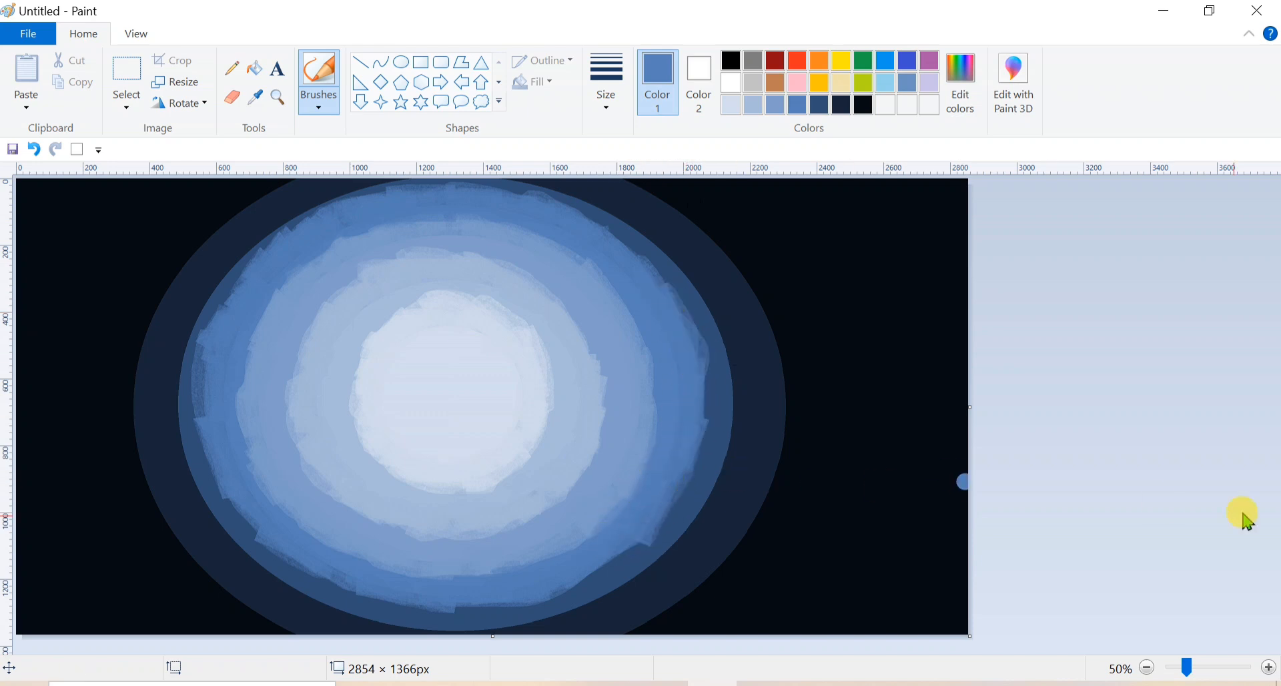
- Brush navy strokes along the right and lower-right edge of the navy ring, undoing one misplaced stroke and repainting it
left_click(819, 104)
mouse_move(670, 250)
left_mouse_down()
mouse_move(700, 290)
mouse_move(537, 172)
mouse_move(674, 263)
left_mouse_up()
mouse_move(505, 622)
left_mouse_down()
mouse_move(583, 606)
mouse_move(472, 629)
mouse_move(498, 626)
left_mouse_up()
mouse_move(673, 538)
left_mouse_down()
mouse_move(683, 557)
mouse_move(640, 583)
mouse_move(635, 608)
left_mouse_up()
left_click_drag(734, 437, 719, 491)
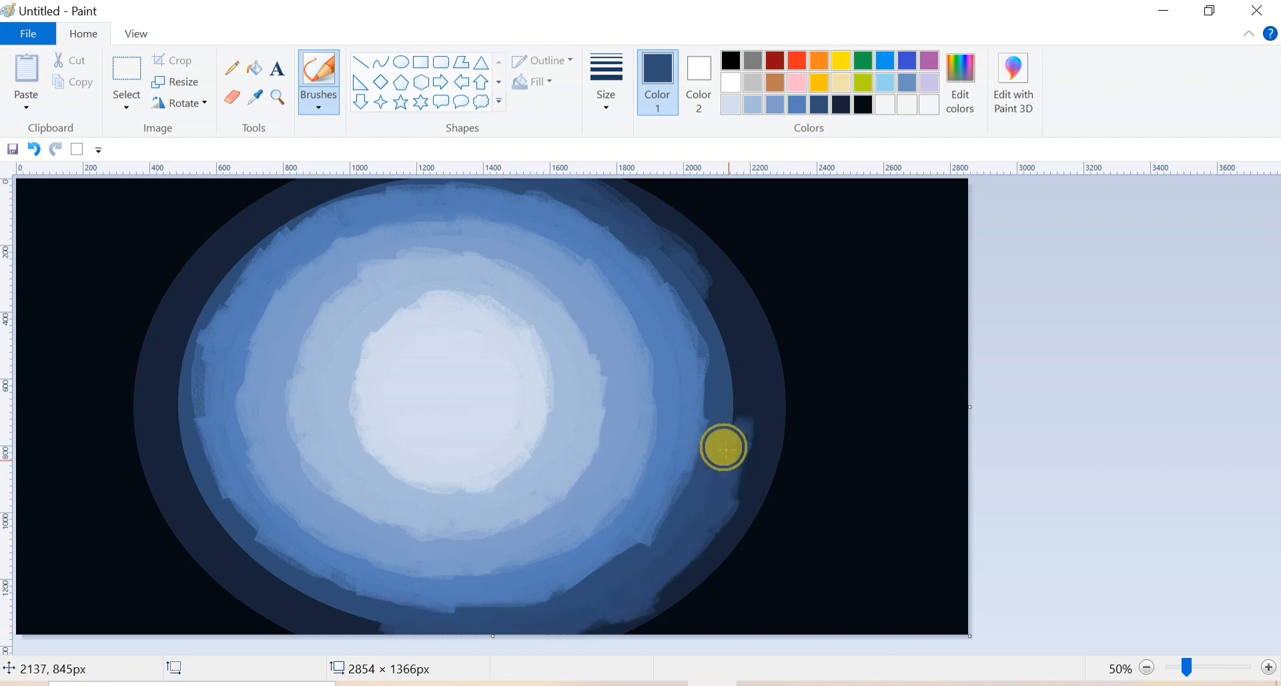
mouse_move(724, 313)
left_mouse_down()
mouse_move(684, 258)
mouse_move(713, 258)
left_mouse_up()
left_click(32, 150)
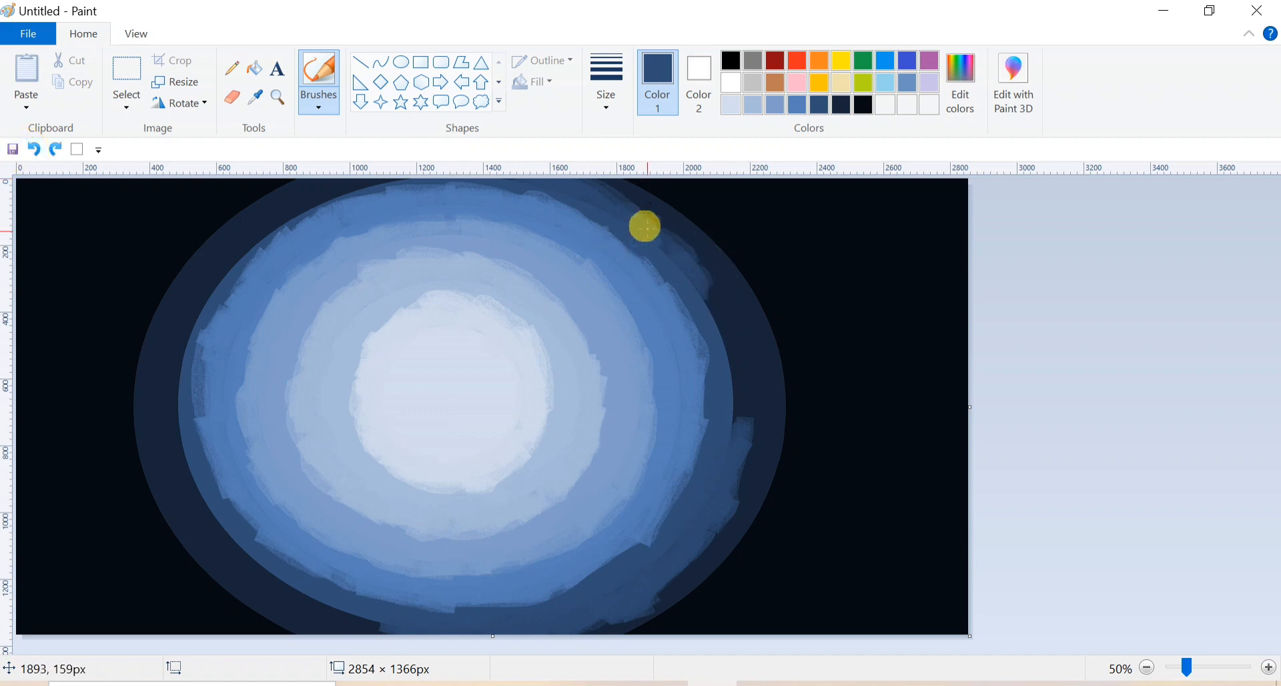
mouse_move(713, 323)
left_mouse_down()
mouse_move(731, 421)
mouse_move(719, 340)
left_mouse_up()
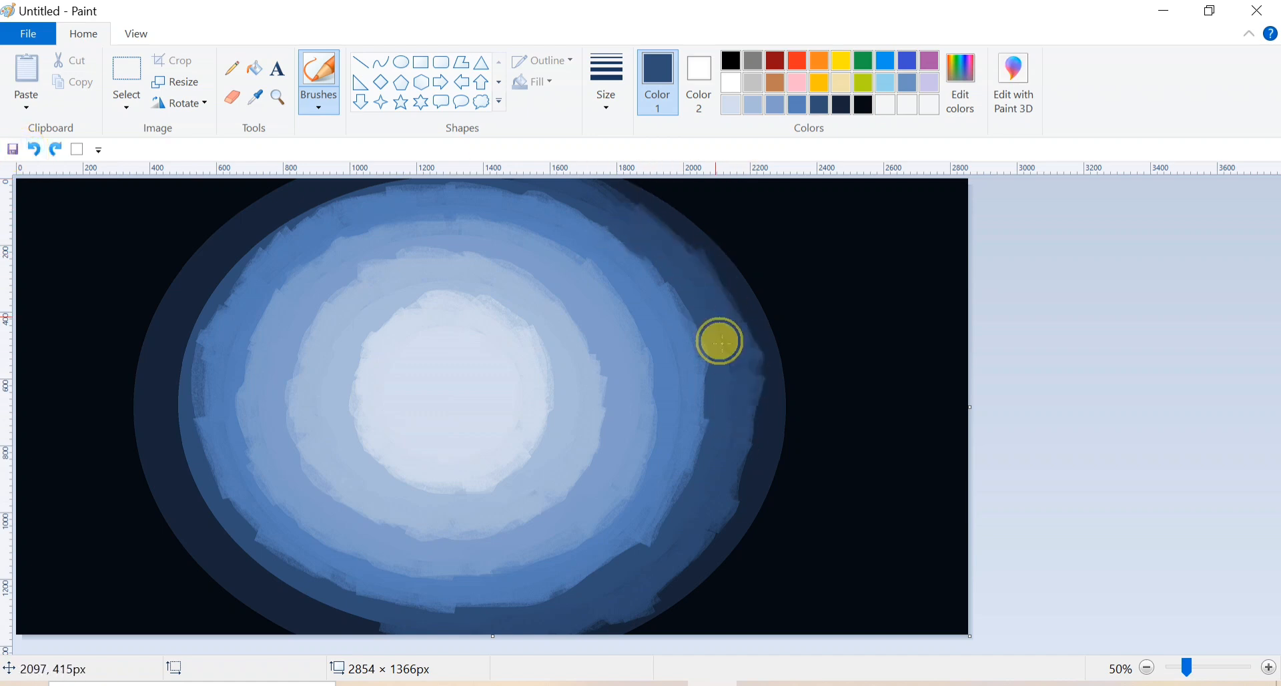
- Continue the navy strokes along the ring's lower-left and left edge up to the top of the canvas
left_click_drag(261, 579, 331, 607)
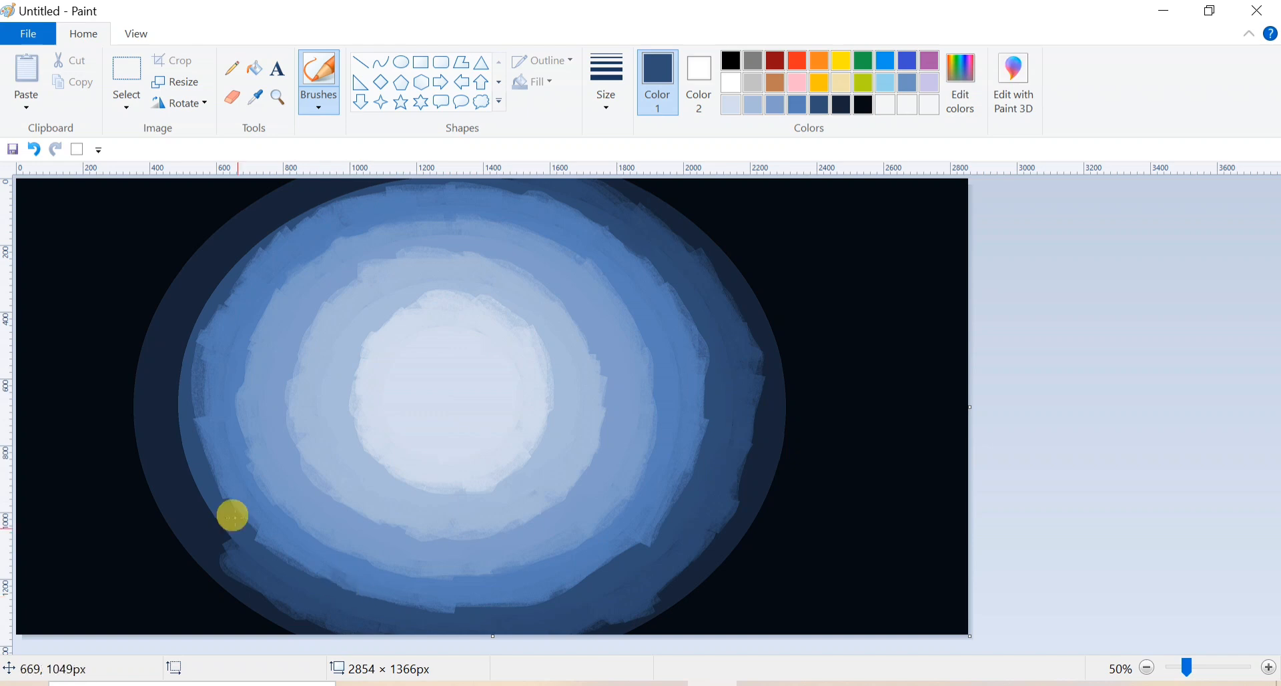
mouse_move(232, 515)
left_mouse_down()
mouse_move(169, 415)
mouse_move(169, 463)
mouse_move(228, 531)
left_mouse_up()
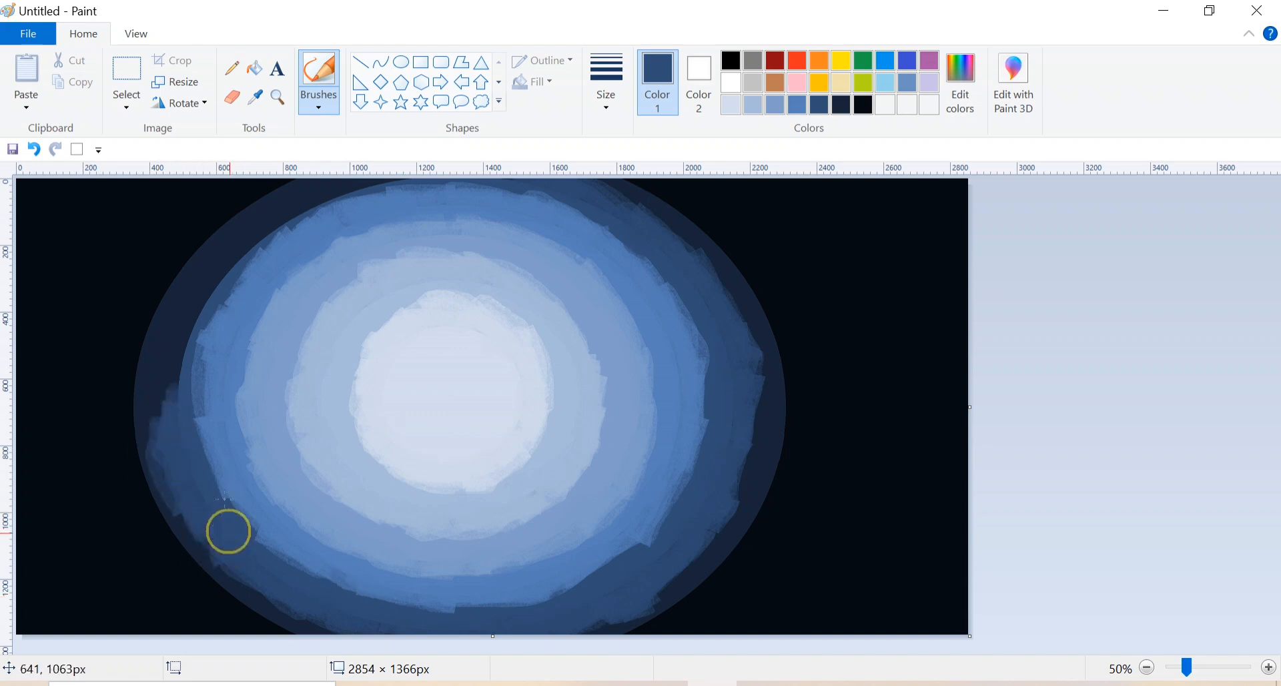
mouse_move(229, 271)
left_mouse_down()
mouse_move(415, 174)
mouse_move(289, 204)
mouse_move(324, 182)
mouse_move(263, 210)
mouse_move(185, 305)
mouse_move(156, 418)
mouse_move(207, 259)
mouse_move(190, 337)
left_mouse_up()
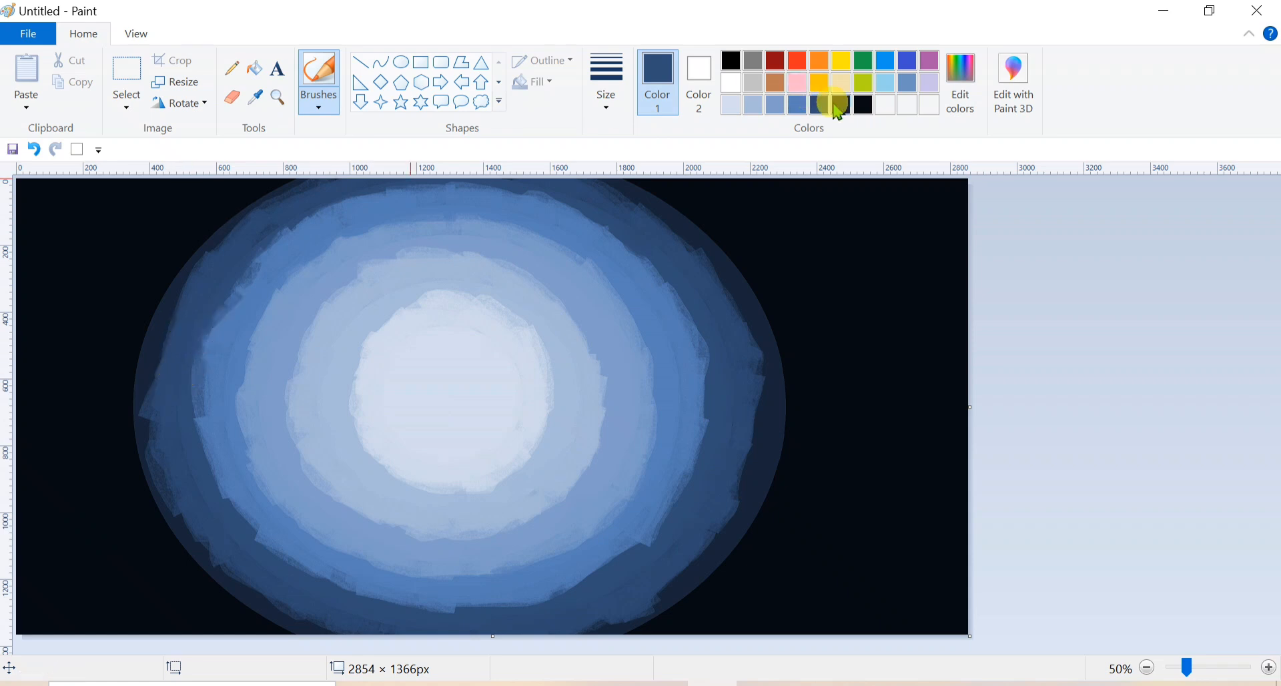
- Brush dark navy strokes around the outermost ring's edge to break up its border with the near-black background
mouse_move(817, 212)
left_mouse_down()
mouse_move(772, 300)
mouse_move(689, 205)
mouse_move(632, 178)
mouse_move(696, 174)
mouse_move(803, 363)
mouse_move(801, 343)
mouse_move(812, 420)
mouse_move(784, 395)
mouse_move(775, 497)
mouse_move(706, 574)
mouse_move(689, 623)
mouse_move(637, 631)
left_mouse_up()
left_click_drag(150, 536, 270, 630)
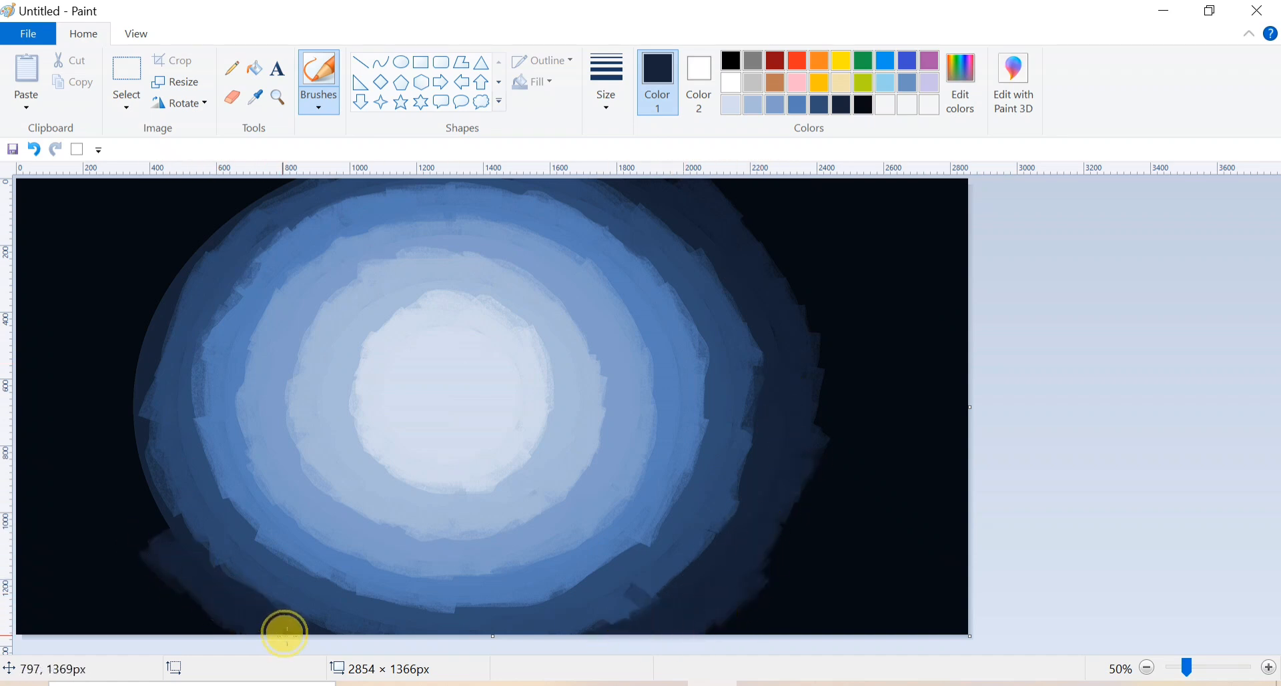
mouse_move(171, 558)
left_mouse_down()
mouse_move(132, 487)
mouse_move(143, 532)
mouse_move(128, 497)
mouse_move(143, 346)
mouse_move(117, 365)
mouse_move(235, 199)
mouse_move(181, 226)
mouse_move(317, 167)
mouse_move(241, 190)
left_mouse_up()
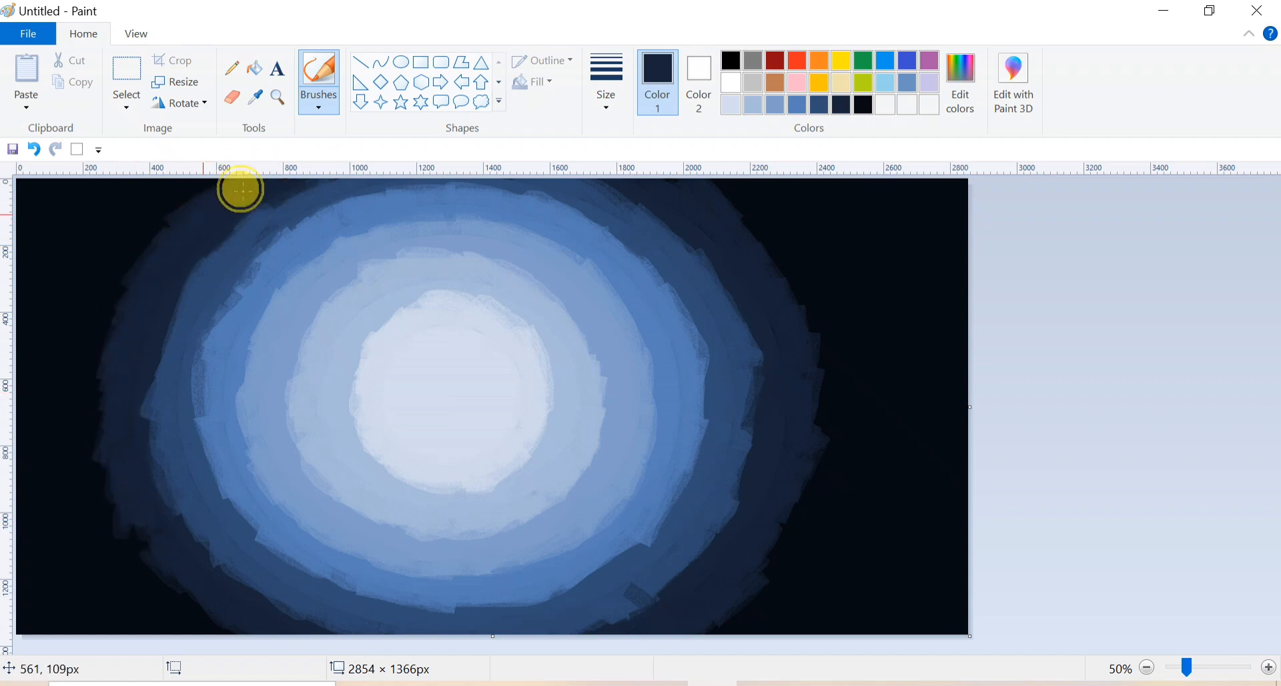
left_click(861, 293)
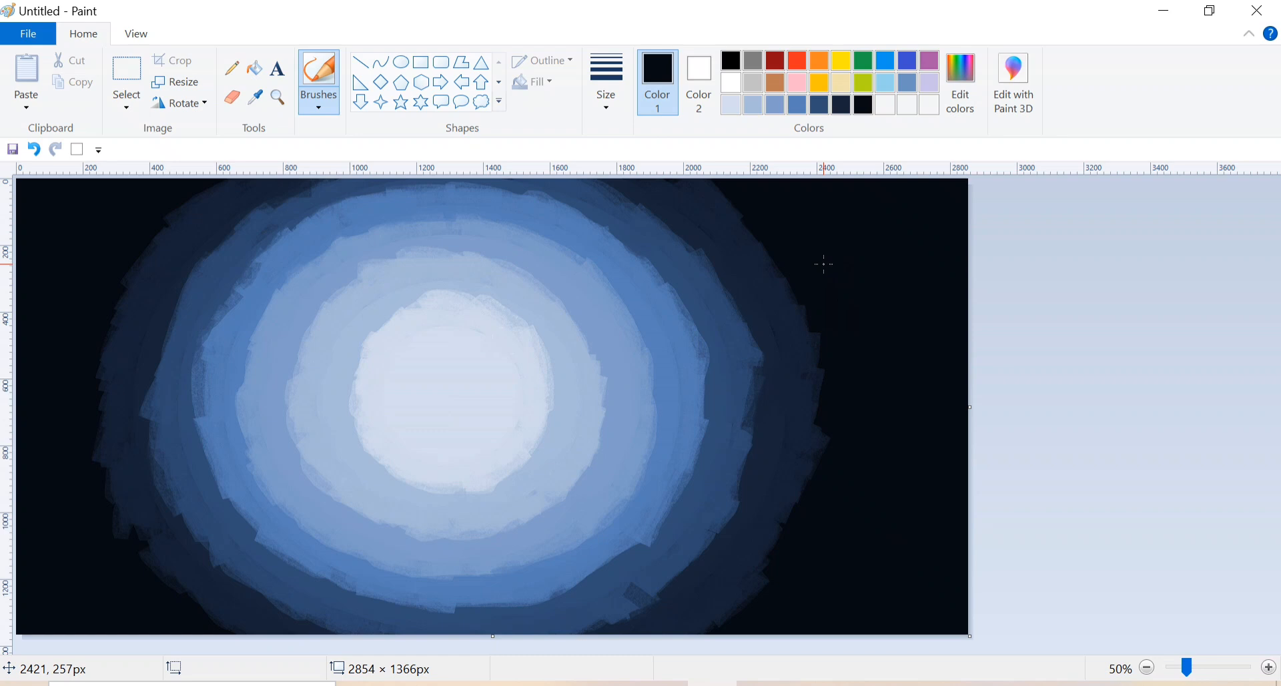
- Spray pale blue with the Airbrush around the edge of the innermost circle to blend it into the light blue ring
left_click(341, 100)
left_click(448, 137)
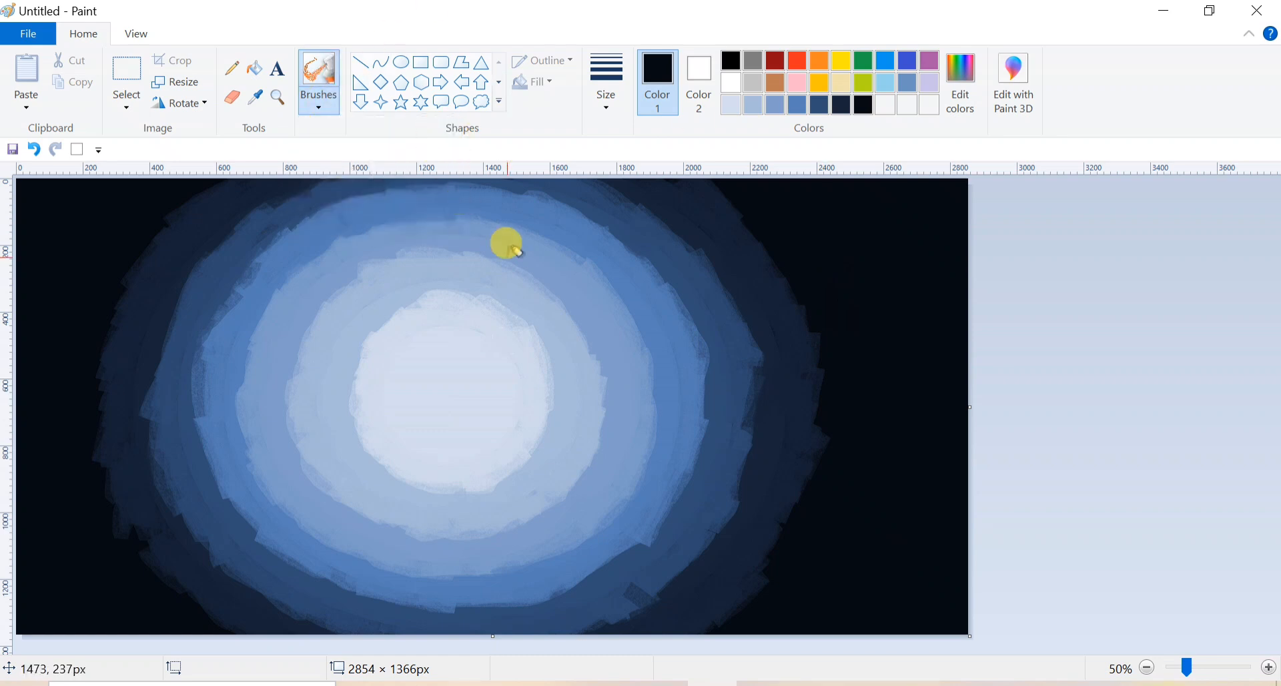
left_click(401, 293)
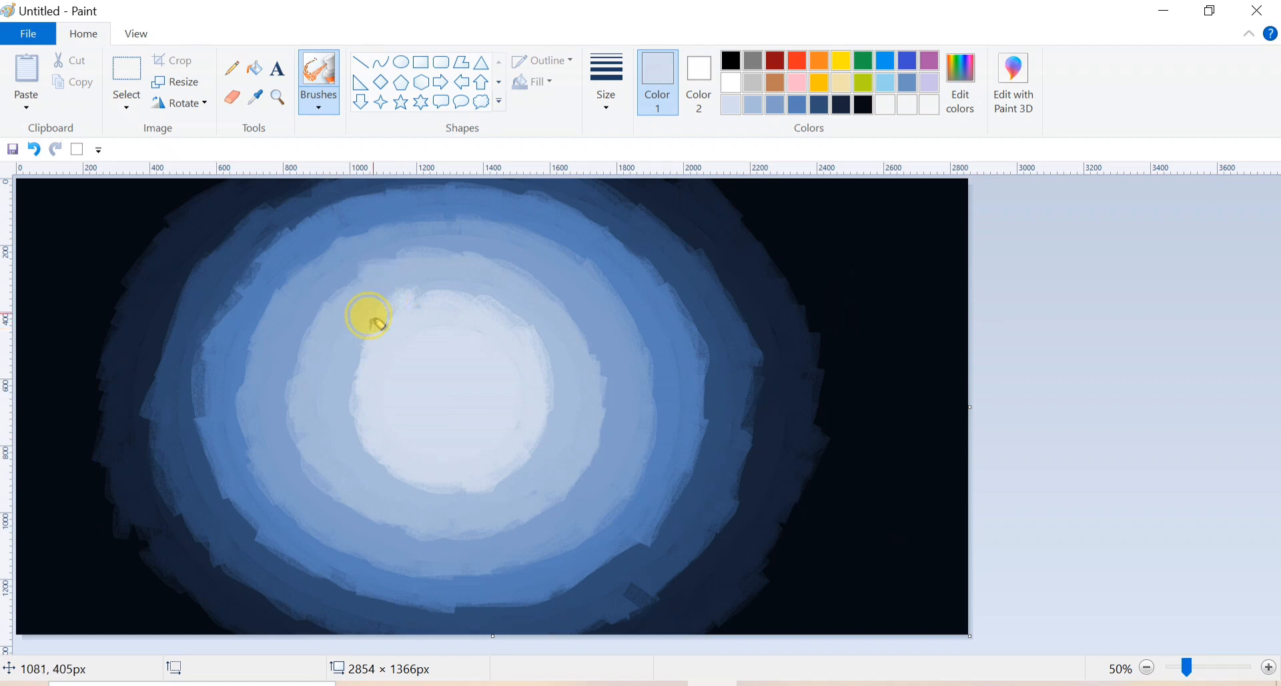
left_click_drag(368, 316, 360, 321)
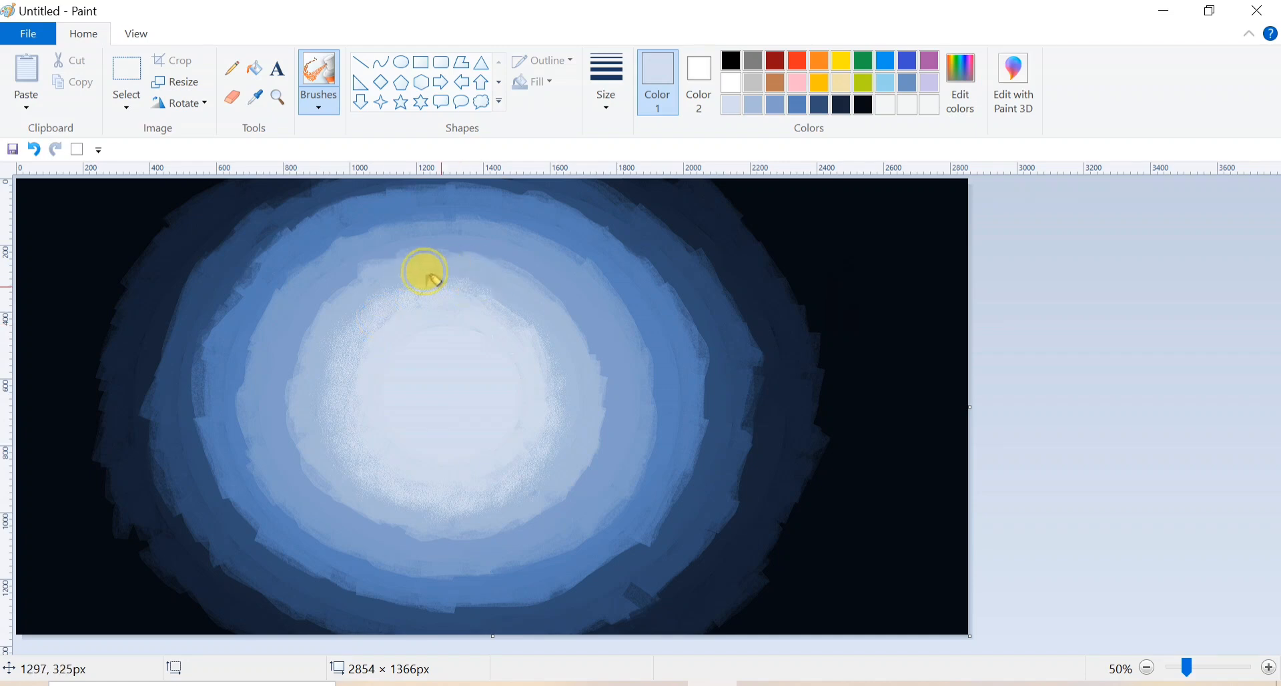
left_click_drag(428, 274, 532, 308)
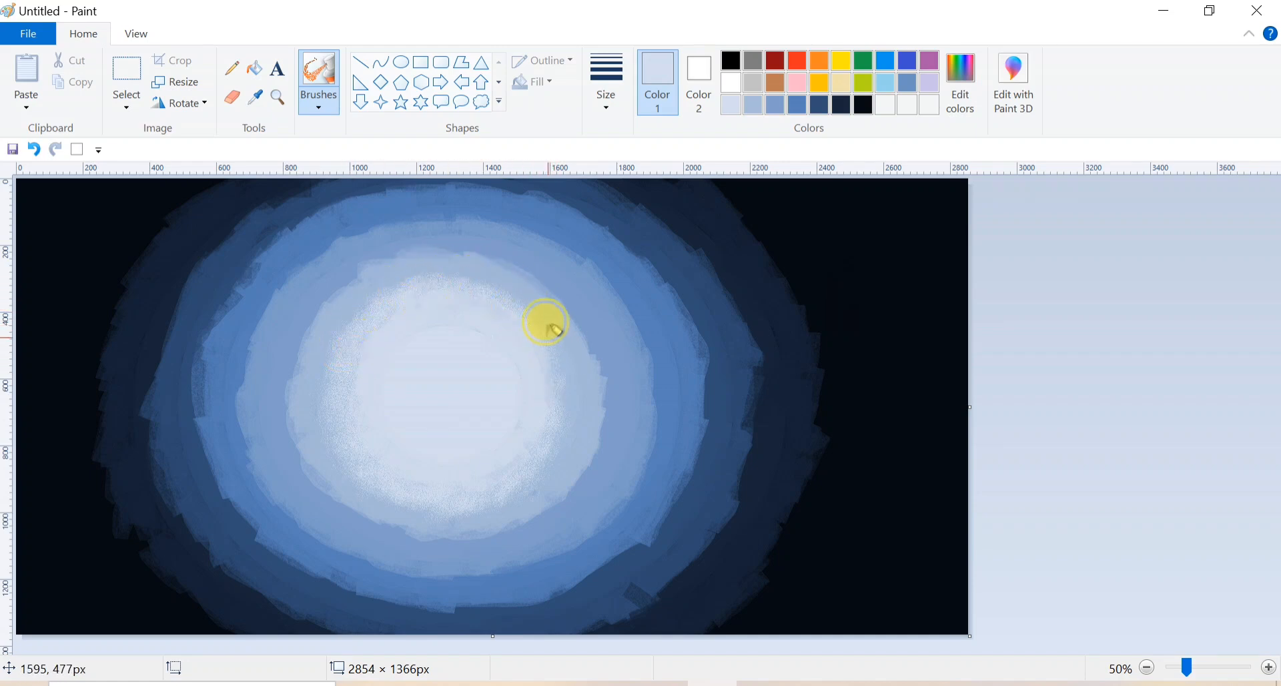
- Spray light blue with the Airbrush around the outer edge of the light blue ring, spreading it over the surrounding periwinkle ring
left_click(752, 105)
mouse_move(337, 270)
left_mouse_down()
mouse_move(281, 345)
mouse_move(321, 297)
mouse_move(275, 401)
mouse_move(278, 349)
mouse_move(278, 434)
left_mouse_up()
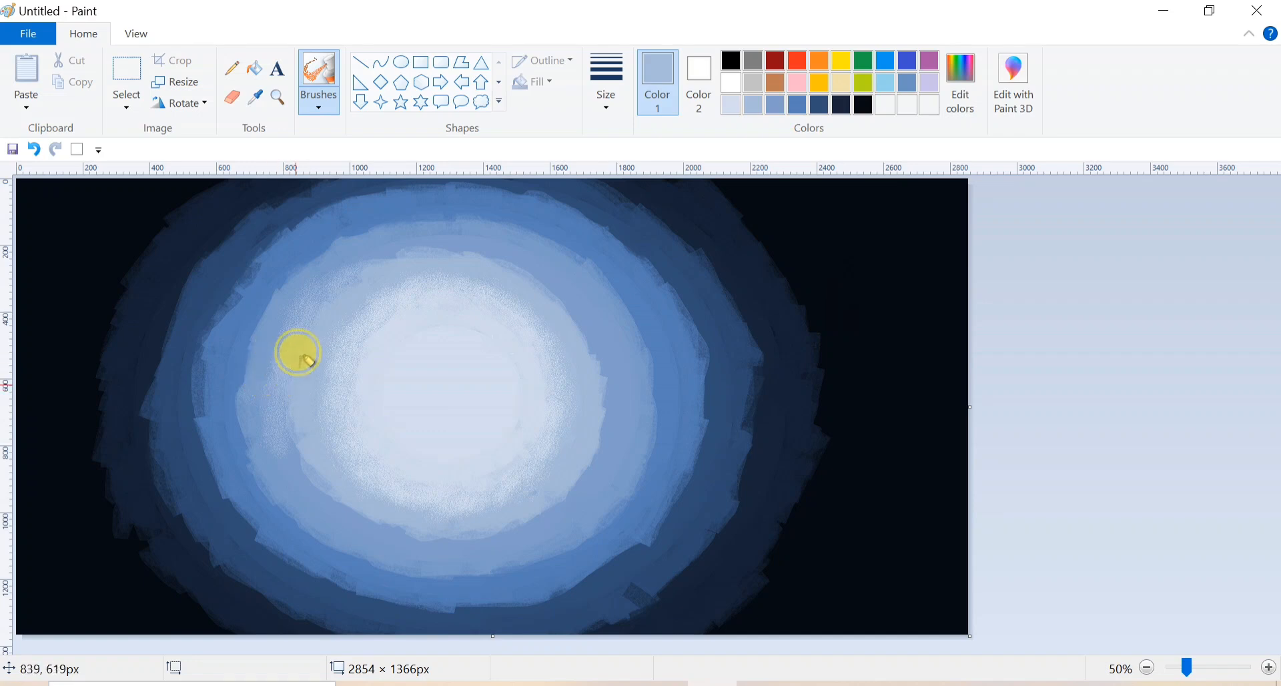
mouse_move(352, 243)
left_mouse_down()
mouse_move(313, 281)
mouse_move(396, 241)
mouse_move(457, 239)
left_mouse_up()
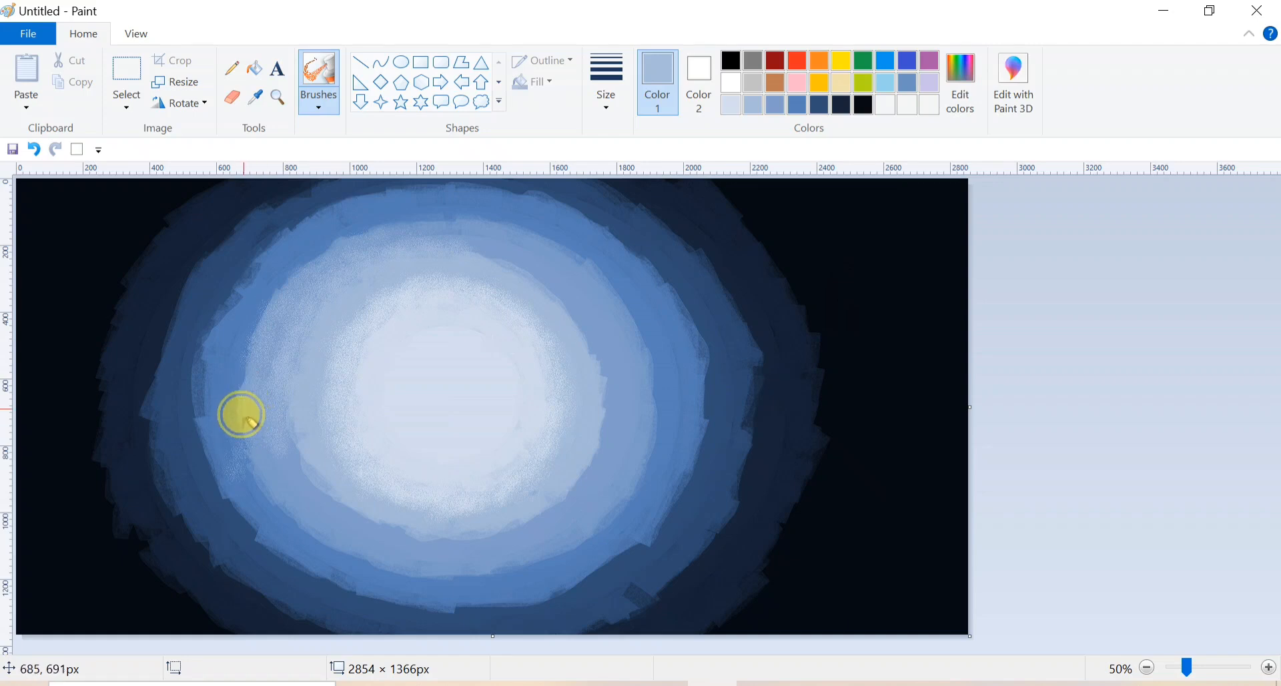
mouse_move(241, 415)
left_mouse_down()
mouse_move(298, 446)
mouse_move(272, 457)
mouse_move(292, 452)
mouse_move(319, 504)
mouse_move(294, 455)
mouse_move(314, 506)
mouse_move(274, 472)
mouse_move(262, 353)
left_mouse_up()
mouse_move(550, 488)
left_mouse_down()
mouse_move(583, 466)
mouse_move(572, 514)
mouse_move(584, 494)
left_mouse_up()
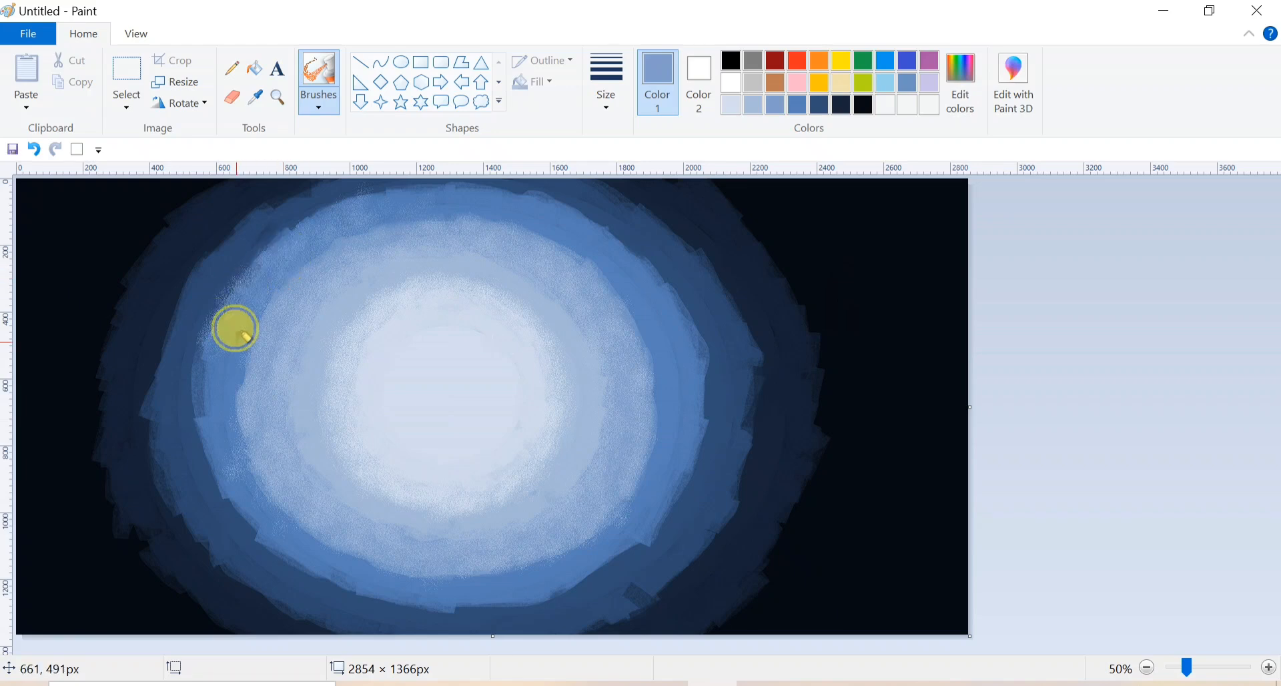
- Spray periwinkle blue over the medium blue ring and its outer edge to soften the border with the darker blue
mouse_move(232, 316)
left_mouse_down()
mouse_move(187, 384)
mouse_move(202, 344)
mouse_move(197, 388)
mouse_move(211, 398)
mouse_move(209, 357)
mouse_move(228, 380)
mouse_move(241, 360)
mouse_move(207, 340)
mouse_move(225, 435)
mouse_move(210, 450)
mouse_move(206, 422)
mouse_move(227, 461)
mouse_move(220, 404)
mouse_move(228, 476)
mouse_move(257, 470)
mouse_move(214, 412)
mouse_move(267, 513)
mouse_move(245, 491)
mouse_move(253, 523)
mouse_move(266, 503)
mouse_move(227, 484)
mouse_move(274, 530)
mouse_move(349, 565)
mouse_move(326, 548)
mouse_move(358, 547)
mouse_move(260, 514)
mouse_move(304, 551)
mouse_move(313, 538)
mouse_move(276, 526)
mouse_move(327, 573)
mouse_move(451, 574)
mouse_move(408, 581)
mouse_move(369, 560)
mouse_move(241, 456)
mouse_move(253, 458)
mouse_move(248, 309)
mouse_move(235, 370)
mouse_move(330, 226)
mouse_move(406, 193)
left_mouse_up()
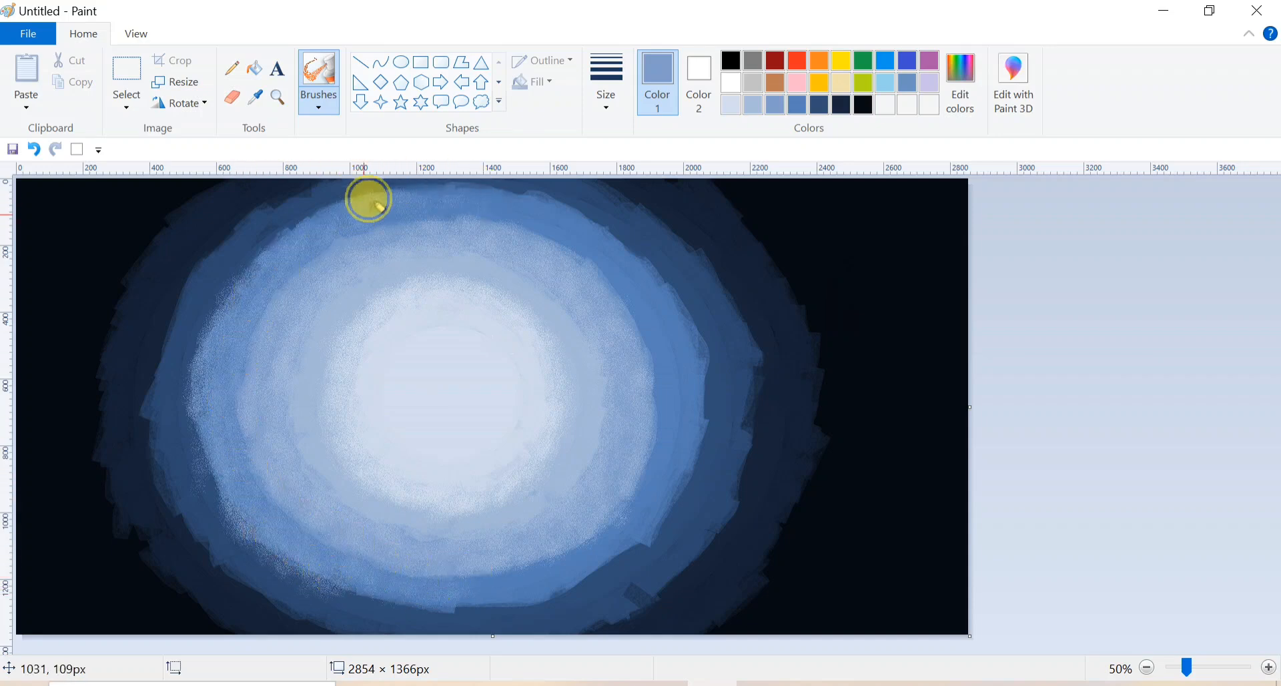
mouse_move(361, 232)
left_mouse_down()
mouse_move(461, 202)
mouse_move(418, 212)
mouse_move(454, 178)
mouse_move(407, 181)
mouse_move(568, 223)
mouse_move(541, 195)
mouse_move(544, 225)
mouse_move(468, 172)
mouse_move(596, 255)
mouse_move(534, 213)
left_mouse_up()
mouse_move(622, 249)
left_mouse_down()
mouse_move(657, 272)
mouse_move(610, 229)
mouse_move(586, 243)
mouse_move(414, 209)
mouse_move(309, 249)
mouse_move(385, 203)
mouse_move(619, 250)
mouse_move(663, 356)
mouse_move(636, 279)
mouse_move(611, 259)
mouse_move(681, 377)
mouse_move(657, 380)
mouse_move(639, 313)
mouse_move(660, 435)
mouse_move(657, 286)
mouse_move(692, 329)
mouse_move(690, 352)
mouse_move(621, 268)
mouse_move(688, 378)
mouse_move(694, 328)
mouse_move(704, 336)
mouse_move(676, 462)
mouse_move(664, 364)
mouse_move(687, 440)
mouse_move(644, 472)
mouse_move(646, 504)
mouse_move(690, 487)
mouse_move(655, 460)
mouse_move(653, 524)
mouse_move(574, 549)
mouse_move(616, 520)
mouse_move(617, 540)
mouse_move(589, 572)
mouse_move(650, 543)
mouse_move(598, 570)
mouse_move(487, 568)
mouse_move(553, 563)
mouse_move(512, 598)
mouse_move(357, 586)
mouse_move(437, 602)
mouse_move(389, 590)
mouse_move(573, 573)
mouse_move(717, 432)
mouse_move(676, 503)
mouse_move(680, 521)
mouse_move(590, 547)
mouse_move(681, 544)
mouse_move(695, 503)
mouse_move(535, 598)
mouse_move(459, 604)
mouse_move(543, 603)
mouse_move(527, 609)
mouse_move(582, 598)
mouse_move(572, 604)
mouse_move(577, 586)
mouse_move(630, 585)
mouse_move(592, 627)
mouse_move(288, 604)
mouse_move(397, 624)
mouse_move(360, 603)
mouse_move(419, 612)
mouse_move(306, 607)
mouse_move(178, 482)
mouse_move(186, 426)
mouse_move(203, 483)
mouse_move(177, 452)
mouse_move(183, 500)
mouse_move(252, 575)
mouse_move(221, 490)
mouse_move(301, 578)
mouse_move(222, 281)
mouse_move(198, 289)
mouse_move(204, 319)
mouse_move(147, 421)
mouse_move(166, 346)
mouse_move(143, 375)
mouse_move(214, 391)
mouse_move(177, 329)
mouse_move(288, 191)
mouse_move(194, 261)
mouse_move(233, 245)
mouse_move(218, 273)
mouse_move(345, 169)
mouse_move(247, 202)
mouse_move(229, 263)
mouse_move(352, 171)
mouse_move(194, 357)
mouse_move(195, 461)
mouse_move(190, 358)
mouse_move(214, 286)
mouse_move(366, 194)
mouse_move(257, 235)
mouse_move(229, 258)
mouse_move(508, 192)
mouse_move(610, 221)
mouse_move(514, 185)
mouse_move(484, 187)
mouse_move(597, 209)
mouse_move(695, 285)
mouse_move(591, 202)
mouse_move(659, 242)
mouse_move(578, 194)
mouse_move(653, 212)
mouse_move(638, 207)
mouse_move(690, 295)
mouse_move(717, 291)
mouse_move(692, 289)
mouse_move(707, 362)
mouse_move(719, 297)
mouse_move(749, 354)
mouse_move(689, 289)
mouse_move(701, 381)
mouse_move(687, 463)
mouse_move(706, 403)
mouse_move(700, 469)
mouse_move(738, 414)
mouse_move(706, 481)
mouse_move(715, 549)
mouse_move(692, 552)
mouse_move(643, 609)
mouse_move(650, 589)
mouse_move(714, 546)
mouse_move(611, 624)
mouse_move(699, 601)
mouse_move(625, 621)
mouse_move(700, 624)
mouse_move(748, 555)
mouse_move(711, 575)
mouse_move(688, 555)
mouse_move(766, 449)
mouse_move(764, 392)
mouse_move(727, 517)
mouse_move(772, 461)
mouse_move(761, 435)
mouse_move(798, 374)
mouse_move(775, 457)
mouse_move(789, 485)
mouse_move(758, 506)
mouse_move(750, 549)
mouse_move(741, 265)
left_mouse_up()
- Spray medium blue over the dark blue ring, and dark blue over the outermost navy ring to its edge with the near-black background
left_click(803, 105)
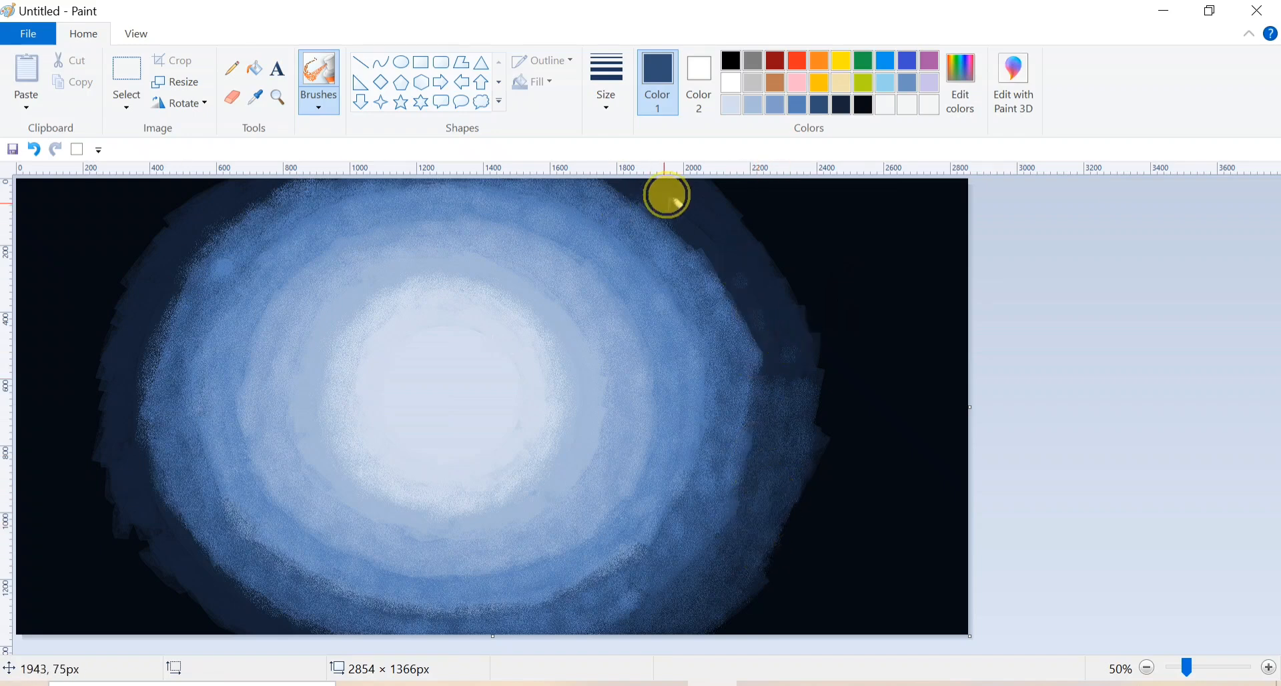
mouse_move(668, 196)
left_mouse_down()
mouse_move(629, 169)
mouse_move(614, 174)
mouse_move(630, 189)
mouse_move(638, 162)
mouse_move(660, 180)
mouse_move(705, 175)
mouse_move(626, 170)
mouse_move(683, 184)
mouse_move(676, 221)
mouse_move(705, 224)
mouse_move(662, 216)
mouse_move(646, 192)
mouse_move(677, 206)
mouse_move(685, 196)
mouse_move(756, 292)
mouse_move(769, 338)
mouse_move(724, 259)
mouse_move(652, 201)
mouse_move(697, 245)
mouse_move(725, 222)
mouse_move(724, 192)
mouse_move(620, 173)
mouse_move(741, 299)
mouse_move(677, 213)
mouse_move(763, 304)
mouse_move(760, 284)
mouse_move(772, 318)
mouse_move(749, 317)
mouse_move(763, 358)
mouse_move(744, 348)
mouse_move(751, 371)
mouse_move(764, 259)
mouse_move(794, 270)
mouse_move(735, 253)
mouse_move(717, 226)
mouse_move(720, 257)
mouse_move(766, 289)
mouse_move(793, 283)
mouse_move(778, 291)
mouse_move(803, 322)
mouse_move(796, 309)
mouse_move(778, 353)
mouse_move(784, 410)
left_mouse_up()
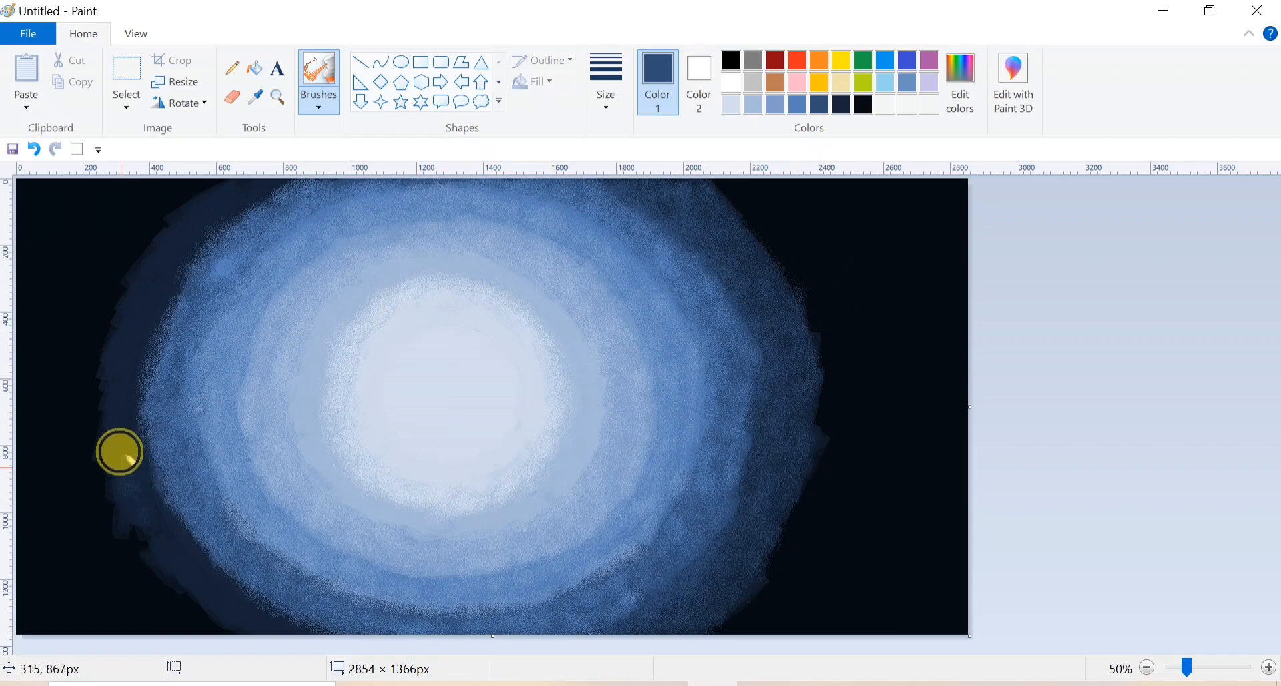
mouse_move(107, 466)
left_mouse_down()
mouse_move(143, 436)
mouse_move(127, 454)
mouse_move(144, 461)
mouse_move(109, 466)
mouse_move(125, 486)
mouse_move(193, 536)
mouse_move(151, 471)
mouse_move(205, 563)
mouse_move(208, 543)
mouse_move(145, 451)
mouse_move(271, 620)
mouse_move(236, 597)
mouse_move(209, 564)
mouse_move(313, 621)
mouse_move(199, 535)
mouse_move(145, 460)
mouse_move(133, 521)
mouse_move(212, 570)
mouse_move(142, 538)
mouse_move(198, 575)
mouse_move(206, 599)
mouse_move(150, 552)
mouse_move(239, 625)
mouse_move(232, 570)
left_mouse_up()
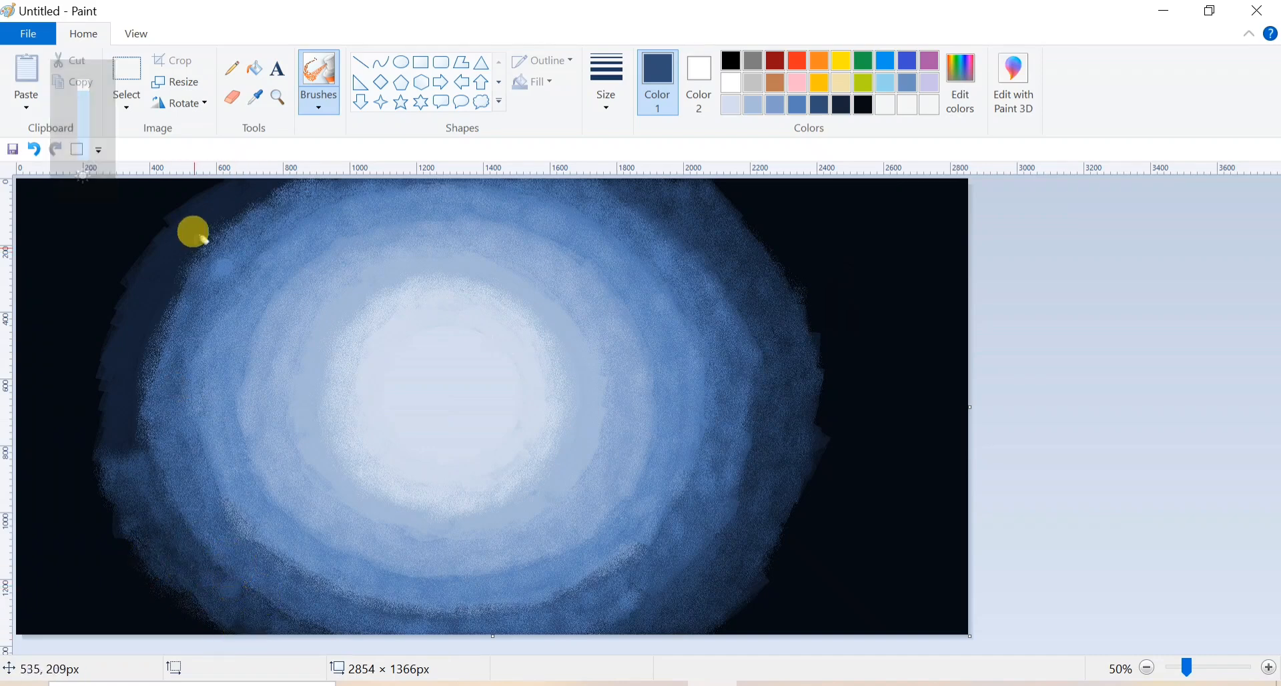
mouse_move(171, 239)
left_mouse_down()
mouse_move(147, 324)
mouse_move(164, 289)
mouse_move(131, 287)
mouse_move(122, 348)
mouse_move(93, 378)
mouse_move(79, 427)
mouse_move(102, 411)
mouse_move(98, 391)
mouse_move(96, 485)
mouse_move(178, 603)
mouse_move(193, 594)
mouse_move(125, 441)
mouse_move(144, 363)
mouse_move(103, 468)
mouse_move(125, 286)
mouse_move(113, 342)
mouse_move(101, 331)
mouse_move(135, 257)
mouse_move(100, 304)
mouse_move(94, 355)
mouse_move(92, 333)
mouse_move(100, 347)
mouse_move(143, 257)
mouse_move(186, 213)
mouse_move(188, 234)
mouse_move(200, 221)
mouse_move(158, 211)
mouse_move(137, 236)
mouse_move(177, 187)
mouse_move(213, 167)
mouse_move(207, 183)
mouse_move(280, 168)
mouse_move(247, 200)
left_mouse_up()
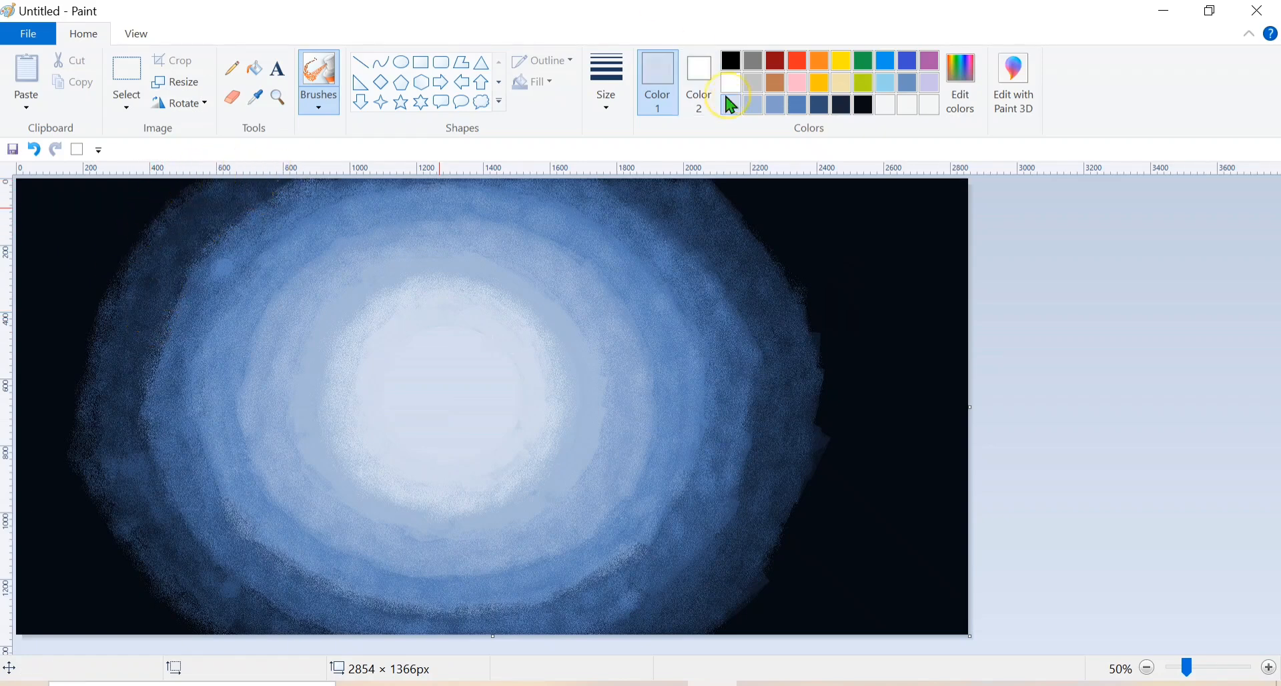
- Spray pale blue around the bright centre again, and light blue over the ring just outside it, to smooth the inner transitions
mouse_move(530, 283)
left_mouse_down()
mouse_move(467, 250)
mouse_move(444, 253)
mouse_move(502, 286)
mouse_move(399, 257)
mouse_move(421, 249)
mouse_move(342, 321)
left_mouse_up()
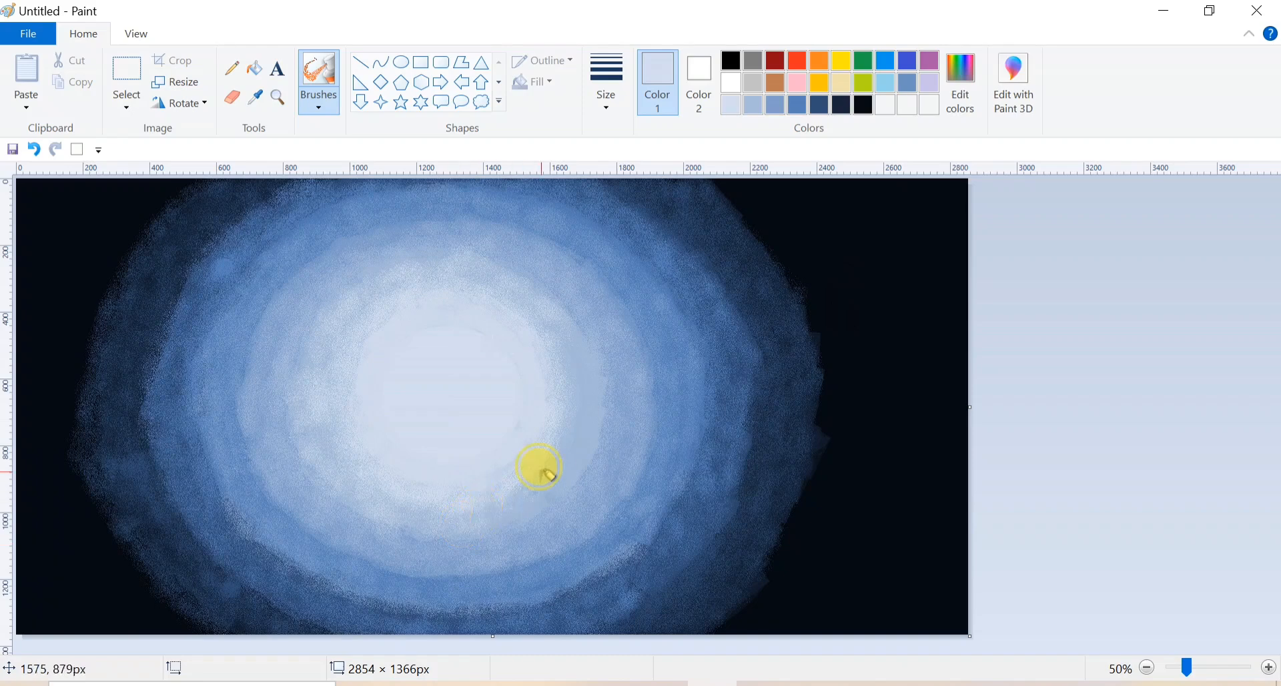
left_click_drag(573, 312, 288, 276)
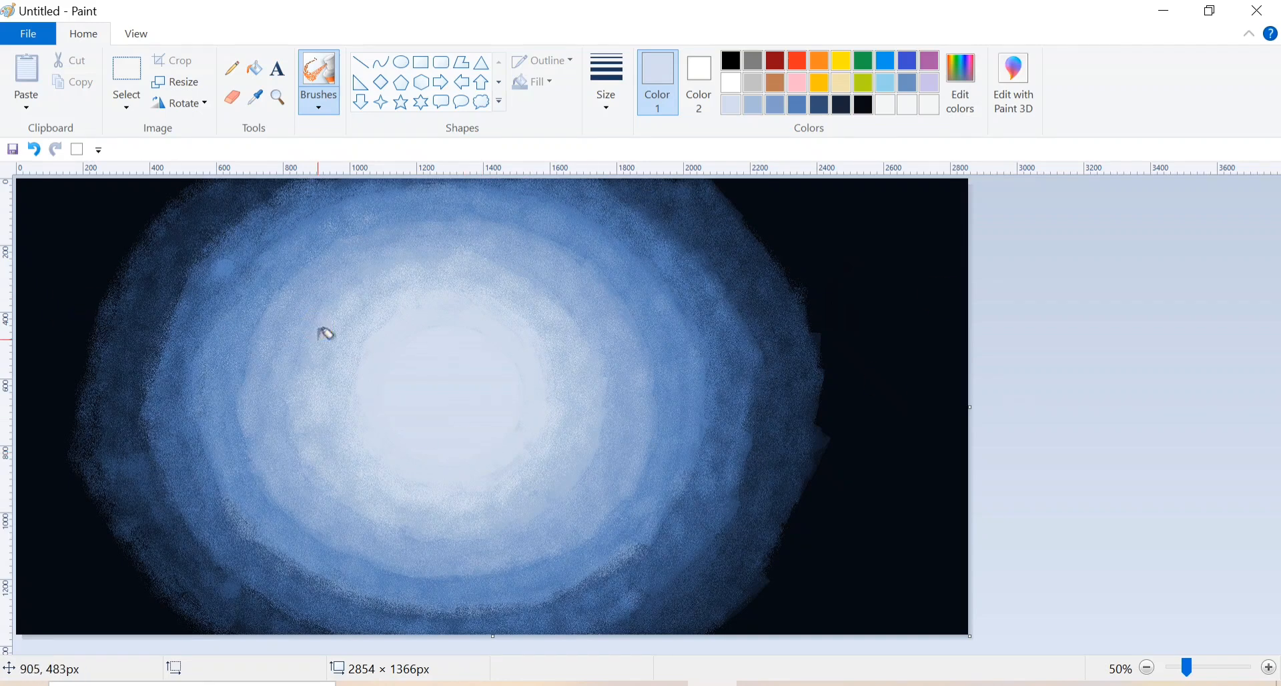
left_click_drag(337, 314, 355, 267)
left_click(758, 106)
mouse_move(453, 231)
left_mouse_down()
mouse_move(357, 227)
mouse_move(271, 277)
mouse_move(299, 246)
mouse_move(252, 321)
mouse_move(239, 422)
mouse_move(251, 376)
mouse_move(273, 455)
mouse_move(241, 444)
mouse_move(218, 393)
mouse_move(268, 276)
mouse_move(254, 323)
mouse_move(371, 202)
mouse_move(463, 207)
mouse_move(324, 219)
mouse_move(365, 289)
mouse_move(570, 223)
mouse_move(522, 188)
mouse_move(651, 337)
mouse_move(625, 388)
mouse_move(697, 335)
mouse_move(616, 443)
mouse_move(629, 453)
mouse_move(664, 428)
mouse_move(626, 409)
mouse_move(642, 273)
mouse_move(611, 234)
mouse_move(531, 224)
mouse_move(594, 246)
mouse_move(622, 500)
mouse_move(671, 440)
mouse_move(635, 537)
mouse_move(492, 581)
mouse_move(398, 592)
mouse_move(335, 540)
mouse_move(249, 504)
mouse_move(247, 449)
mouse_move(313, 534)
mouse_move(292, 496)
mouse_move(288, 526)
mouse_move(417, 560)
mouse_move(524, 552)
mouse_move(632, 498)
mouse_move(569, 539)
mouse_move(472, 569)
mouse_move(412, 548)
mouse_move(438, 556)
mouse_move(516, 506)
left_mouse_up()
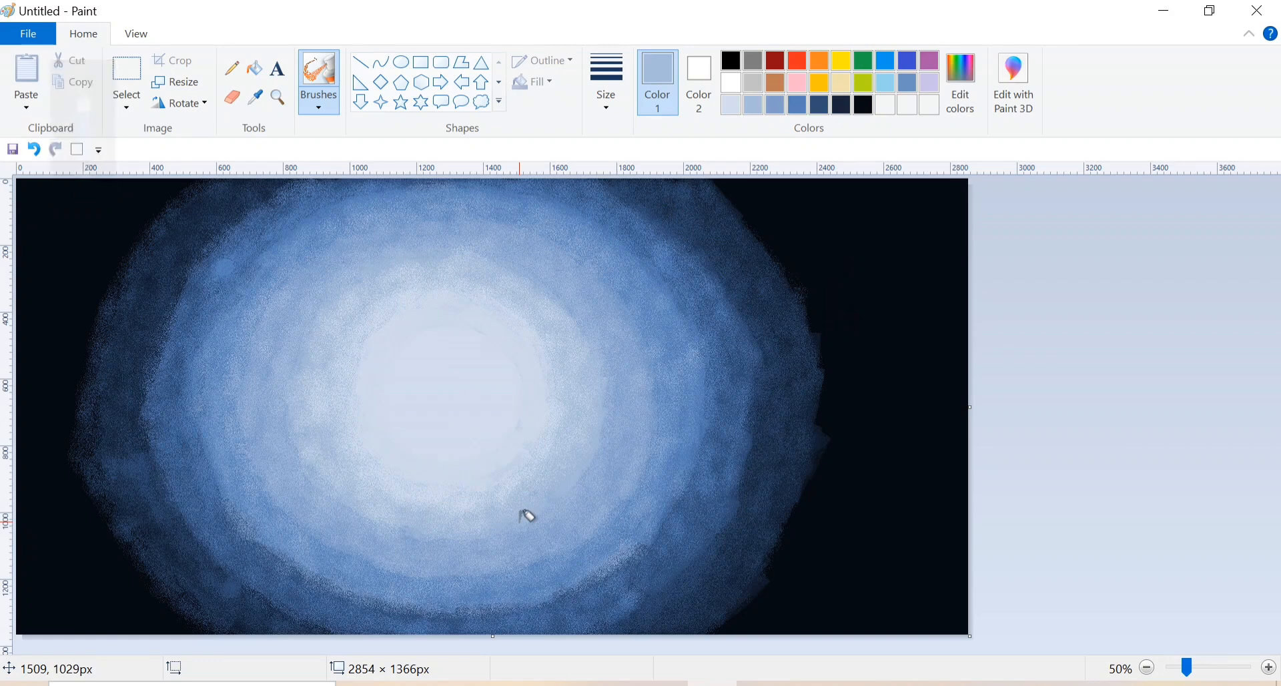
- Blur the painting horizontally by resizing its width to 40 pixels and back to 2854 pixels without maintaining the aspect ratio
left_click(175, 82)
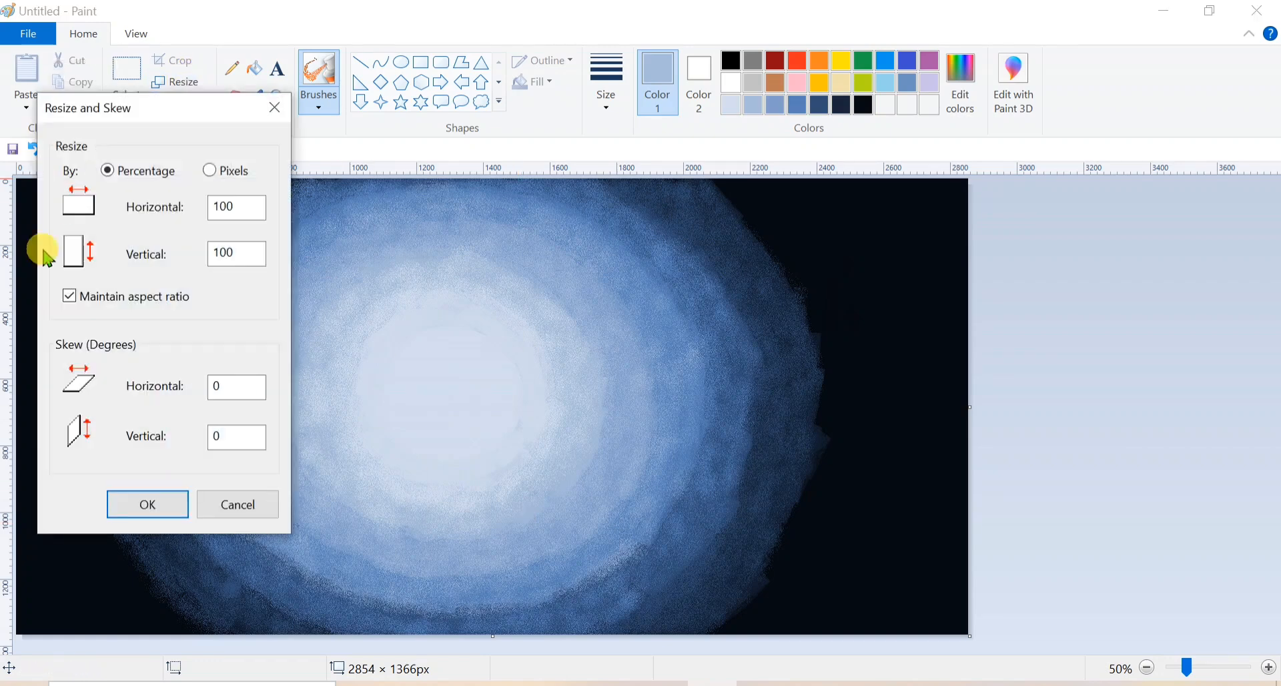
left_click(161, 511)
left_click(176, 84)
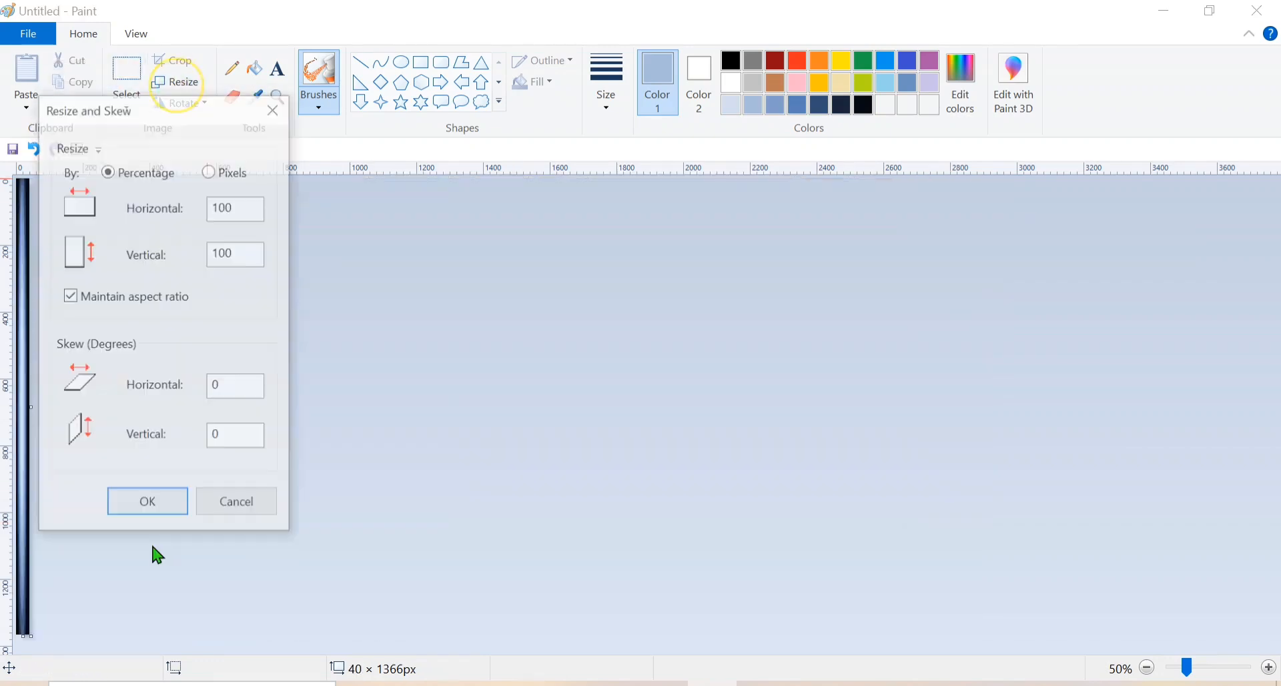
left_click(71, 294)
left_click(213, 171)
type("2854")
key("Return")
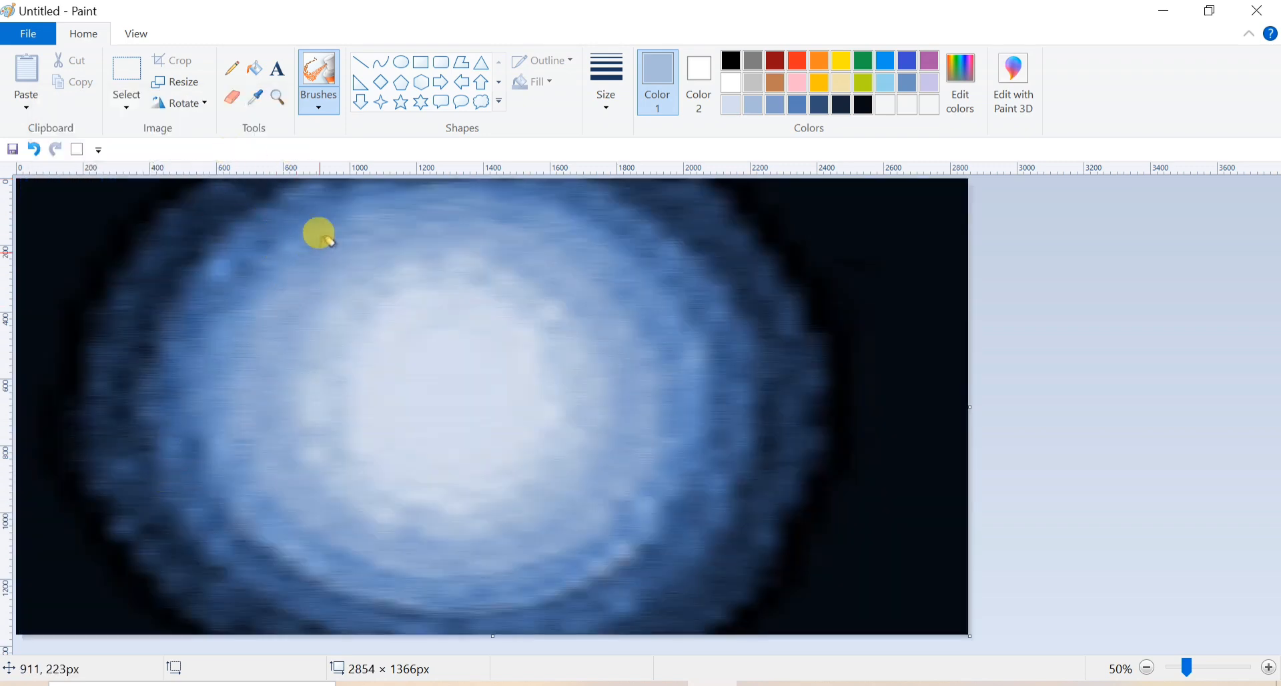
- Blur the painting vertically by resizing its height to 6 pixels and back to 1366 pixels without maintaining the aspect ratio
left_click(175, 82)
left_click(69, 296)
left_click(209, 170)
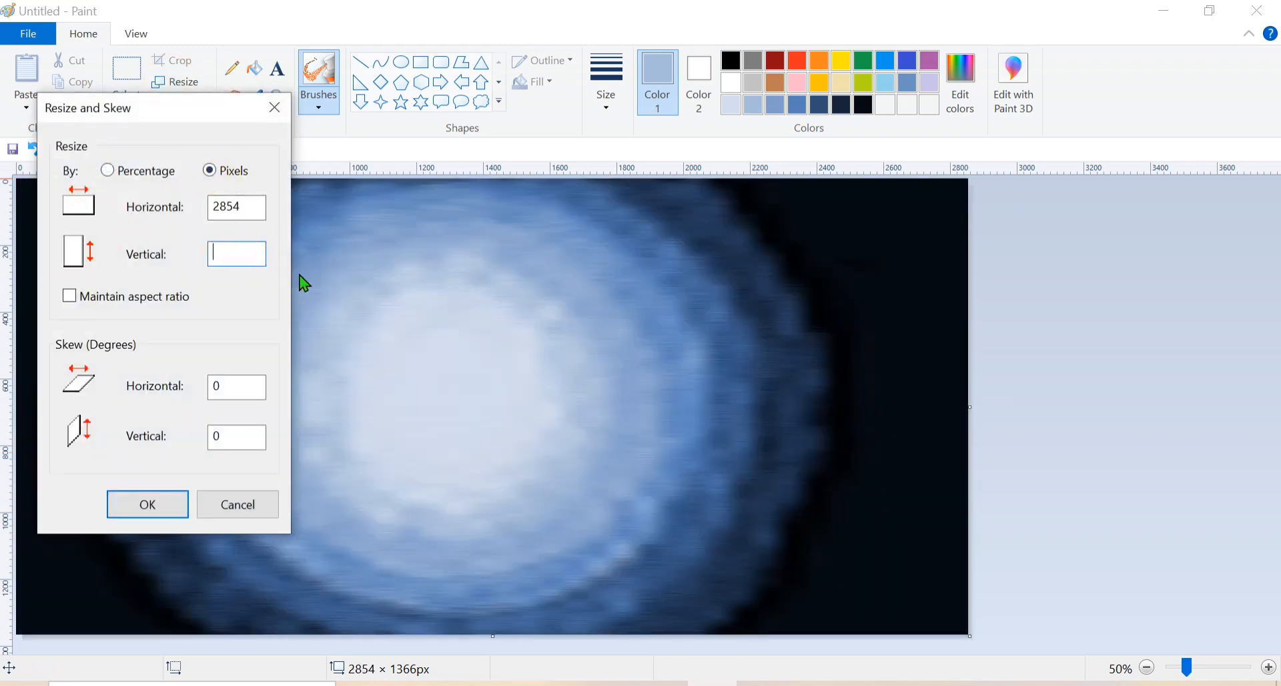
type("6")
left_click(165, 511)
key("ctrl+w")
left_click(211, 172)
left_click(262, 256)
key("BackSpace")
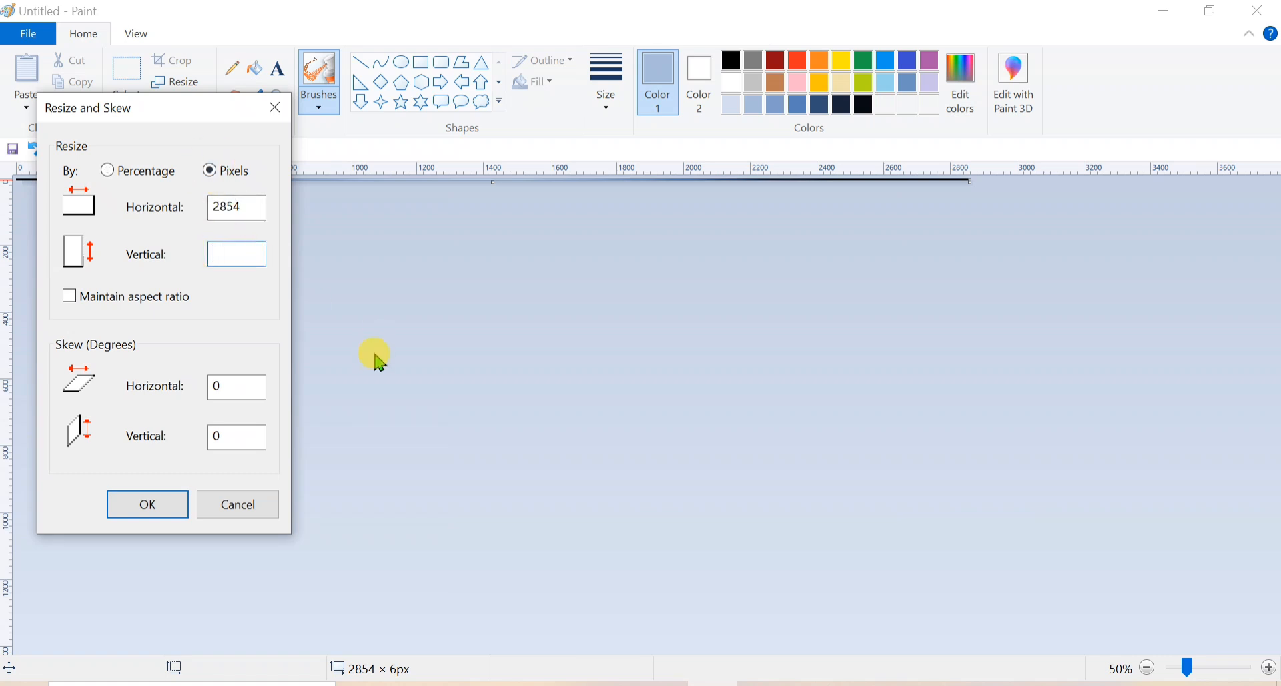
key("Return")
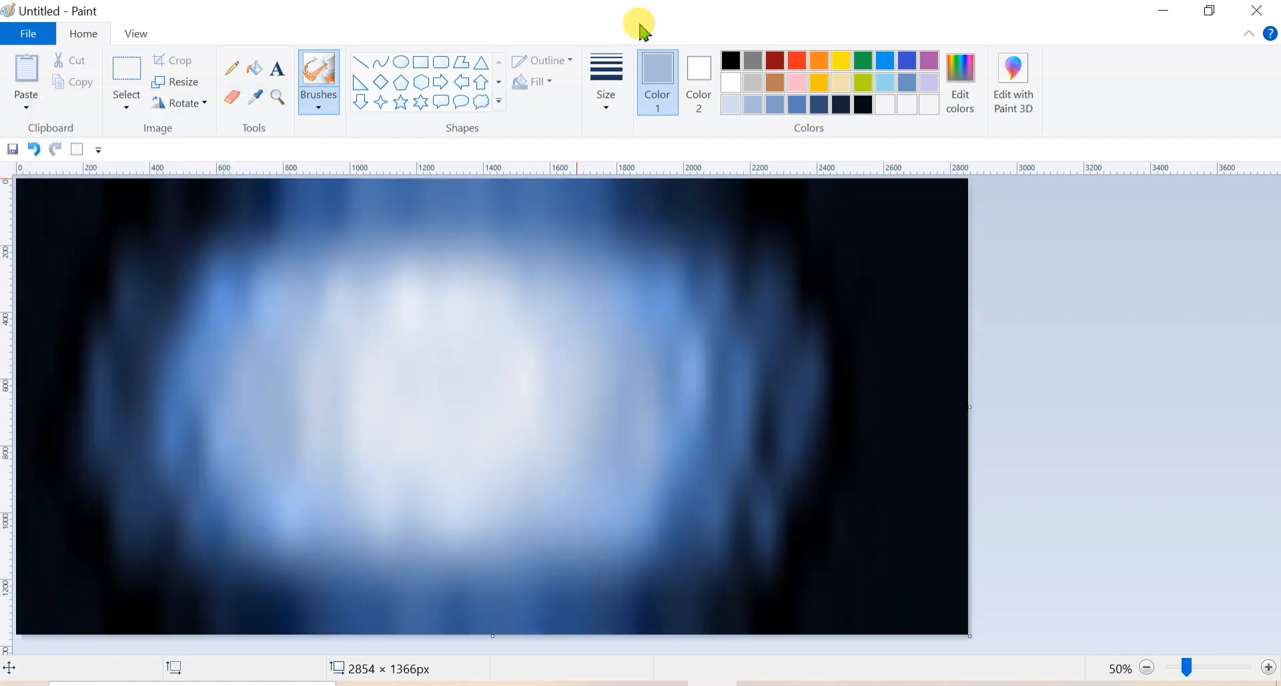
- Draw a solid white ellipse as the moon and position it over the bright centre of the background
left_click(731, 62)
left_click(731, 83)
left_click(401, 62)
left_click(542, 82)
left_click(548, 129)
left_click_drag(407, 305, 592, 478)
left_click_drag(518, 414, 492, 406)
left_click(1005, 355)
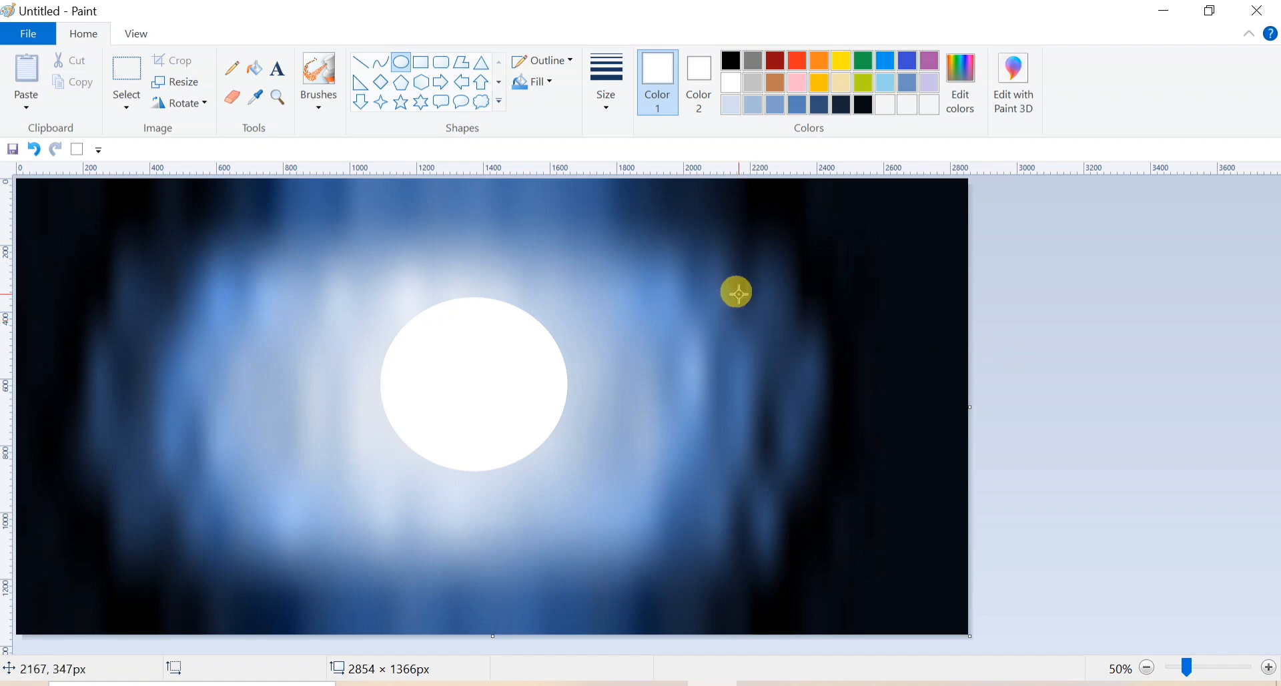
- Paint a thick black branch from the canvas's lower edge, curving beneath the moon and rising to its left into a two-pronged fork
left_click(731, 61)
left_click(319, 73)
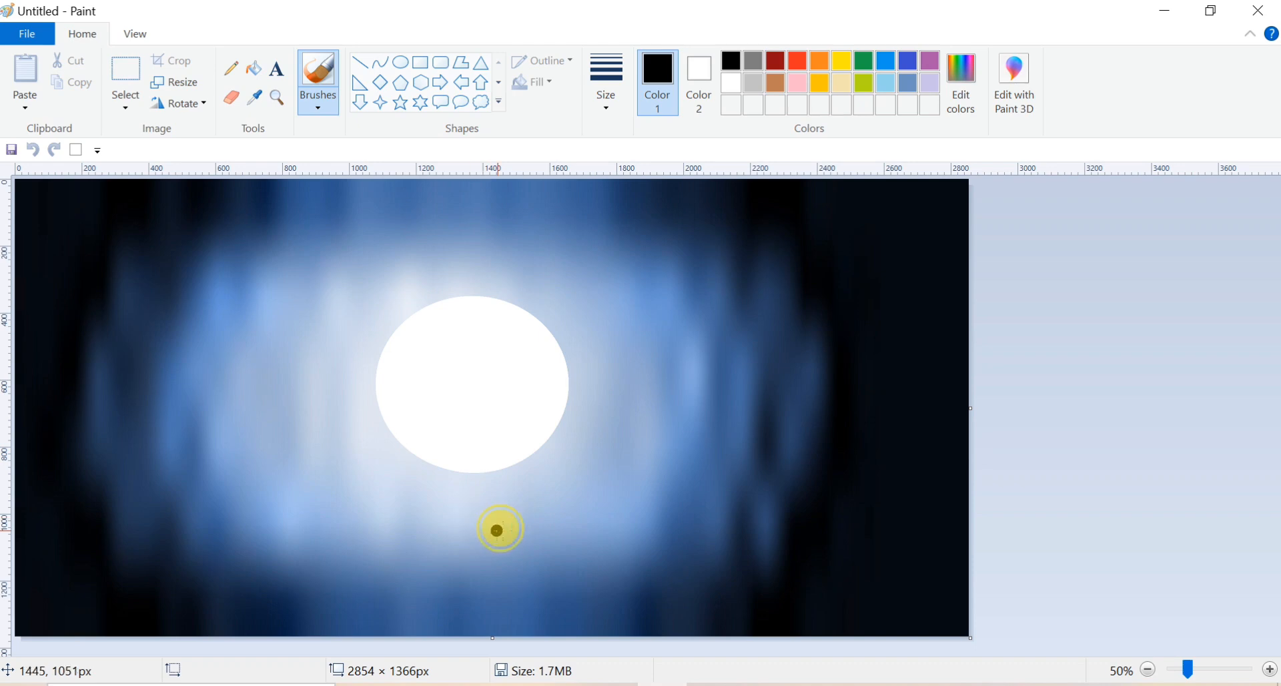
mouse_move(497, 531)
left_mouse_down()
mouse_move(594, 549)
mouse_move(692, 631)
mouse_move(520, 532)
mouse_move(588, 554)
mouse_move(682, 645)
mouse_move(669, 619)
mouse_move(697, 637)
left_mouse_up()
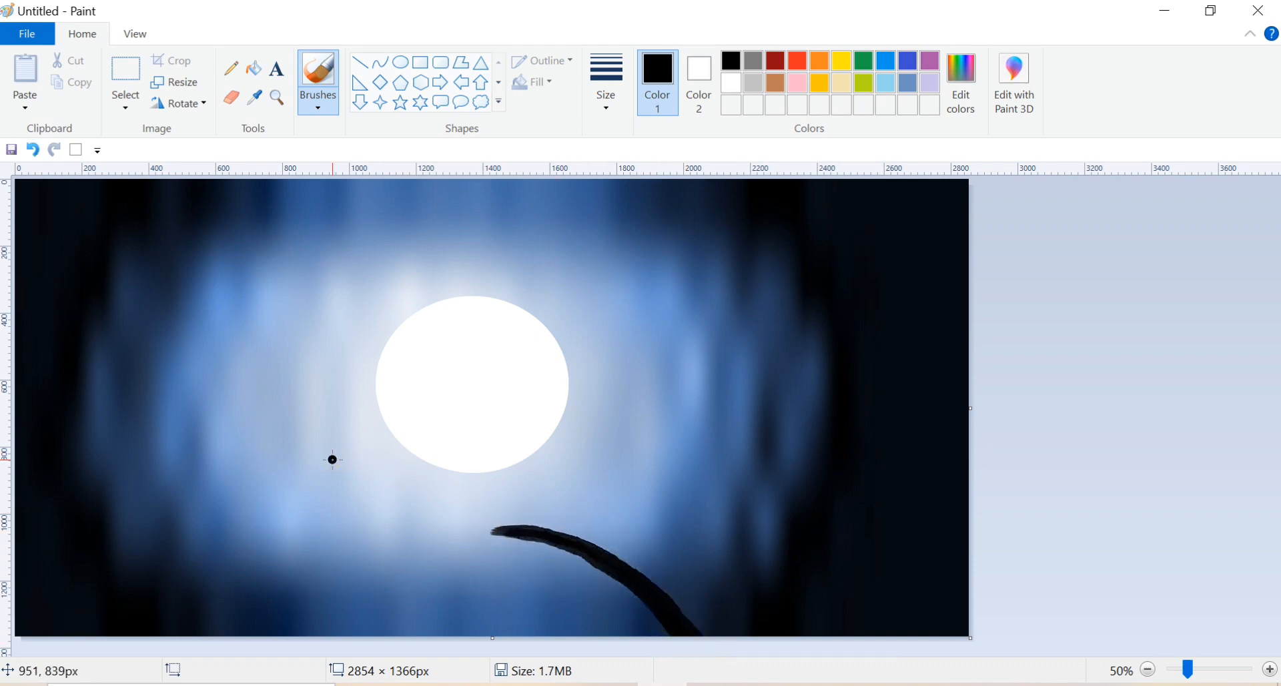
mouse_move(349, 477)
left_mouse_down()
mouse_move(400, 509)
mouse_move(503, 531)
left_mouse_up()
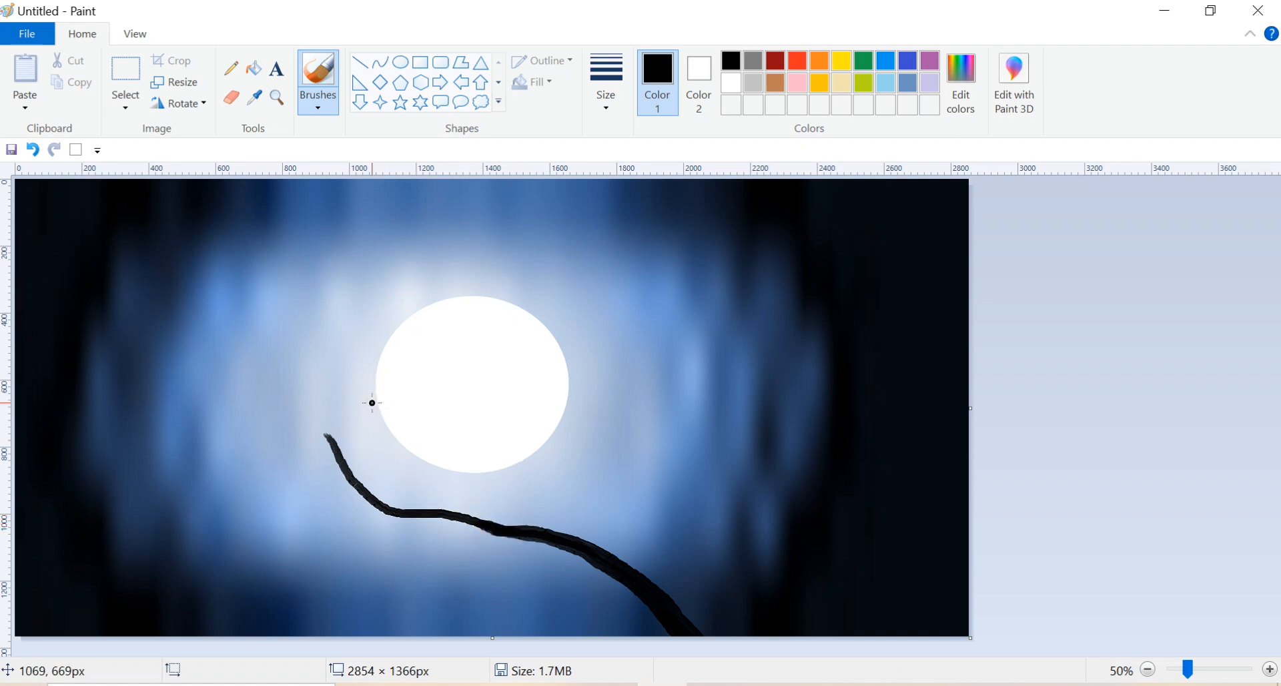
left_click_drag(273, 305, 328, 437)
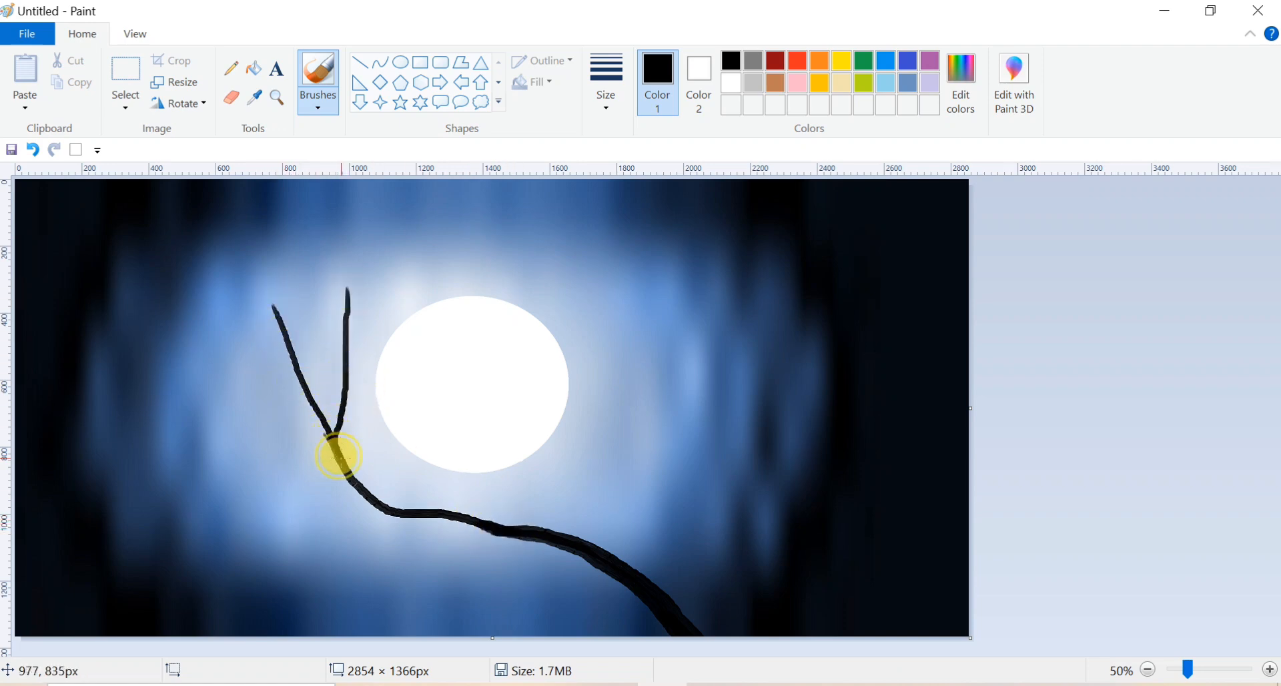
- Paint three thinner black side branches reaching left from the main branch, two below it and one at the bend
mouse_move(289, 563)
left_mouse_down()
mouse_move(360, 550)
mouse_move(451, 558)
mouse_move(535, 540)
left_mouse_up()
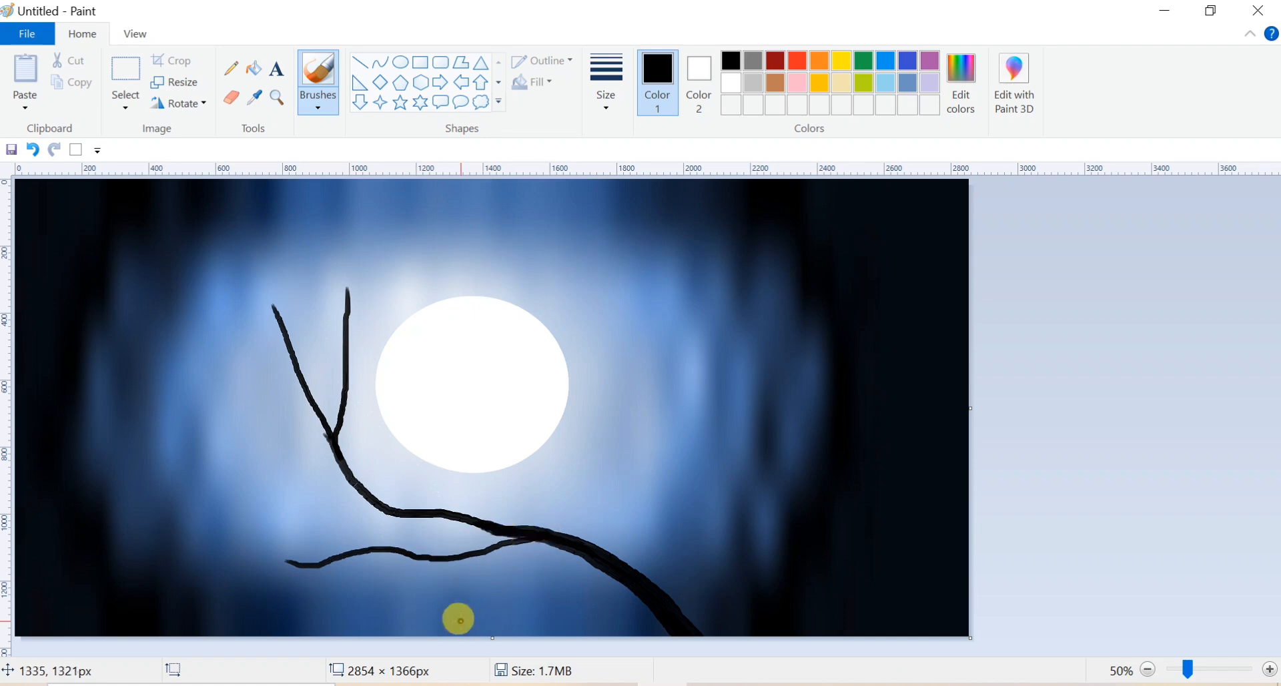
left_click_drag(464, 619, 603, 569)
mouse_move(191, 435)
left_mouse_down()
mouse_move(274, 485)
mouse_move(385, 512)
left_mouse_up()
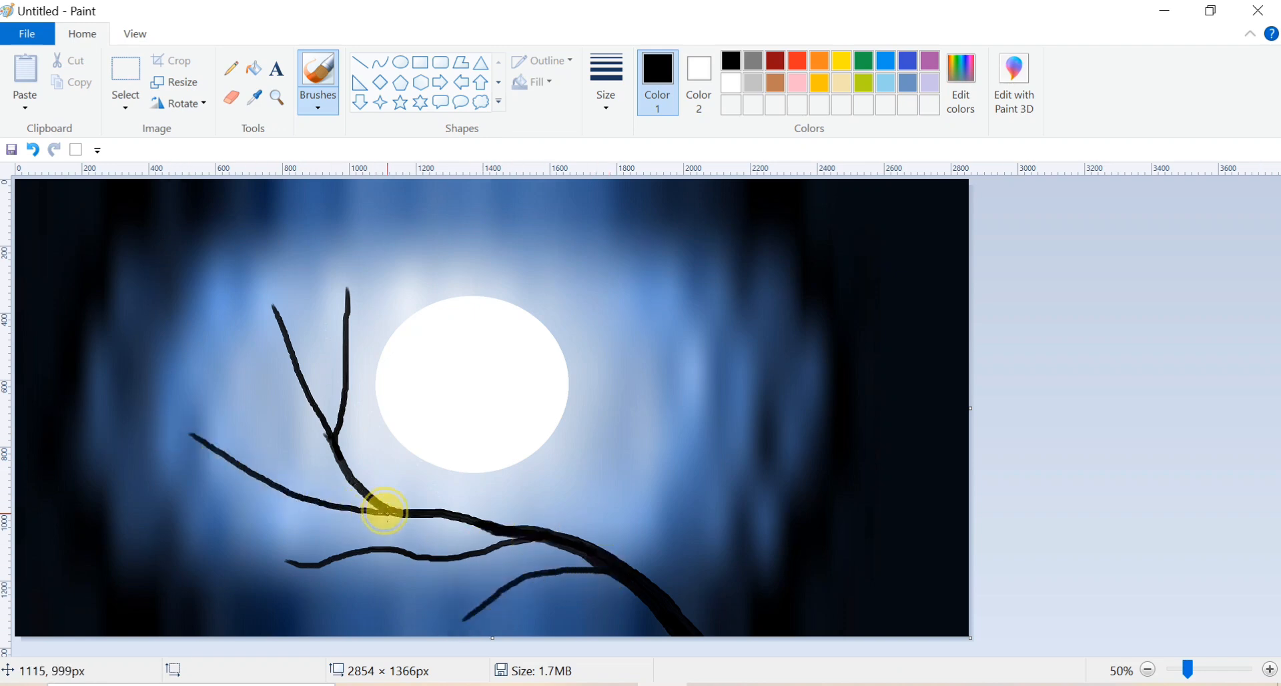
- Extend the tips of the two upright branches, the left branch and the two lower branches with tapering black strokes
left_click_drag(239, 231, 273, 305)
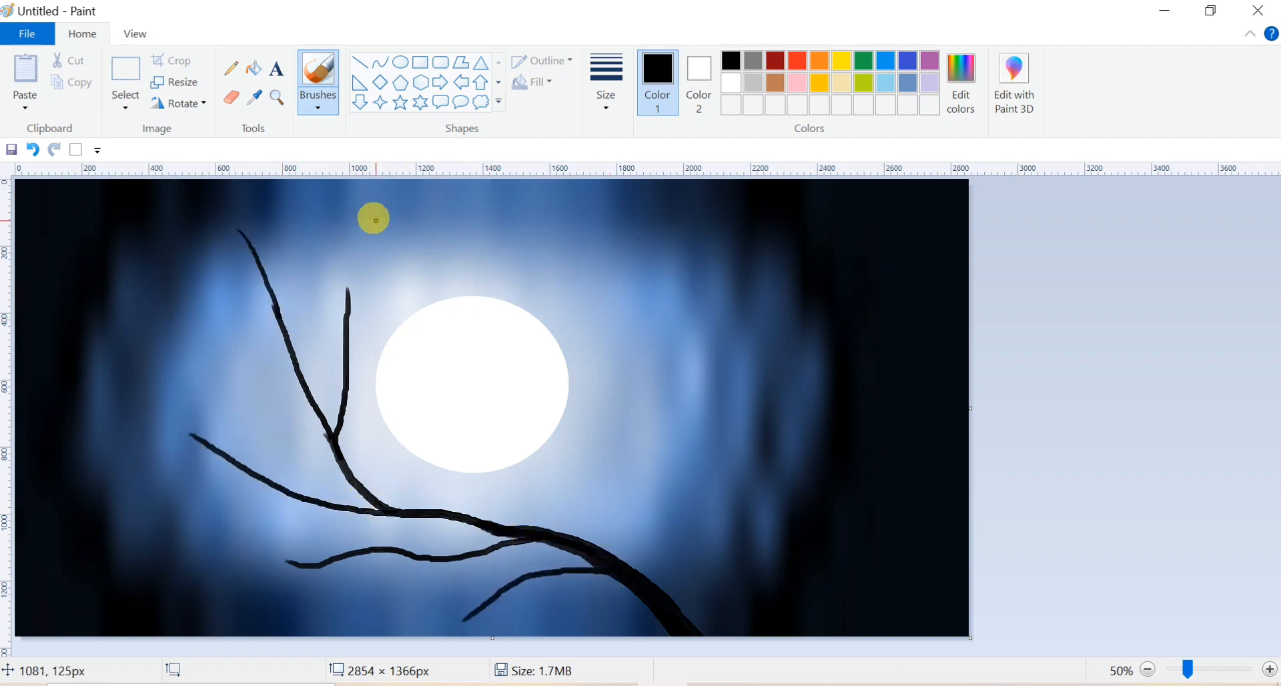
left_click_drag(377, 222, 348, 290)
left_click_drag(117, 417, 193, 437)
left_click_drag(235, 534, 292, 563)
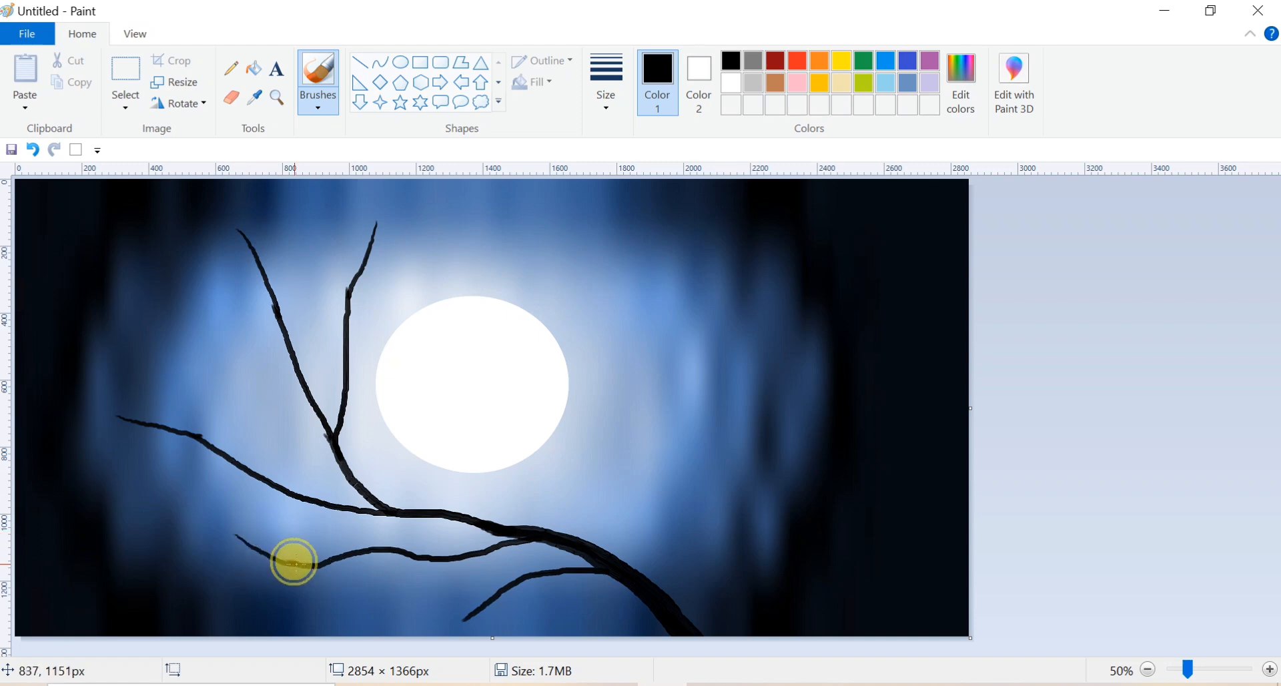
left_click_drag(408, 625, 458, 615)
- Add secondary black branches forking off the left branch, the two upright branches and the two lower branches
left_click_drag(156, 332, 257, 475)
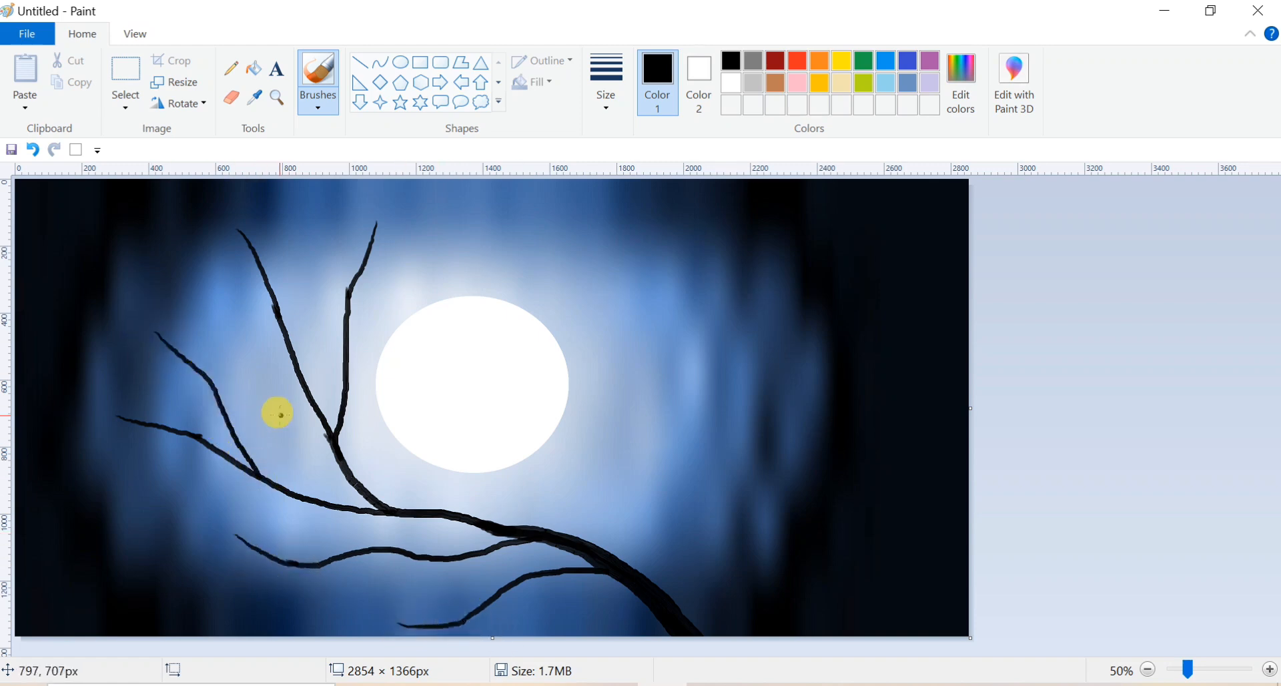
left_click_drag(258, 387, 326, 507)
left_click_drag(161, 512, 312, 500)
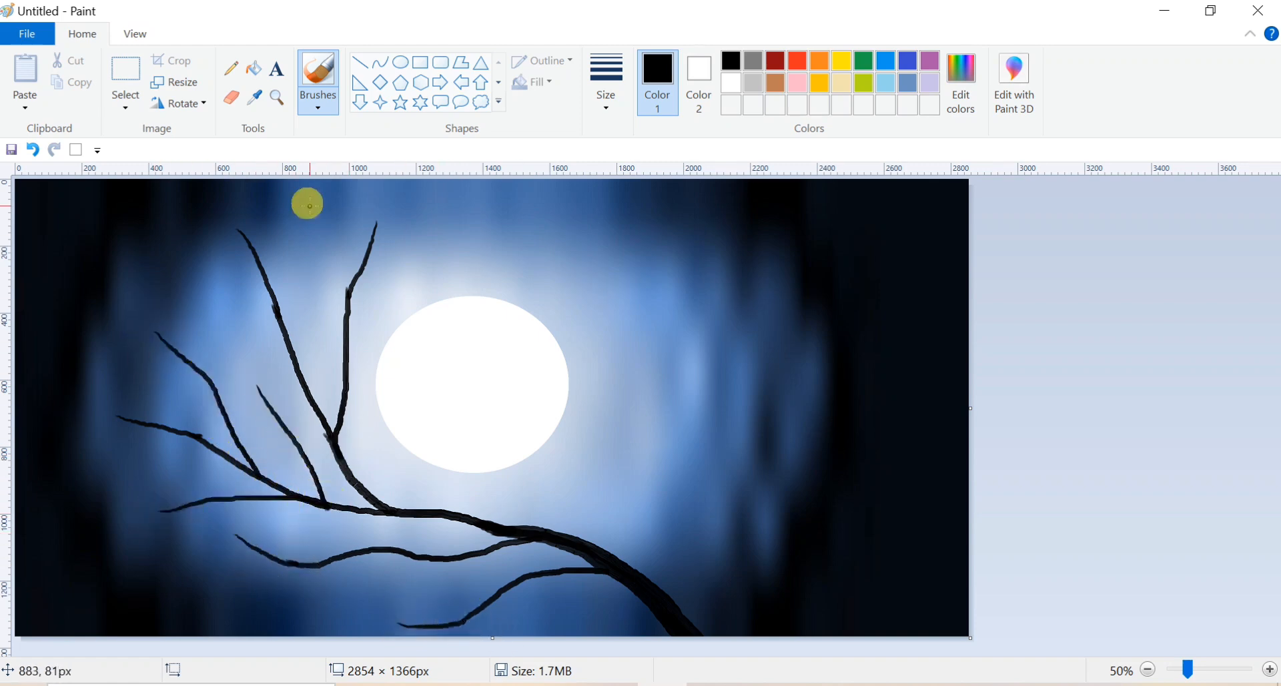
left_click_drag(308, 203, 287, 345)
left_click_drag(229, 301, 292, 381)
left_click_drag(424, 246, 349, 349)
mouse_move(304, 604)
left_mouse_down()
mouse_move(380, 551)
mouse_move(534, 573)
left_mouse_up()
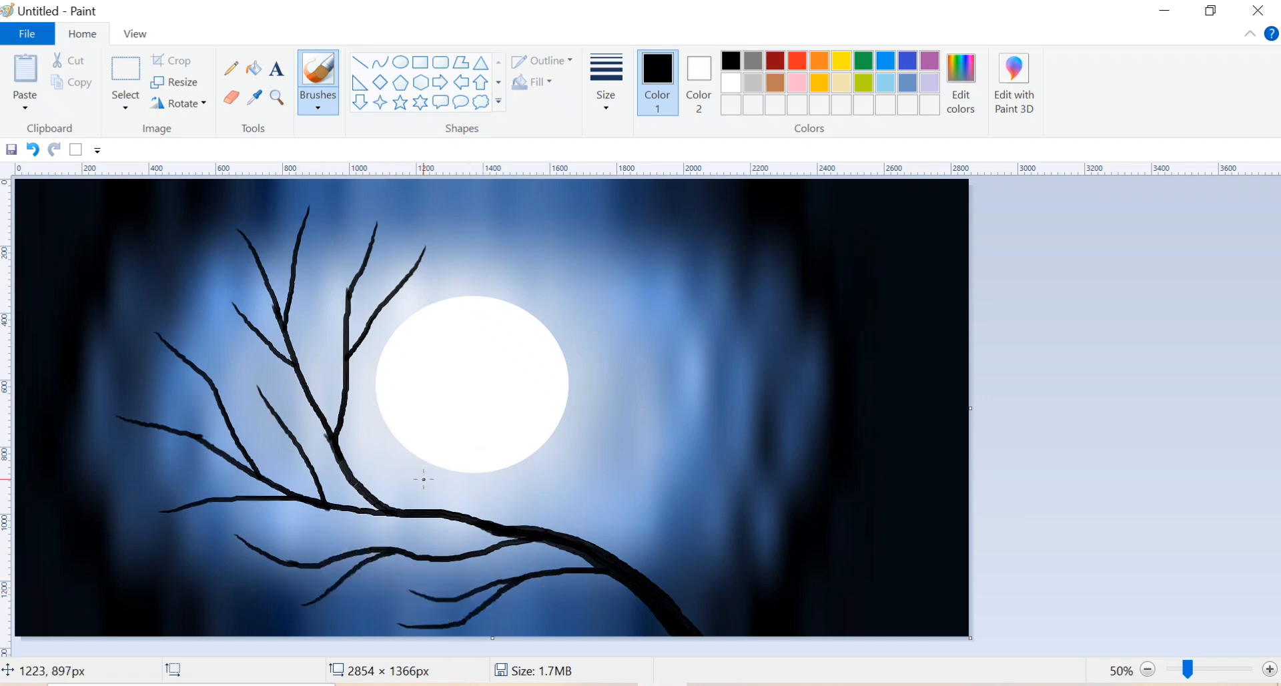
- Paint fine black twigs around the tips of the far-left branch and the fork rising above it
mouse_move(129, 365)
left_mouse_down()
mouse_move(163, 423)
mouse_move(200, 435)
left_mouse_up()
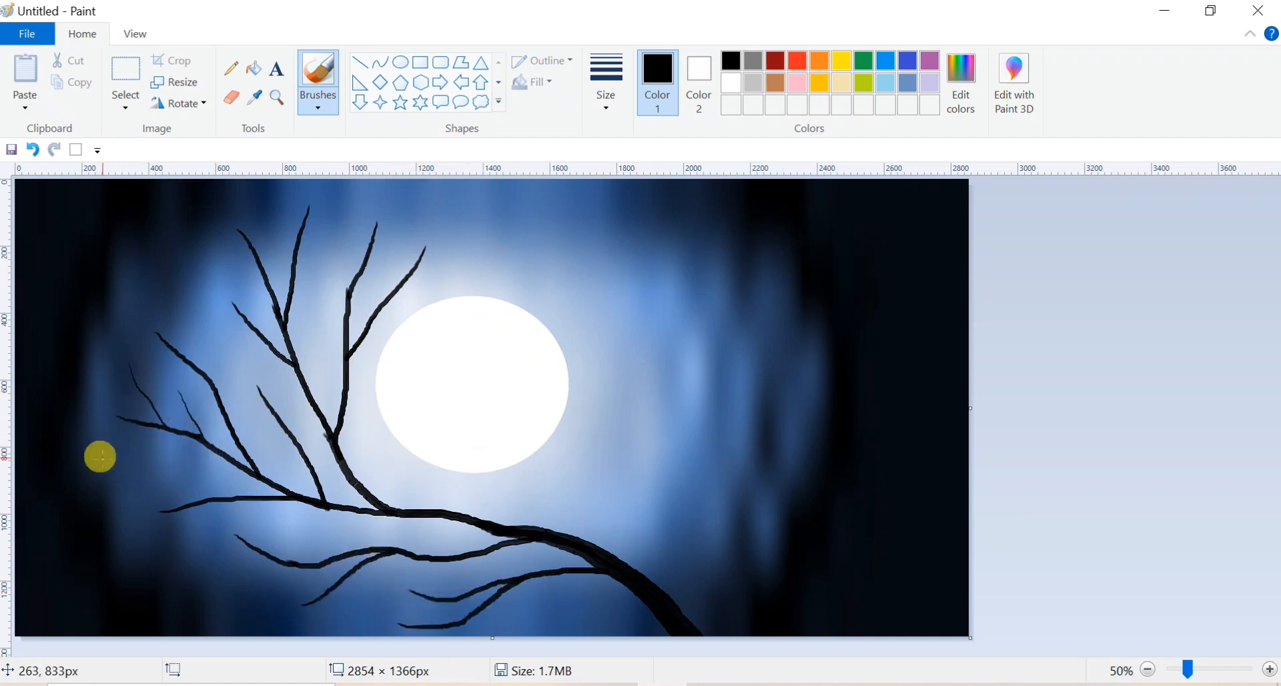
mouse_move(110, 469)
left_mouse_down()
mouse_move(214, 452)
mouse_move(157, 458)
left_mouse_up()
left_click_drag(149, 494, 182, 452)
left_click_drag(189, 302, 209, 376)
left_click_drag(229, 351, 246, 453)
mouse_move(139, 292)
left_mouse_down()
mouse_move(174, 368)
mouse_move(124, 417)
left_mouse_up()
- Paint fine black twigs along the low left offshoot and the branches hanging below the main branch
mouse_move(110, 542)
left_mouse_down()
mouse_move(165, 510)
mouse_move(261, 539)
left_mouse_up()
mouse_move(274, 523)
left_mouse_down()
mouse_move(302, 557)
mouse_move(432, 554)
left_mouse_up()
mouse_move(259, 588)
left_mouse_down()
mouse_move(312, 598)
mouse_move(345, 577)
left_mouse_up()
mouse_move(349, 620)
left_mouse_down()
mouse_move(363, 564)
mouse_move(469, 592)
left_mouse_up()
left_click_drag(383, 595, 434, 625)
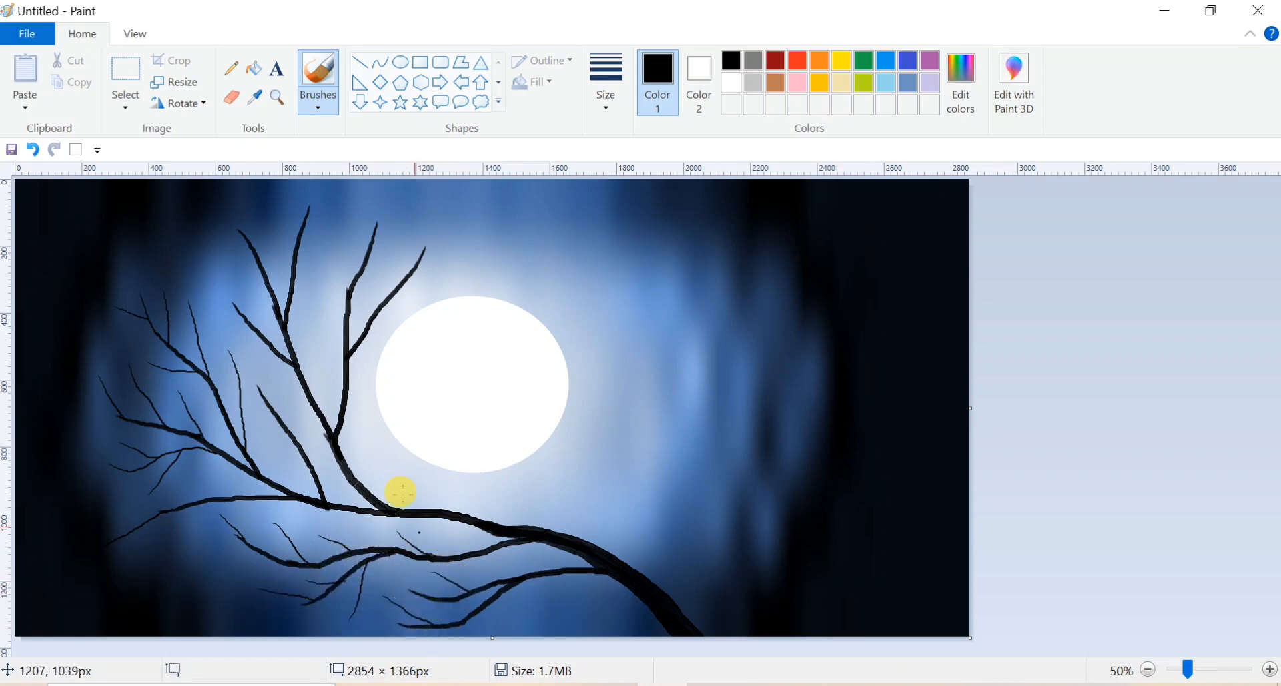
- Add fine twigs to the short inner branch and to the low offshoot of the left branch
left_click_drag(249, 350, 263, 404)
left_click_drag(271, 374, 289, 425)
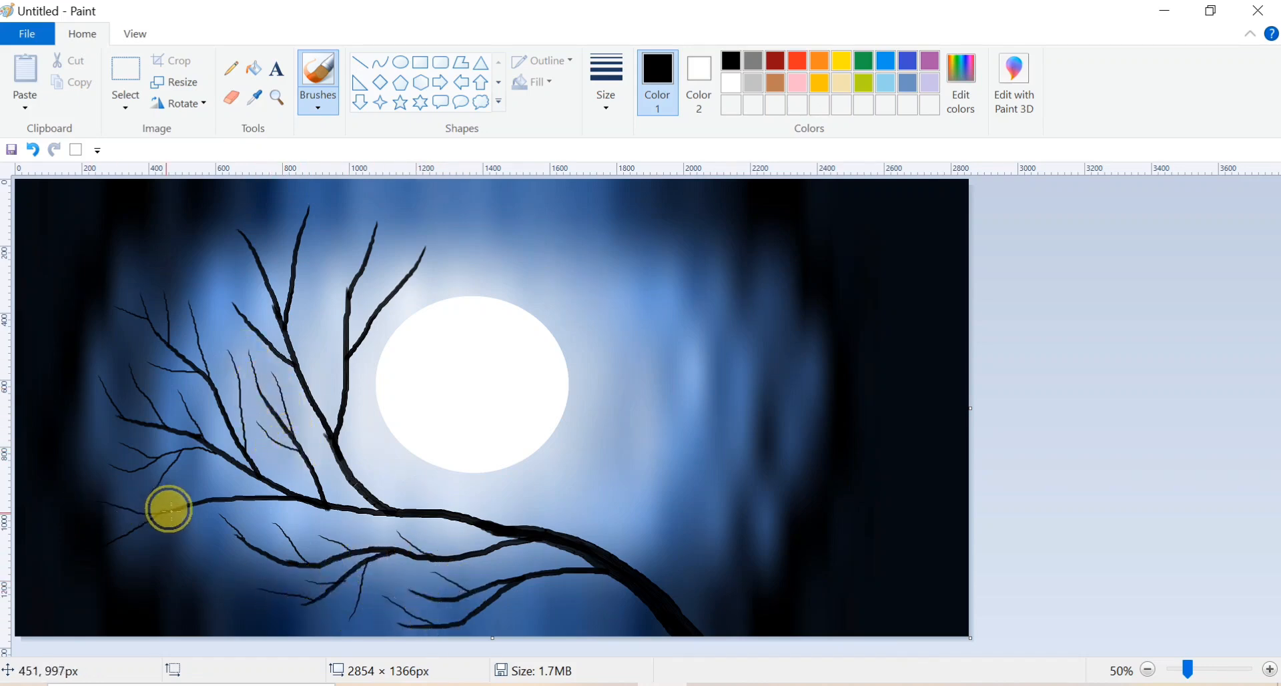
left_click_drag(155, 565, 243, 495)
- Add fine twigs to the tall upright branch's short left fork, and undo the last twig painted at the upright branch's tip
left_click_drag(209, 263, 248, 317)
left_click_drag(190, 281, 232, 304)
left_click_drag(219, 330, 267, 344)
left_click_drag(220, 207, 254, 244)
left_click(33, 150)
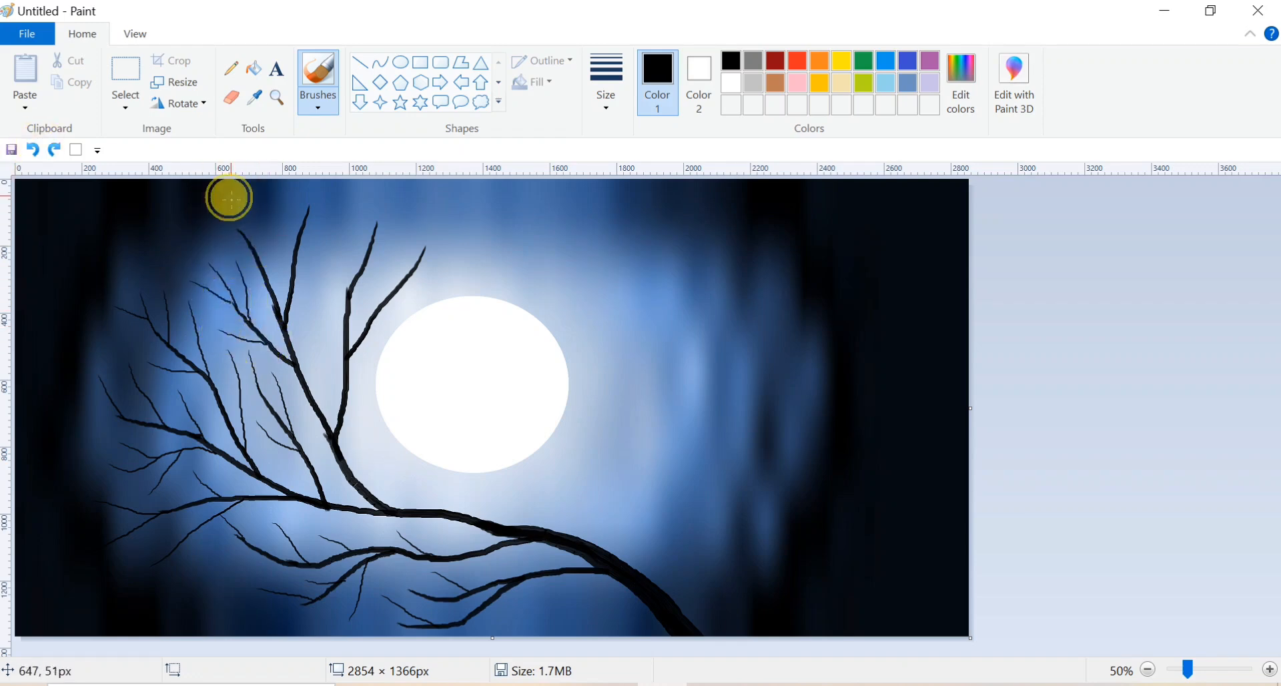
- Paint fine twigs at the tips of the tall left upright branch and the fork beside it
left_click_drag(232, 198, 245, 234)
left_click_drag(266, 212, 265, 271)
left_click_drag(204, 228, 249, 249)
left_click_drag(322, 189, 304, 218)
left_click_drag(287, 192, 295, 243)
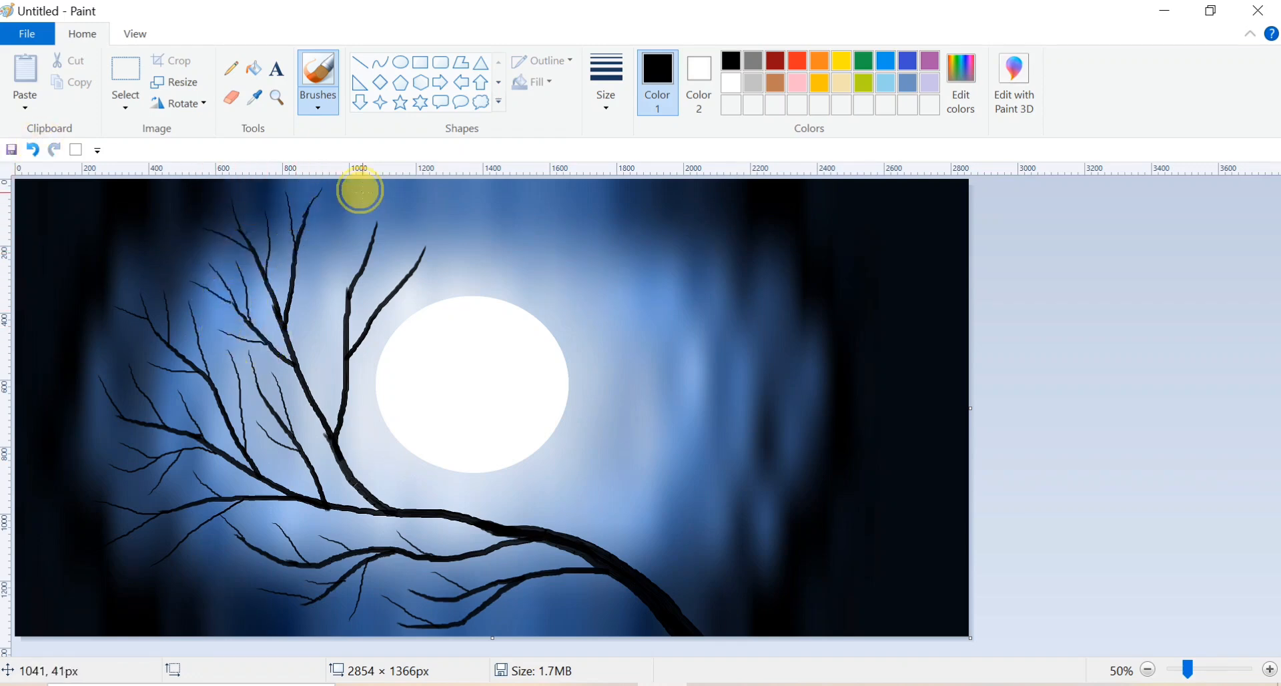
- Paint fine black twigs beside the tall left upright branch and along the lower part of the upright branch next to it
left_click_drag(363, 194, 301, 232)
mouse_move(335, 237)
left_mouse_down()
mouse_move(289, 307)
mouse_move(305, 382)
left_mouse_up()
left_click_drag(340, 242, 349, 291)
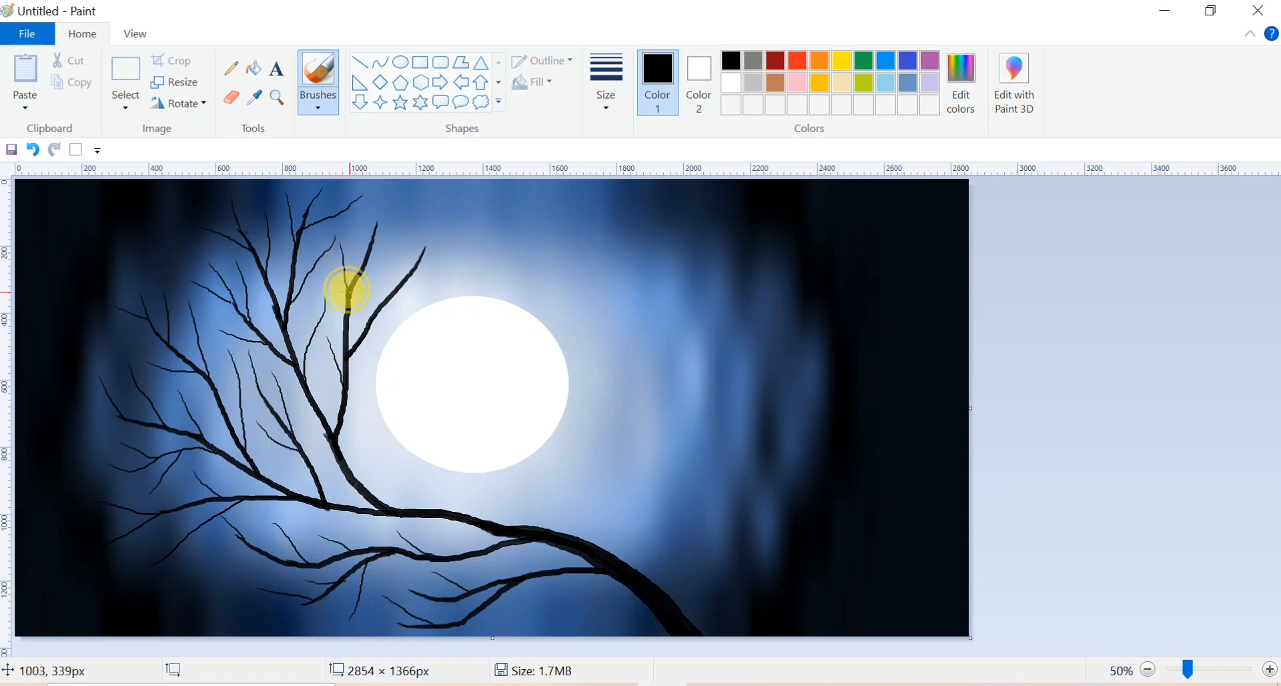
- Extend the tips of the two upright branches nearest the moon with fine black twigs, redoing one misplaced twig
left_click_drag(389, 205, 366, 260)
left_click(37, 150)
left_click_drag(406, 194, 371, 241)
left_click_drag(450, 215, 446, 261)
left_click_drag(500, 208, 404, 293)
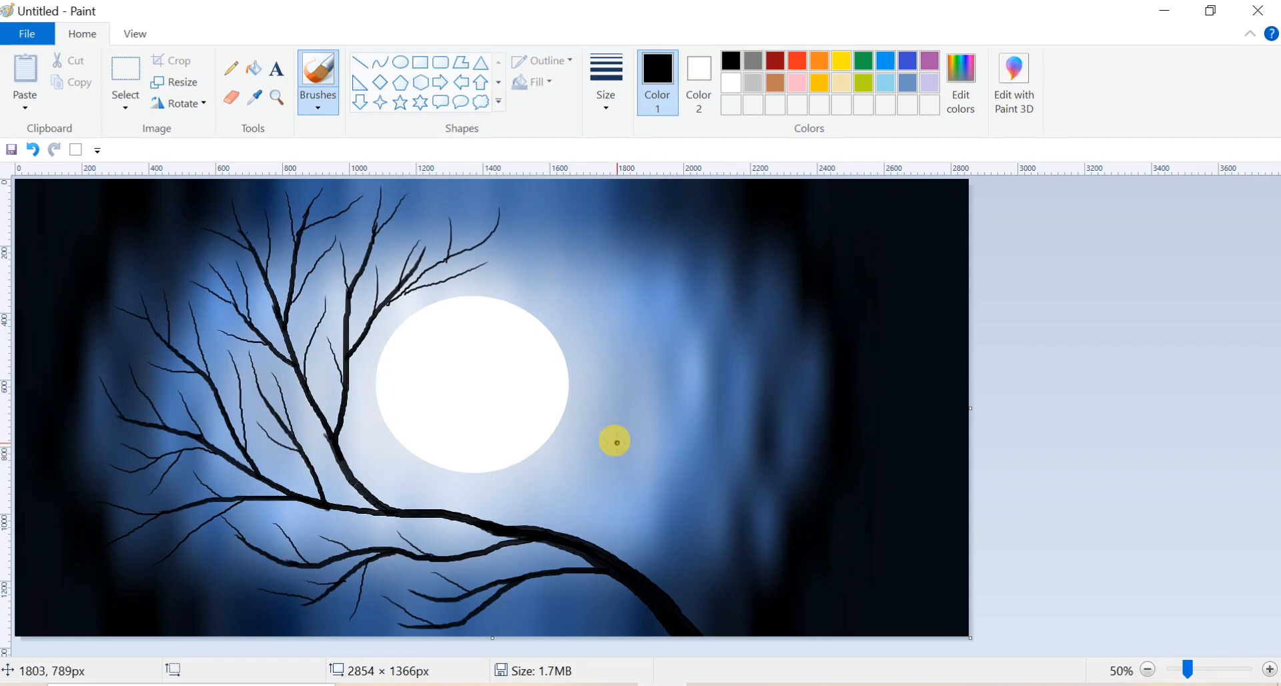
- Paint a black branch rising from the main branch's base on the moon's right, forking into three twigs at its top
mouse_move(634, 432)
left_mouse_down()
mouse_move(634, 514)
mouse_move(666, 603)
left_mouse_up()
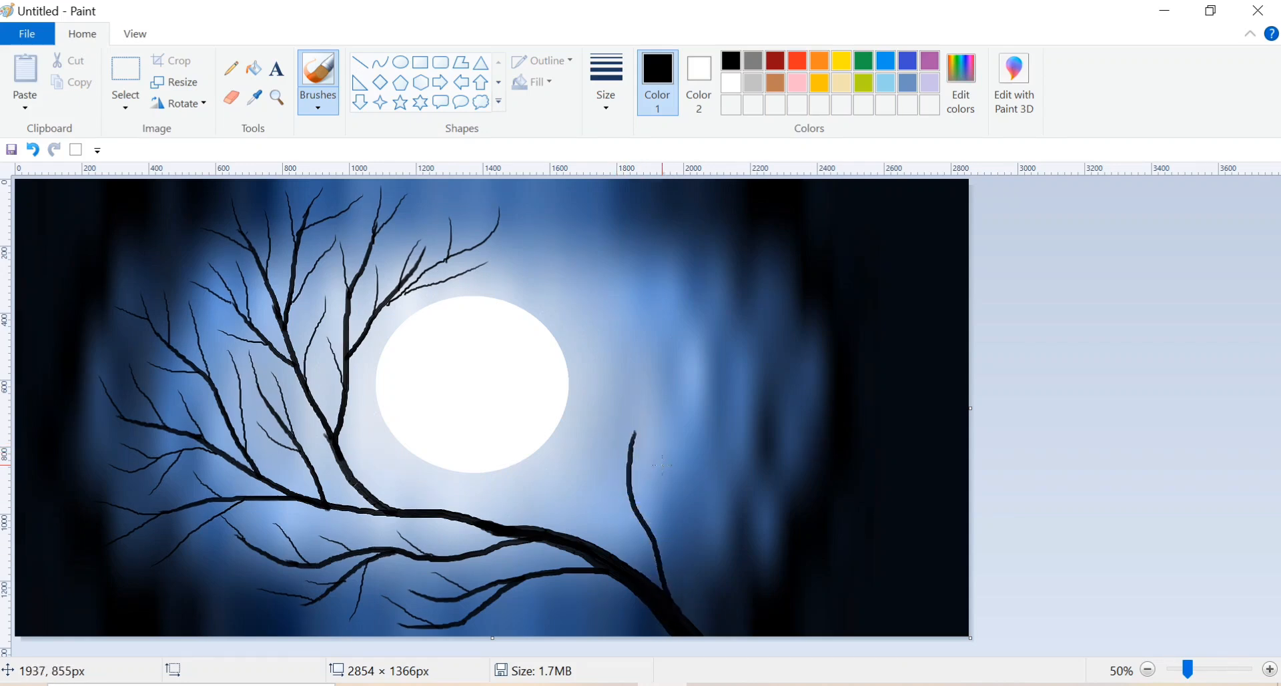
left_click_drag(667, 343, 637, 435)
left_click_drag(620, 344, 636, 435)
left_click_drag(728, 333, 645, 408)
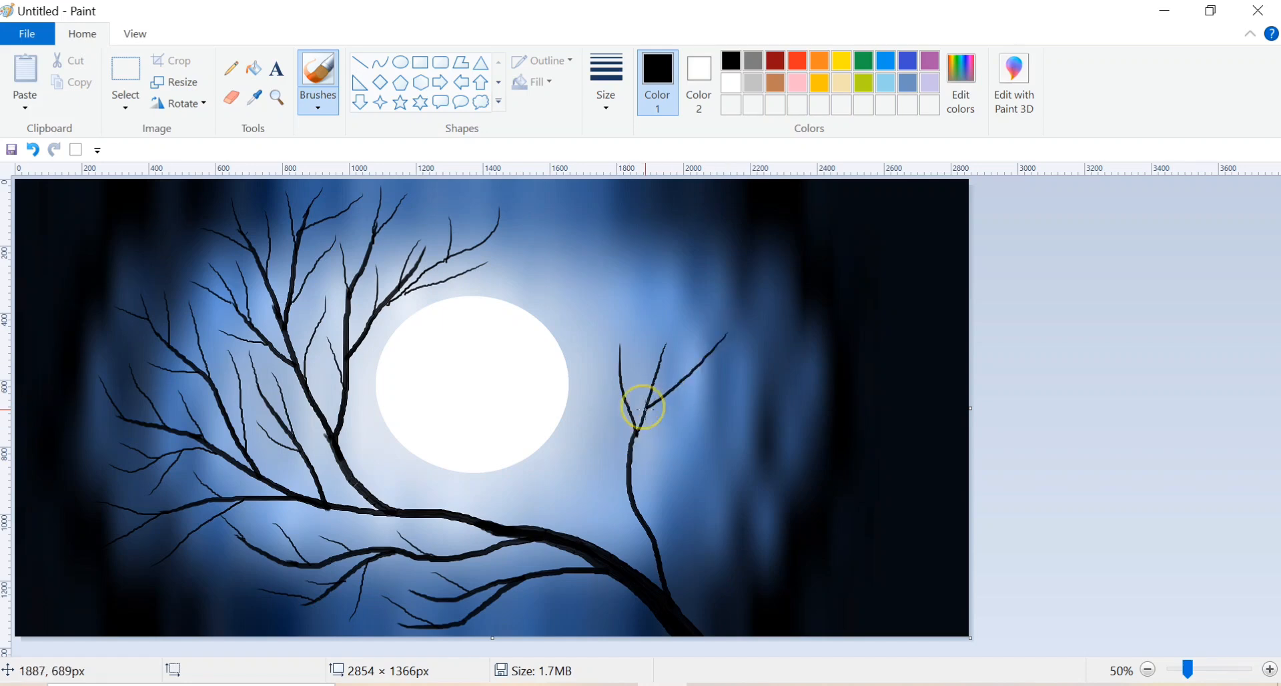
- Add black side twigs along both sides of the branch to the right of the moon
left_click_drag(581, 447, 630, 497)
left_click_drag(594, 402, 625, 459)
left_click_drag(699, 408, 635, 451)
left_click_drag(690, 449, 652, 537)
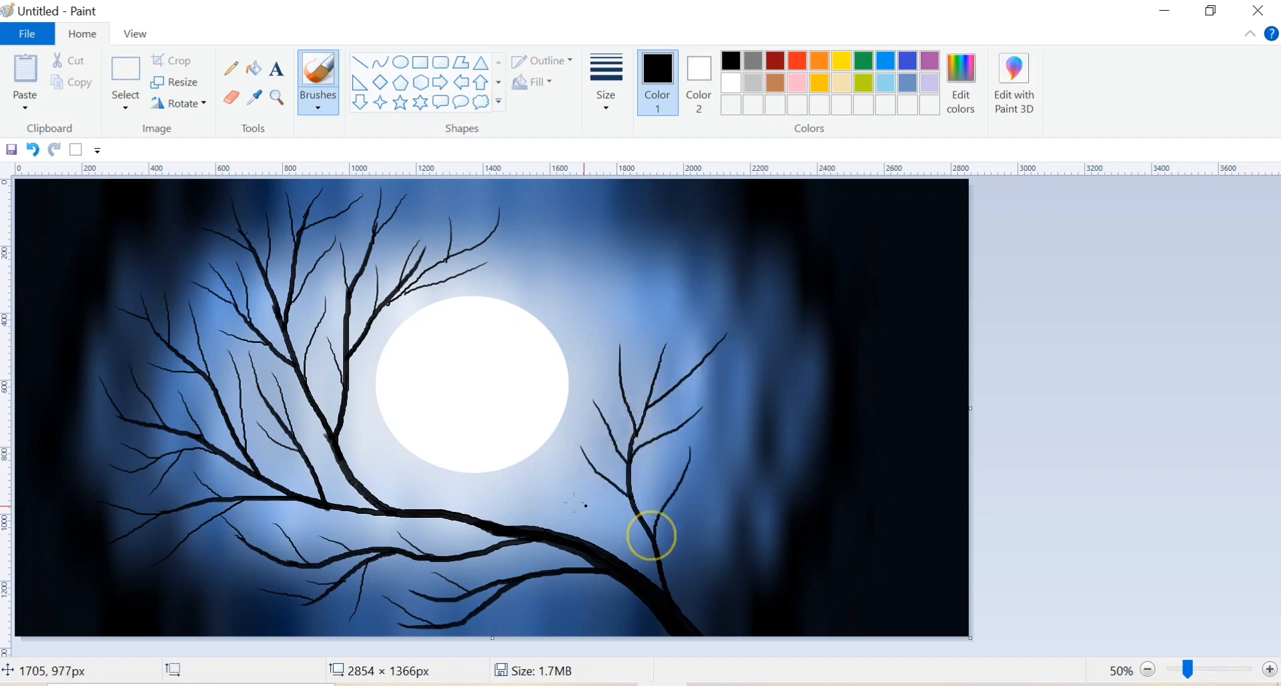
left_click_drag(573, 488, 646, 536)
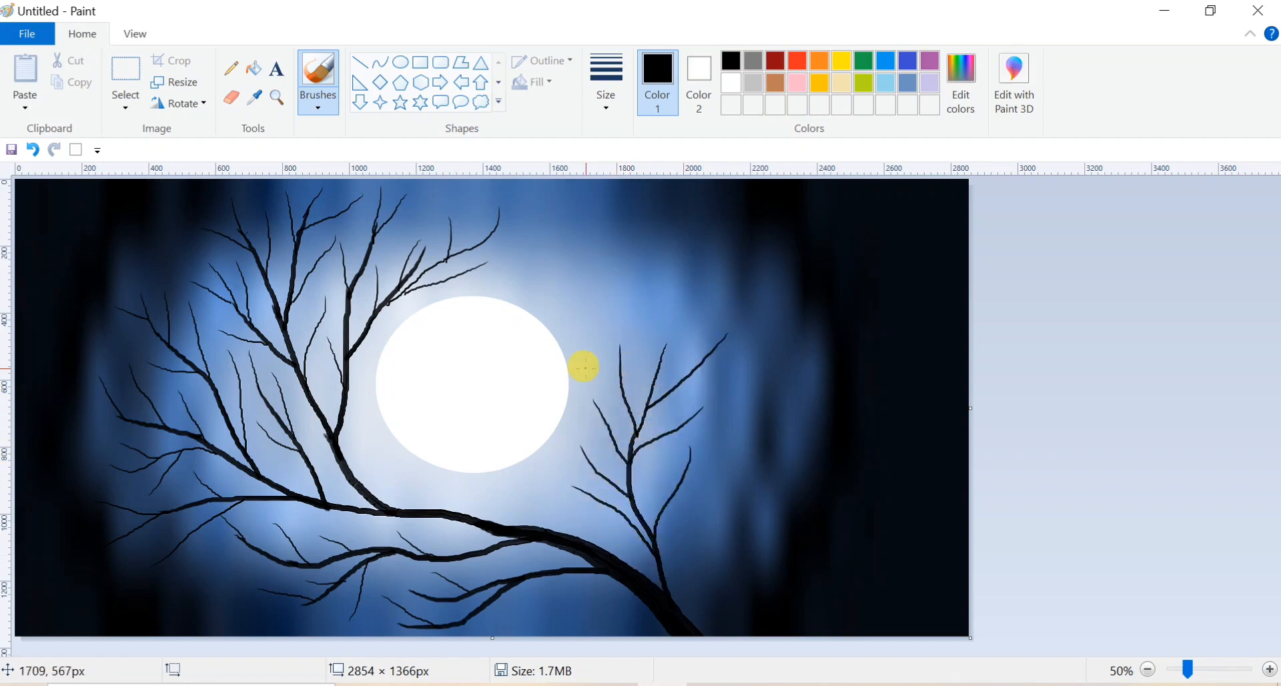
- Add finer black twigs to the tips and side shoots of the branch to the right of the moon
left_click_drag(588, 341, 624, 393)
mouse_move(710, 307)
left_mouse_down()
mouse_move(691, 373)
mouse_move(604, 471)
left_mouse_up()
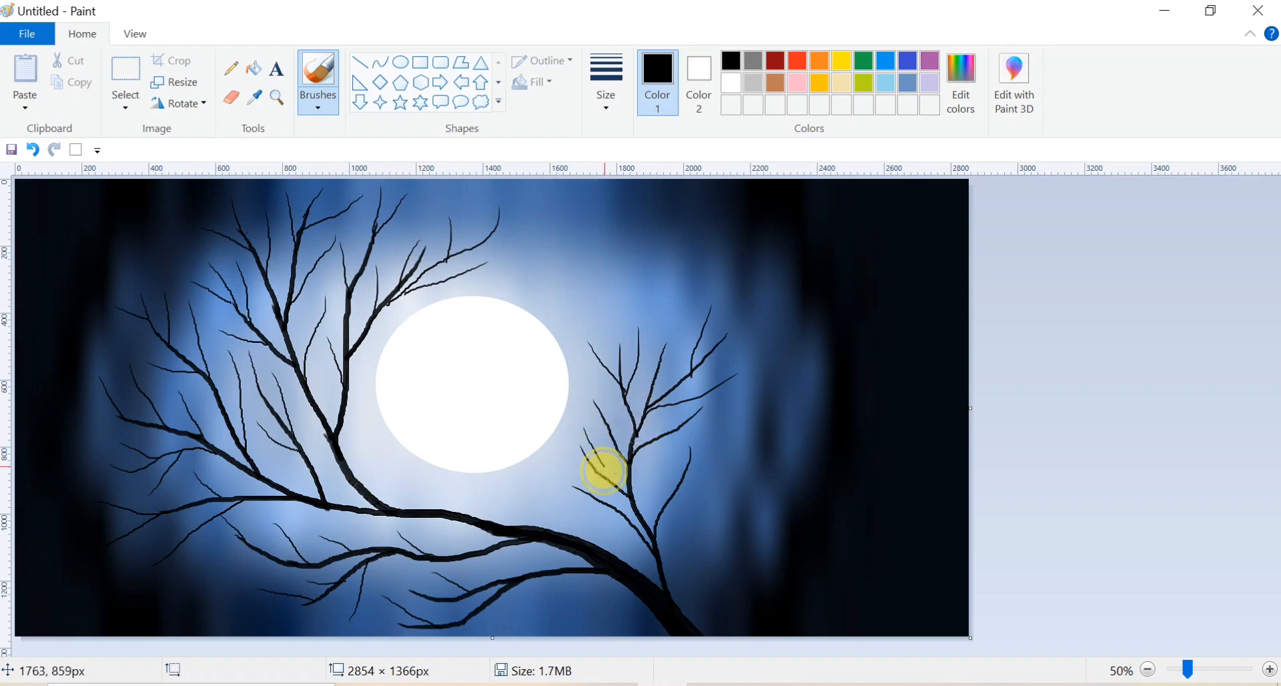
mouse_move(690, 448)
left_mouse_down()
mouse_move(665, 499)
mouse_move(676, 486)
left_mouse_up()
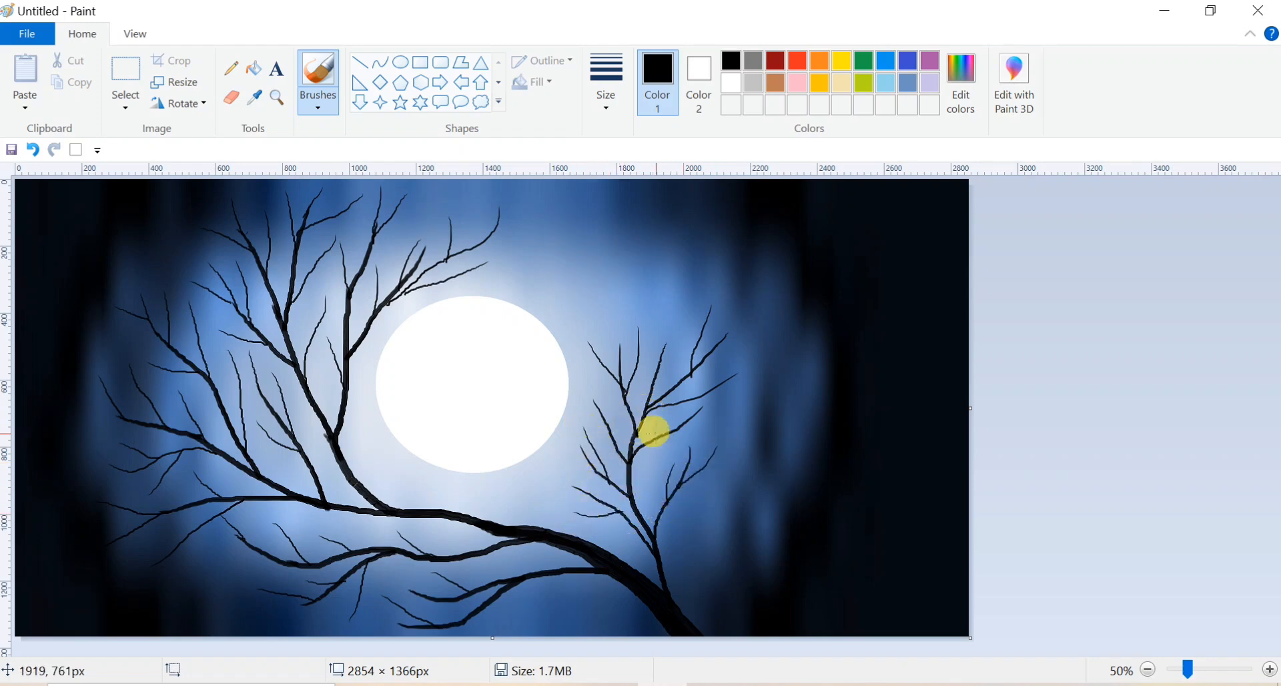
- Choose white and a brush, and dab small white dots over the twig tips above the moon
left_click(731, 82)
left_click(318, 100)
left_click(323, 134)
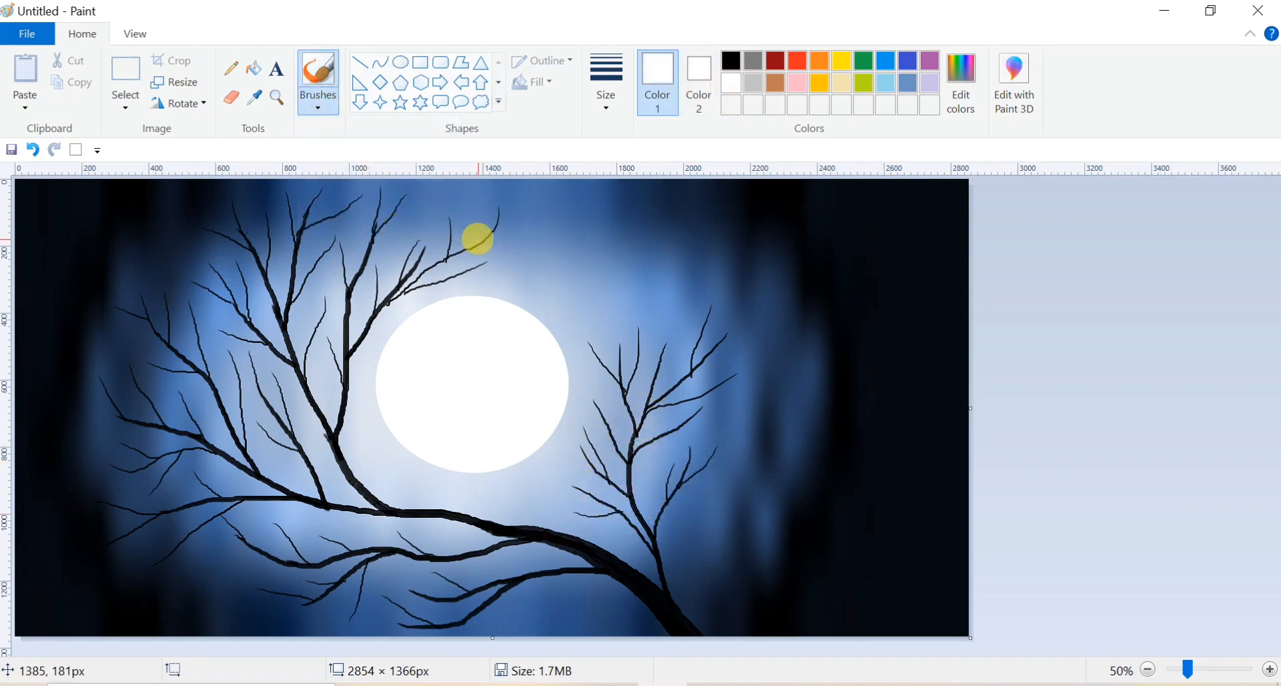
left_click(481, 232)
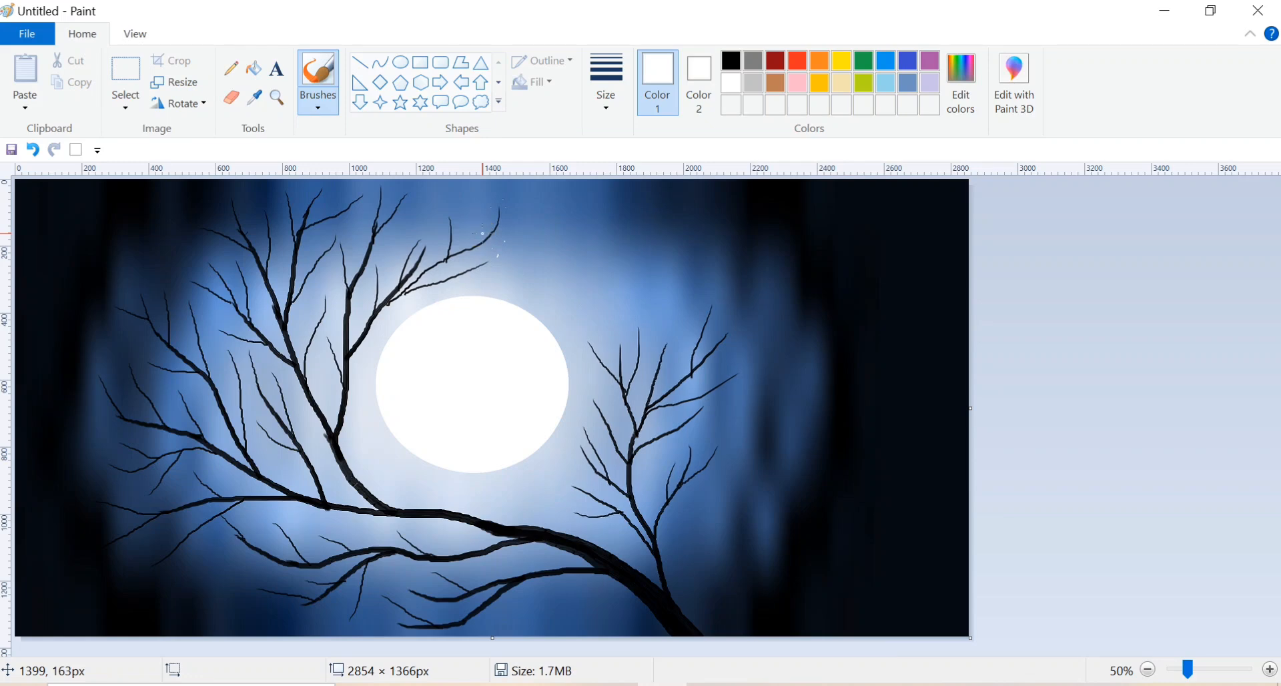
left_click_drag(501, 203, 493, 215)
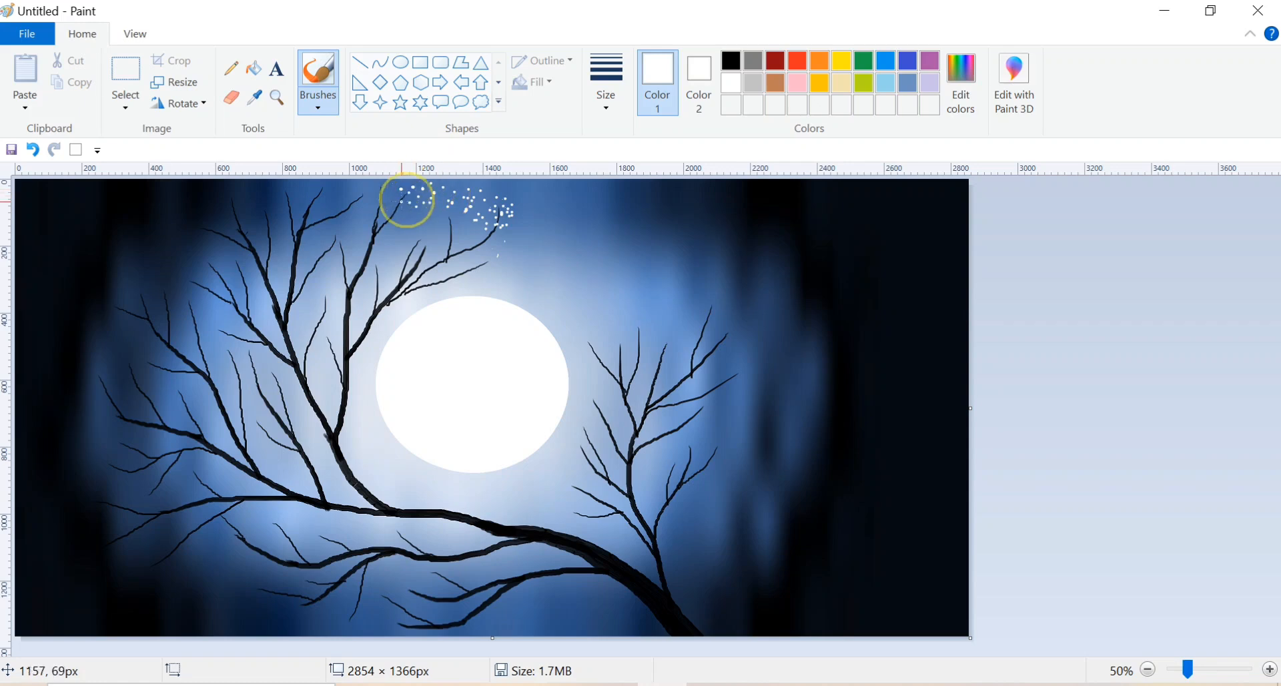
mouse_move(453, 183)
left_mouse_down()
mouse_move(462, 238)
mouse_move(393, 228)
mouse_move(406, 232)
mouse_move(395, 201)
mouse_move(440, 235)
mouse_move(445, 191)
mouse_move(476, 229)
mouse_move(517, 213)
left_mouse_up()
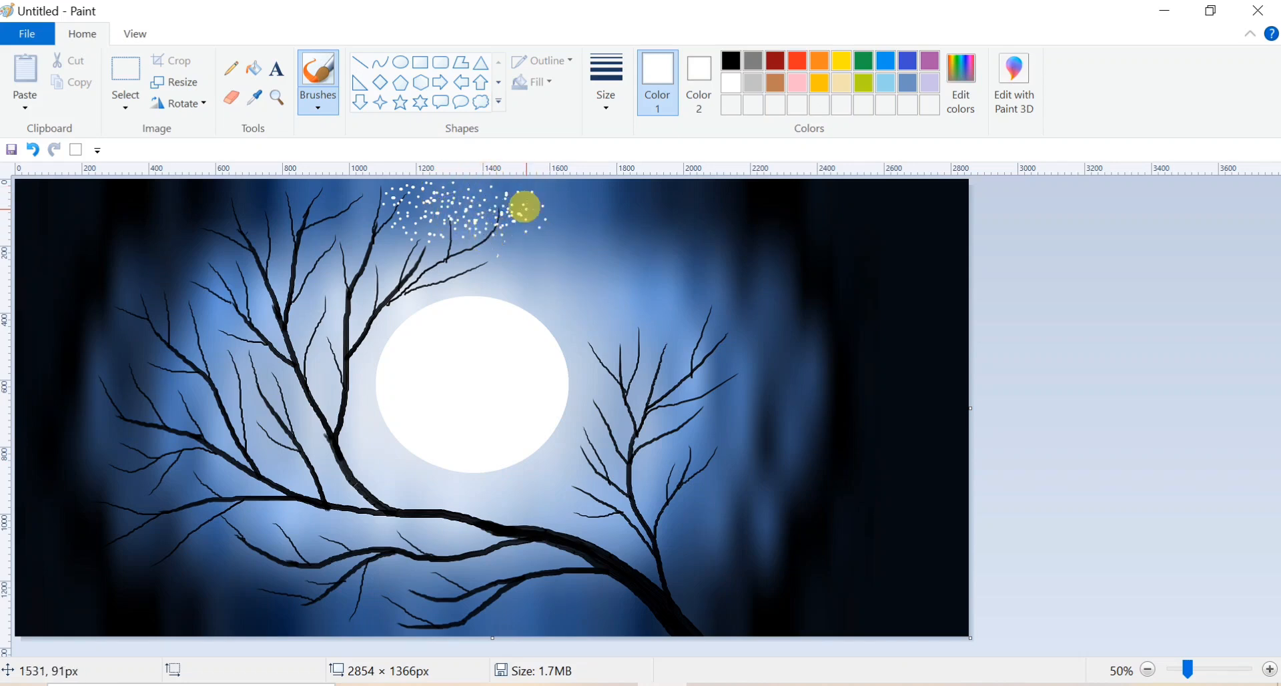
mouse_move(478, 264)
left_mouse_down()
mouse_move(516, 257)
mouse_move(449, 223)
mouse_move(402, 245)
left_mouse_up()
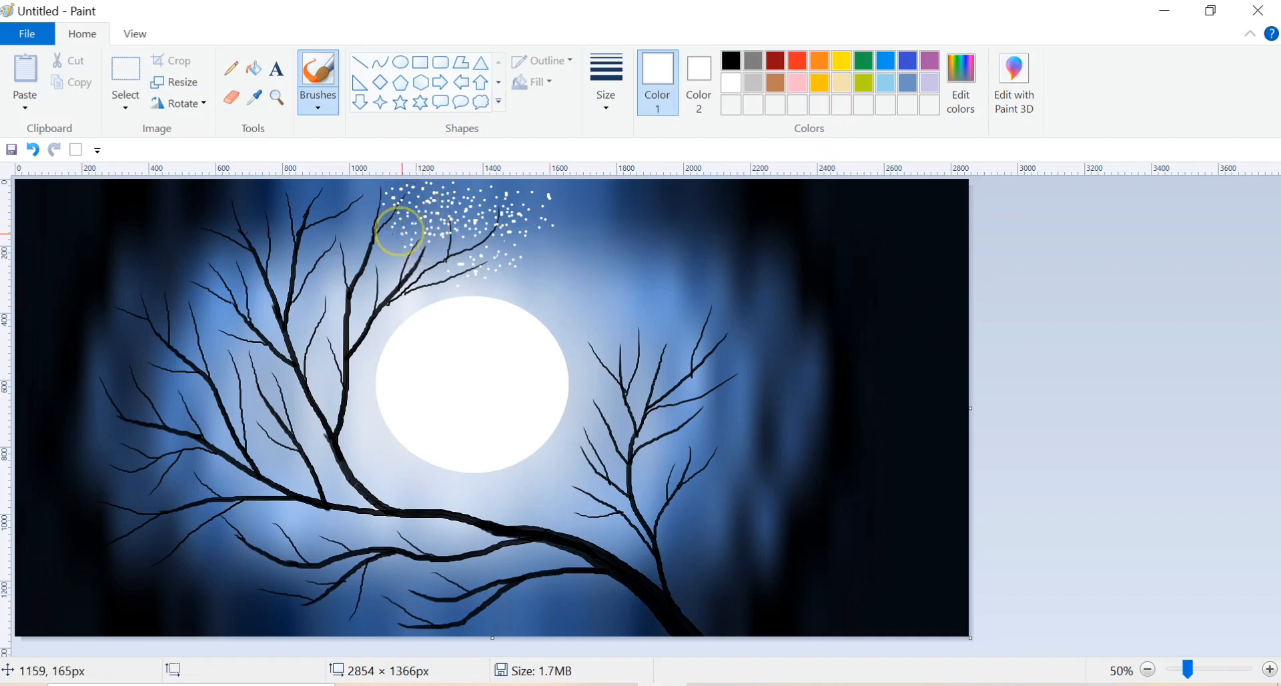
- Dab small white dots over the tips of the tall left upright branches, undoing any misplaced dots
mouse_move(326, 211)
left_mouse_down()
mouse_move(370, 189)
mouse_move(354, 211)
left_mouse_up()
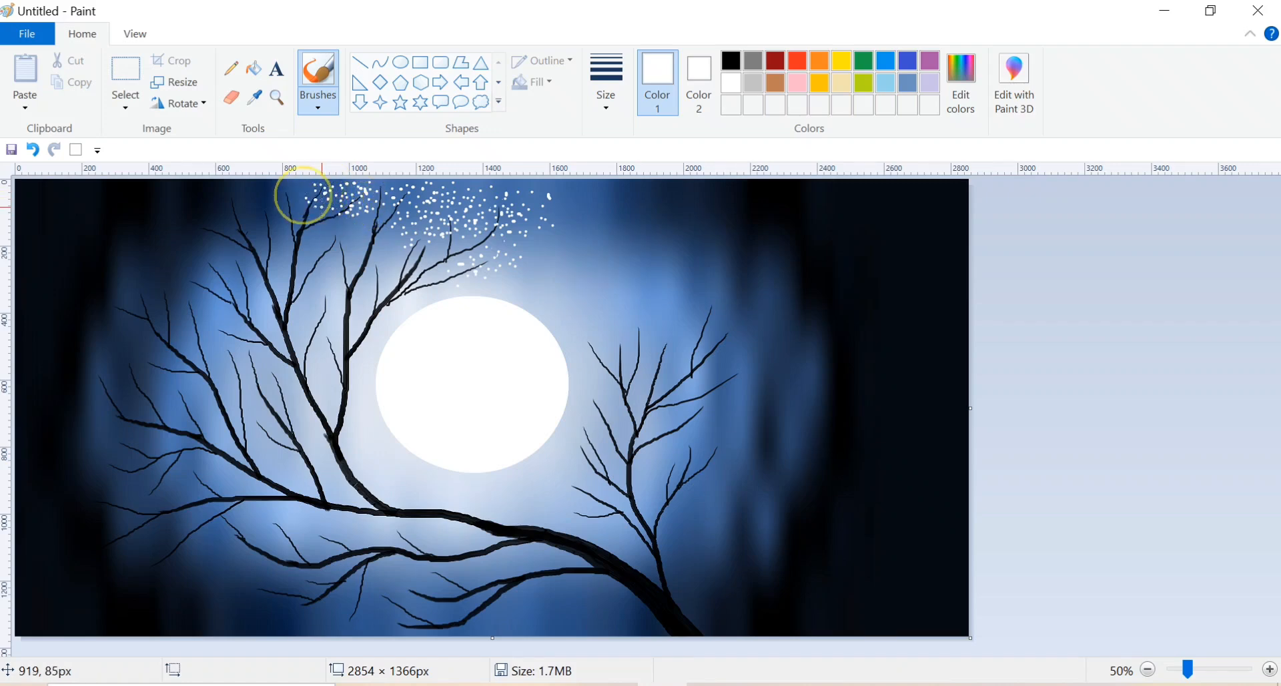
mouse_move(278, 200)
left_mouse_down()
mouse_move(235, 209)
mouse_move(288, 188)
mouse_move(218, 212)
mouse_move(223, 200)
mouse_move(227, 220)
mouse_move(233, 193)
left_mouse_up()
left_click(32, 150)
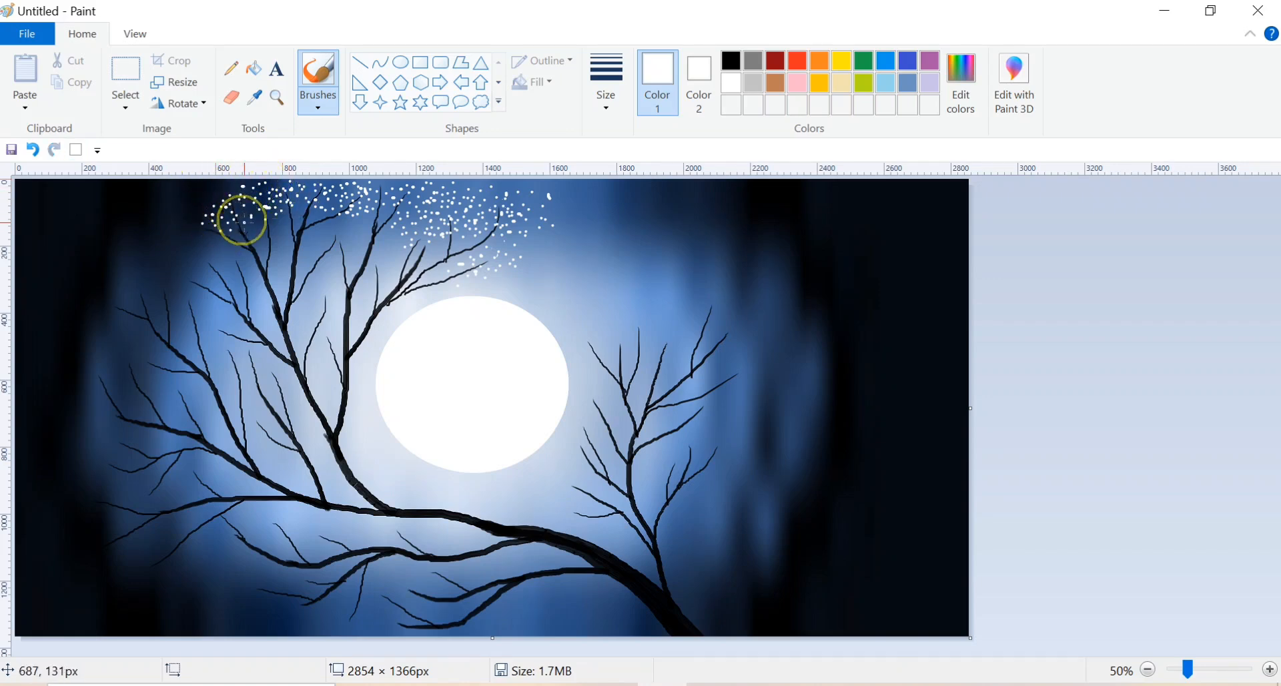
mouse_move(359, 228)
left_mouse_down()
mouse_move(274, 262)
mouse_move(279, 225)
mouse_move(293, 234)
mouse_move(223, 229)
mouse_move(287, 229)
left_mouse_up()
left_click(32, 150)
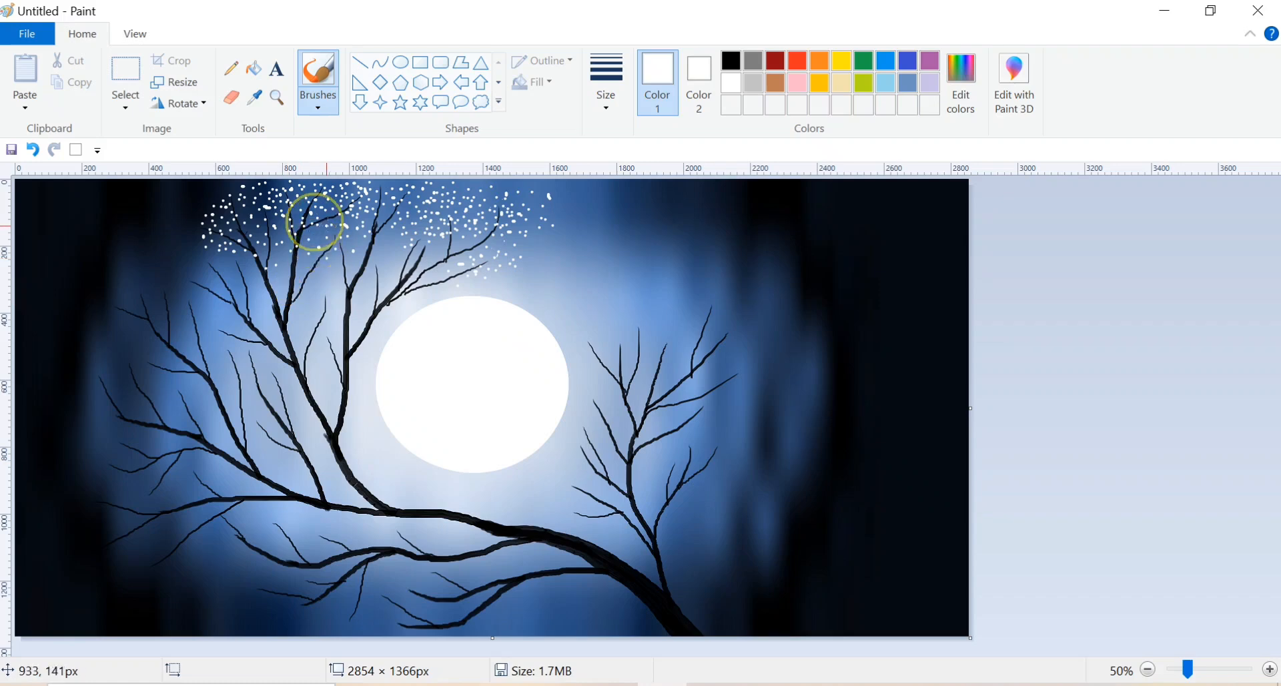
left_click(377, 267)
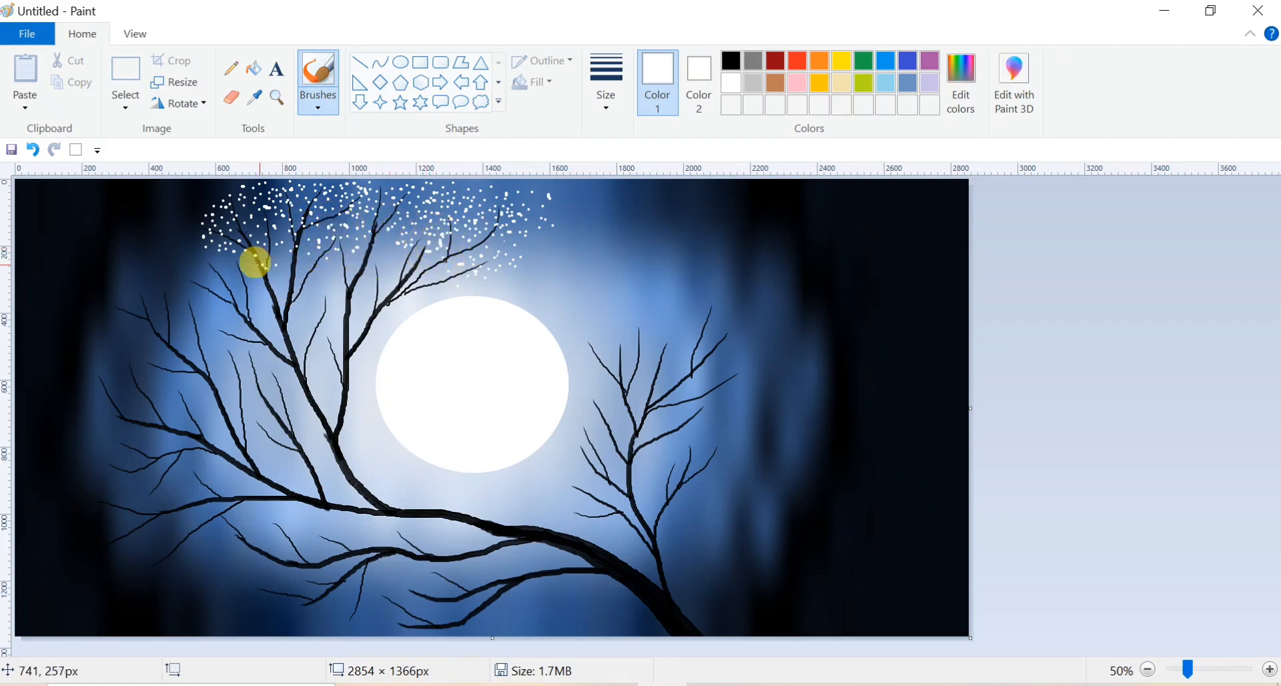
left_click(34, 152)
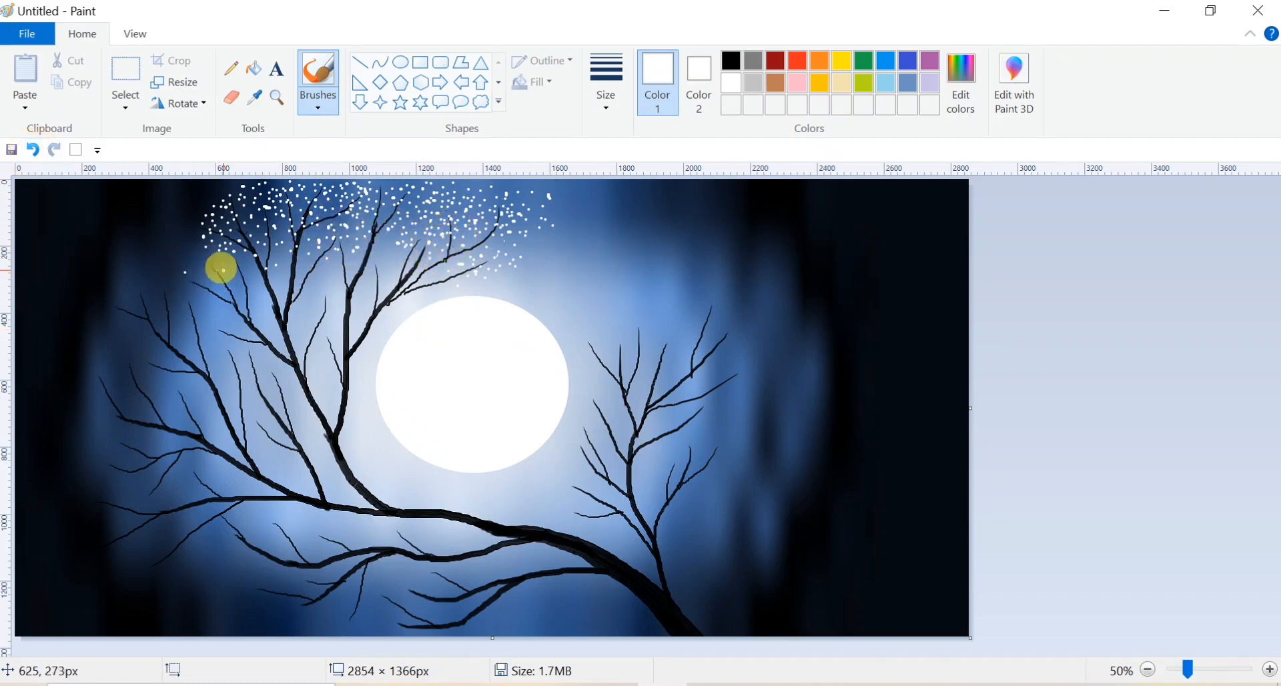
- Dab white dots around the left-pointing twigs below the tall left upright branch's tips, undoing stray dots
left_click(201, 280)
left_click(216, 259)
left_click(208, 285)
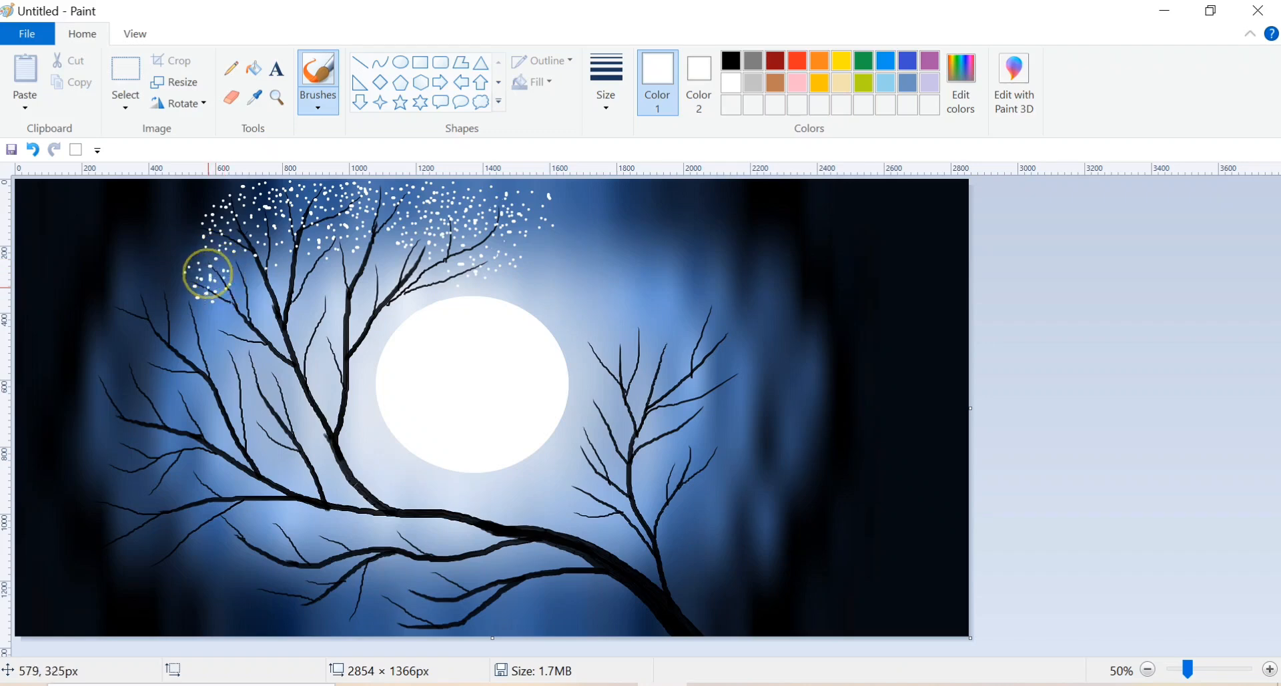
left_click(37, 149)
left_click(182, 297)
left_click(39, 153)
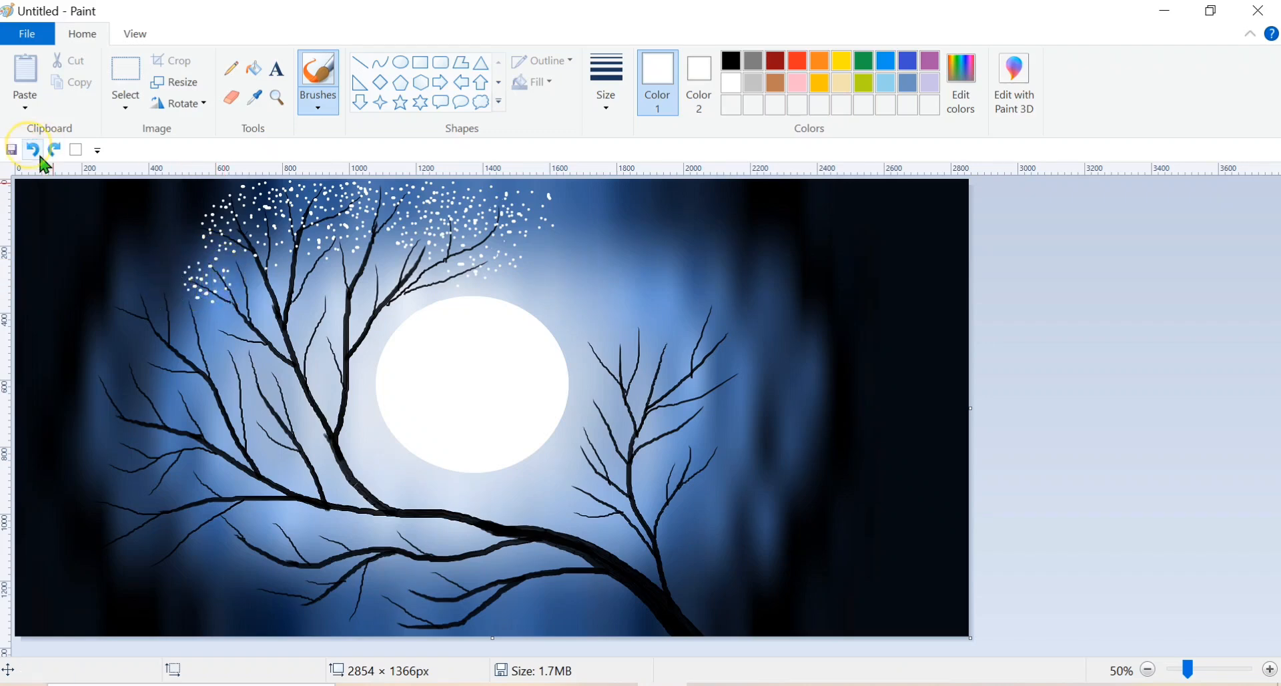
left_click(180, 282)
left_click(181, 296)
left_click(208, 307)
left_click(239, 289)
left_click(236, 259)
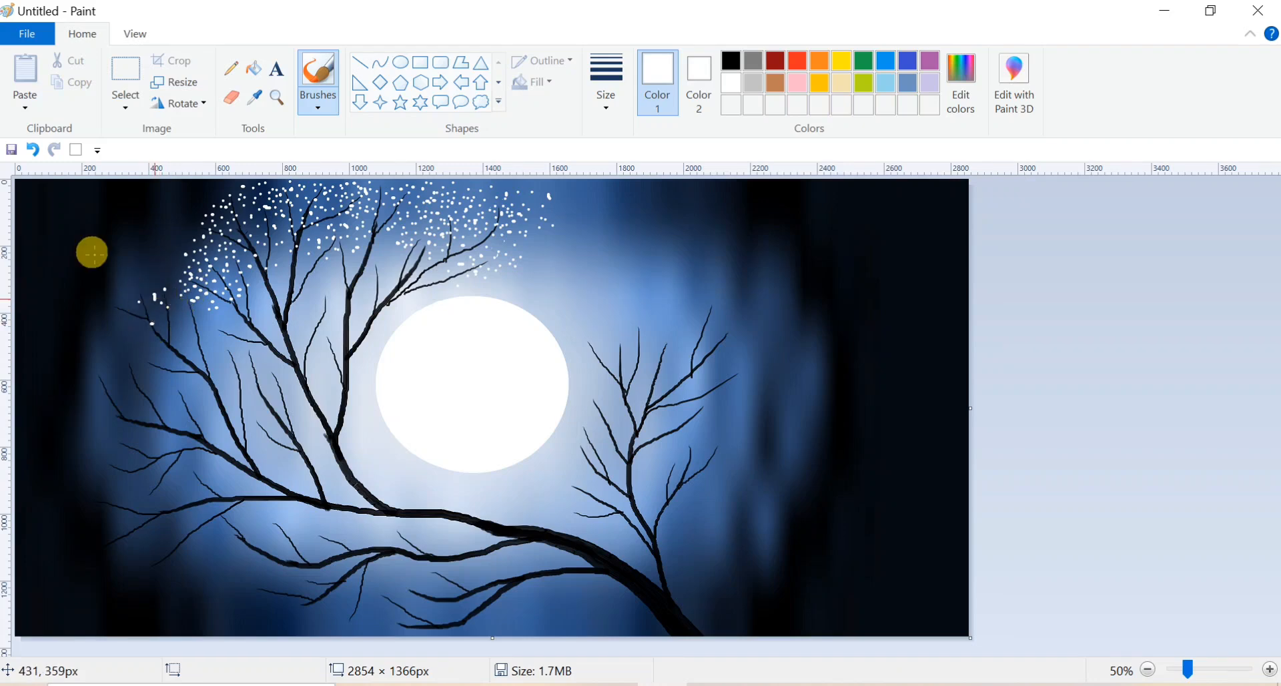
- Undo the last stray dot and dab white dots around the top twigs of the far-left upright branch
left_click(33, 149)
left_click(152, 297)
left_click(177, 301)
left_click(167, 297)
left_click(124, 286)
left_click(148, 310)
left_click(146, 326)
left_click(125, 323)
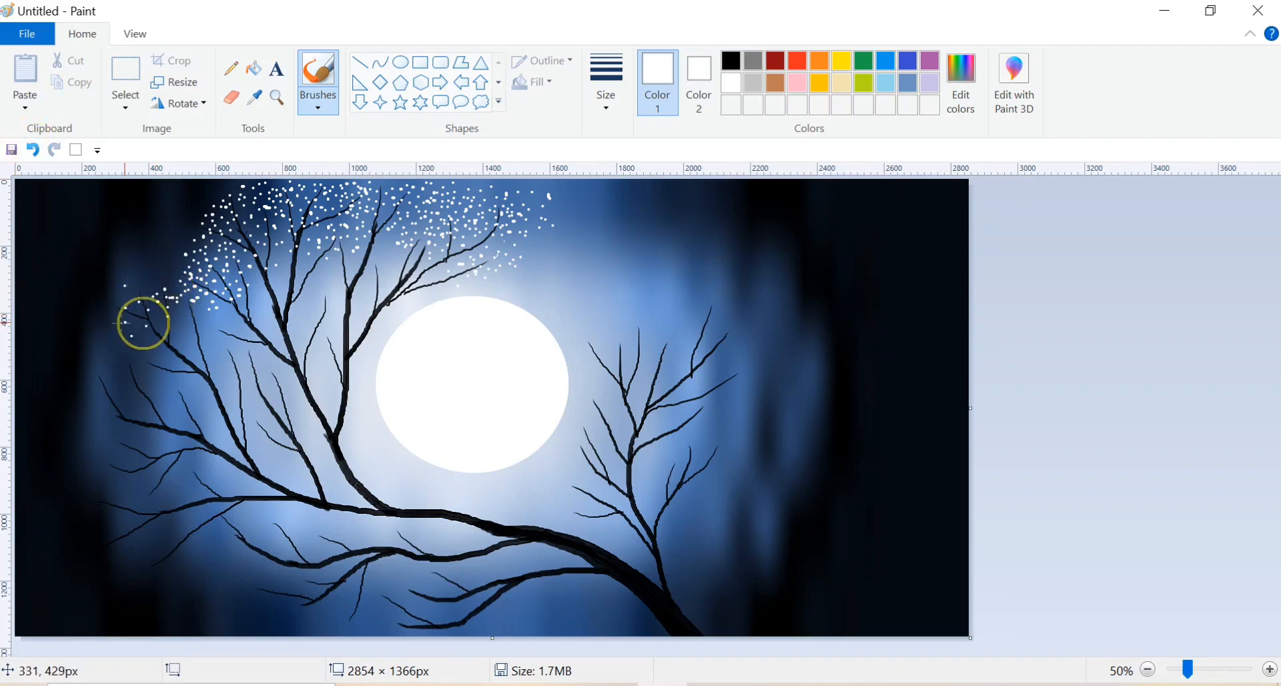
left_click(132, 292)
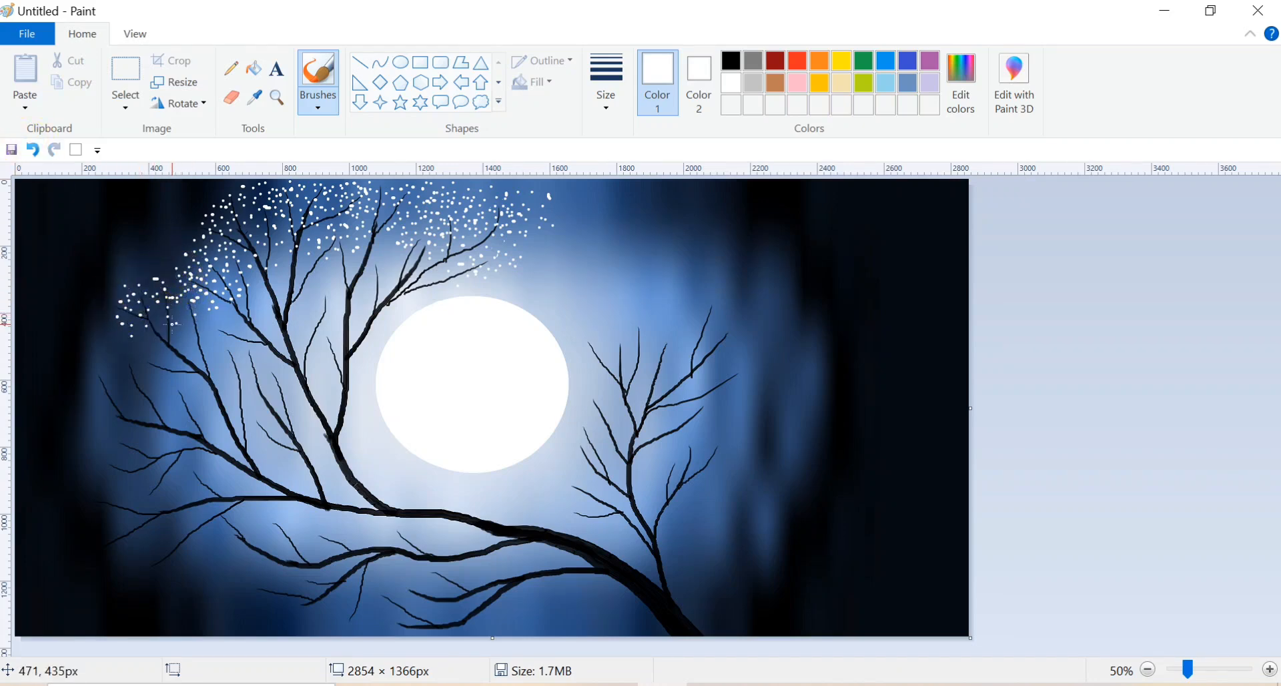
- Scatter white dots over the dark sky above the far-left upright branch
left_click(115, 234)
left_click(129, 228)
left_click(120, 252)
left_click(157, 252)
left_click(112, 268)
left_click(132, 263)
left_click(187, 215)
left_click(185, 238)
- Dab white dots above the tip of the long left branch, undoing a misplaced dot
left_click(98, 377)
left_click(92, 367)
left_click(89, 354)
left_click(83, 339)
left_click(88, 331)
left_click(94, 345)
left_click(100, 361)
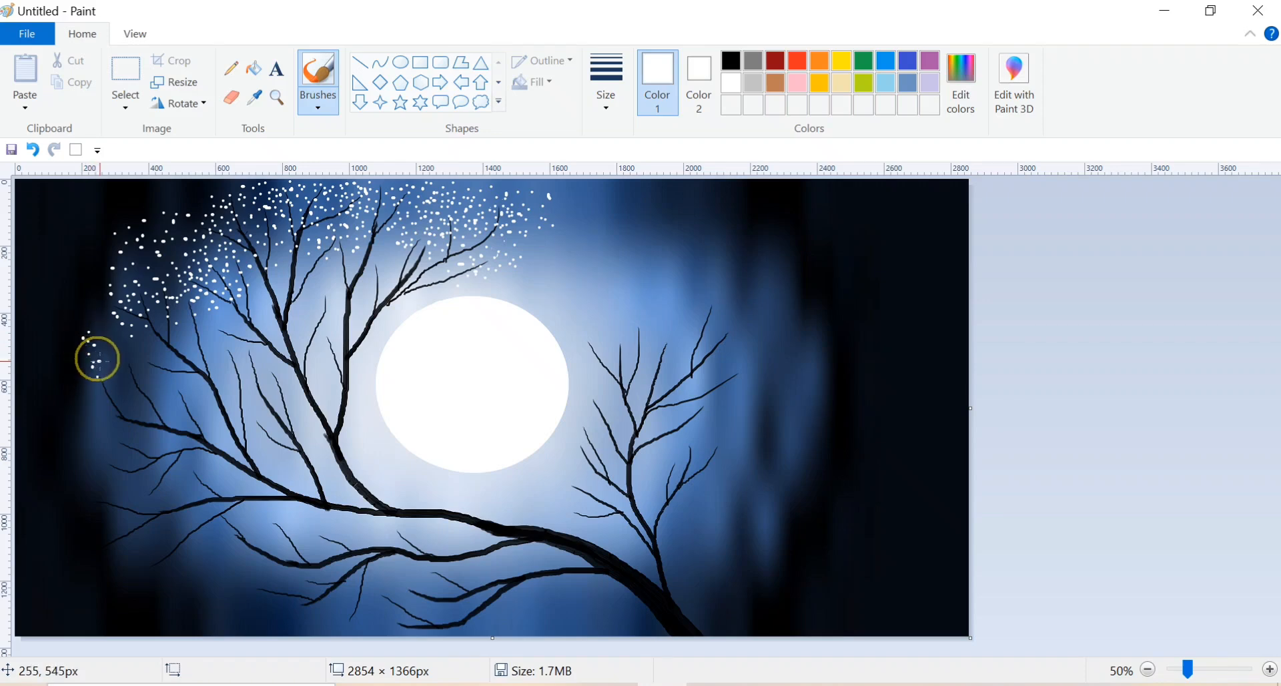
left_click(82, 359)
left_click(102, 375)
left_click(33, 150)
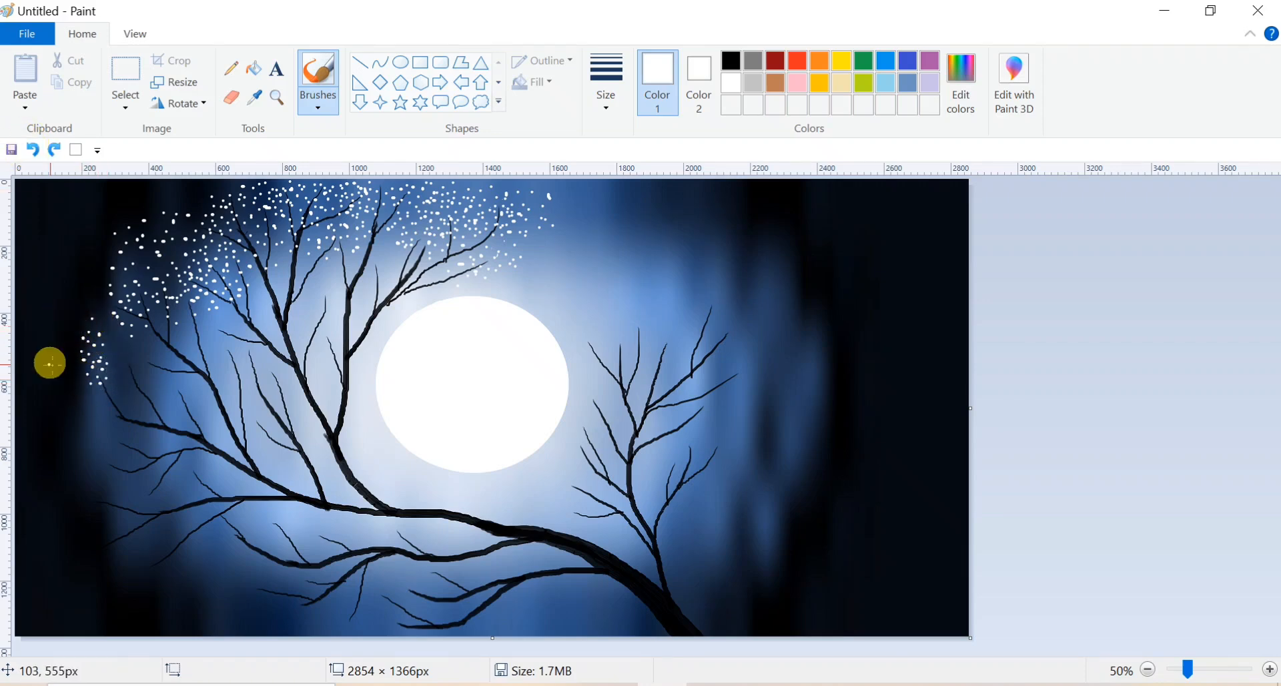
left_click(83, 322)
left_click(81, 331)
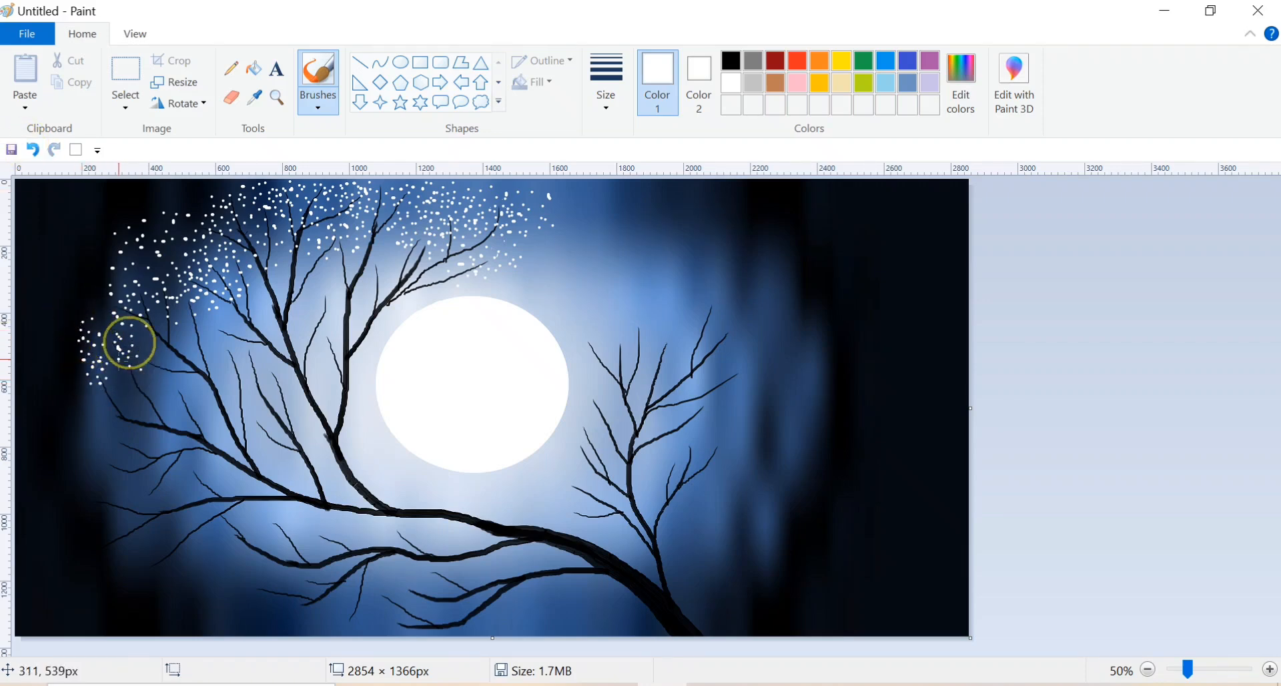
- Paint clusters of white dots around the tips of the low left branches and offshoots
left_click(100, 459)
mouse_move(100, 454)
left_mouse_down()
mouse_move(66, 458)
mouse_move(111, 447)
mouse_move(75, 436)
mouse_move(98, 503)
mouse_move(37, 491)
mouse_move(128, 532)
mouse_move(77, 550)
mouse_move(120, 536)
mouse_move(148, 565)
mouse_move(141, 556)
mouse_move(132, 583)
mouse_move(175, 568)
left_mouse_up()
mouse_move(233, 514)
left_mouse_down()
mouse_move(221, 538)
mouse_move(230, 507)
mouse_move(269, 556)
mouse_move(221, 543)
mouse_move(227, 528)
mouse_move(260, 584)
mouse_move(227, 579)
mouse_move(266, 585)
mouse_move(244, 569)
mouse_move(226, 588)
mouse_move(317, 607)
mouse_move(295, 622)
mouse_move(317, 619)
mouse_move(302, 625)
mouse_move(306, 594)
left_mouse_up()
mouse_move(203, 478)
left_mouse_down()
mouse_move(180, 452)
mouse_move(189, 466)
left_mouse_up()
mouse_move(245, 558)
left_mouse_down()
mouse_move(142, 357)
mouse_move(171, 366)
mouse_move(167, 392)
mouse_move(157, 366)
left_mouse_up()
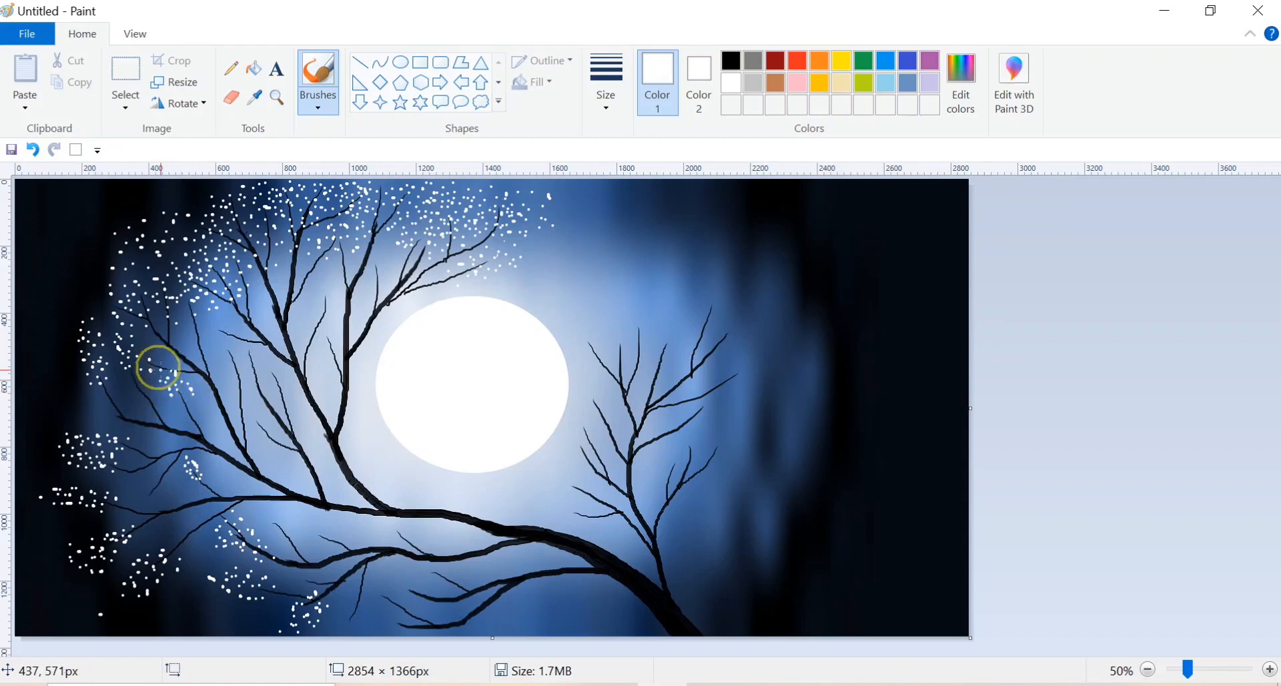
left_click_drag(152, 481, 158, 496)
left_click(141, 493)
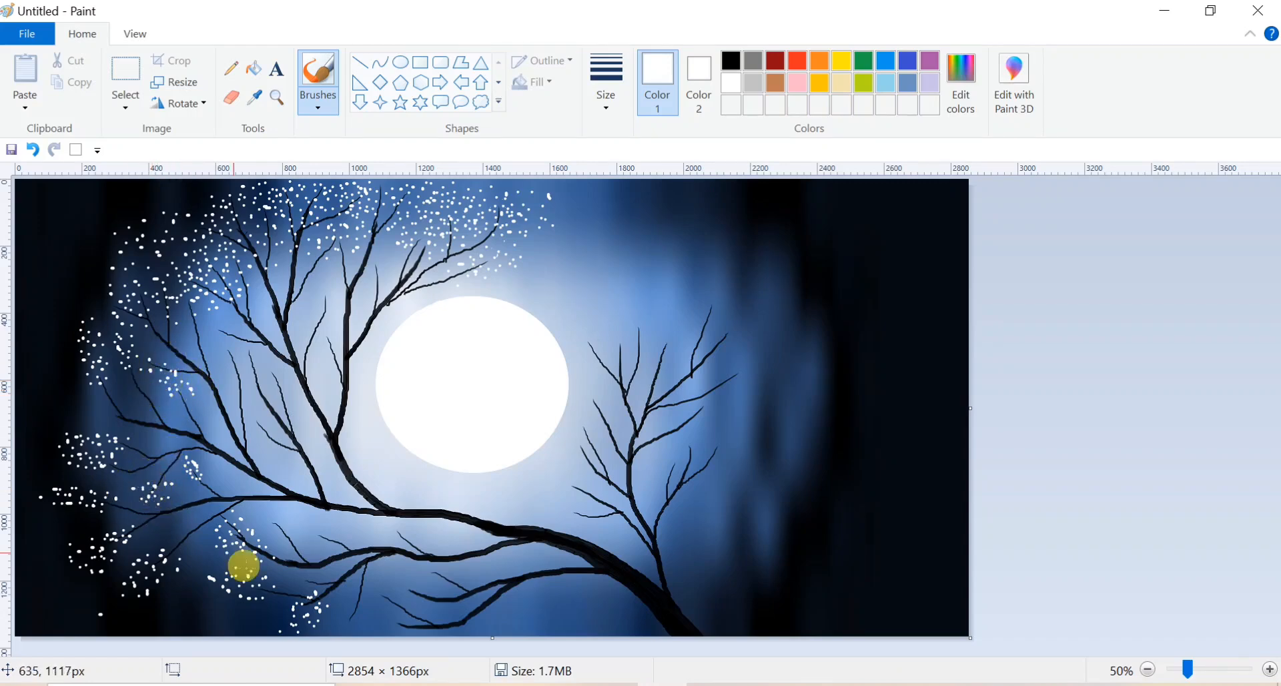
- Dab white dots around the tips of the lowest branches near the canvas's lower edge
left_click(344, 623)
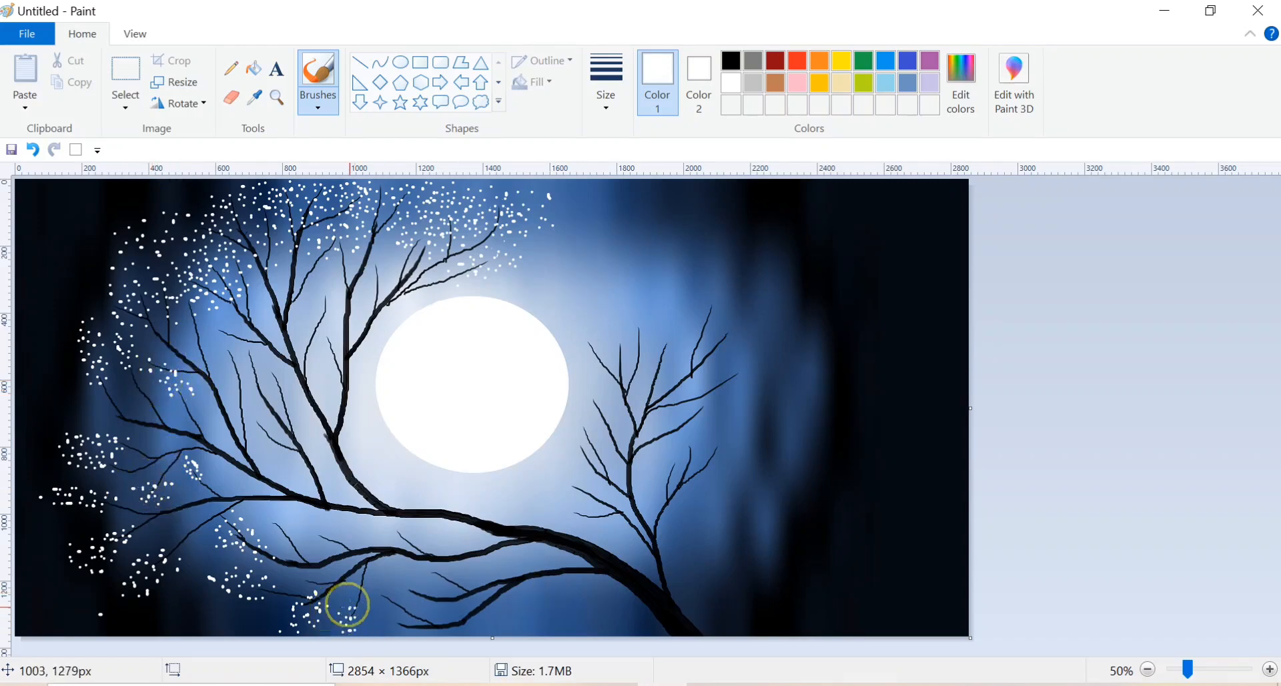
left_click(358, 623)
left_click_drag(358, 624, 380, 592)
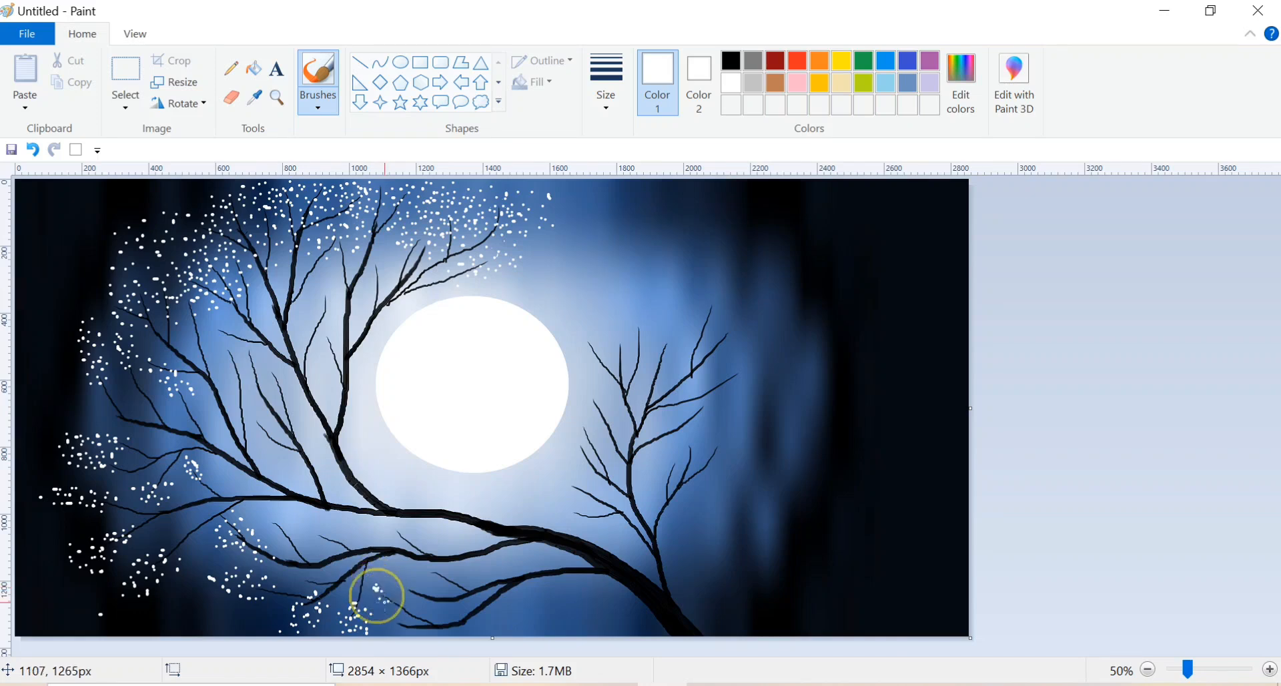
left_click(380, 588)
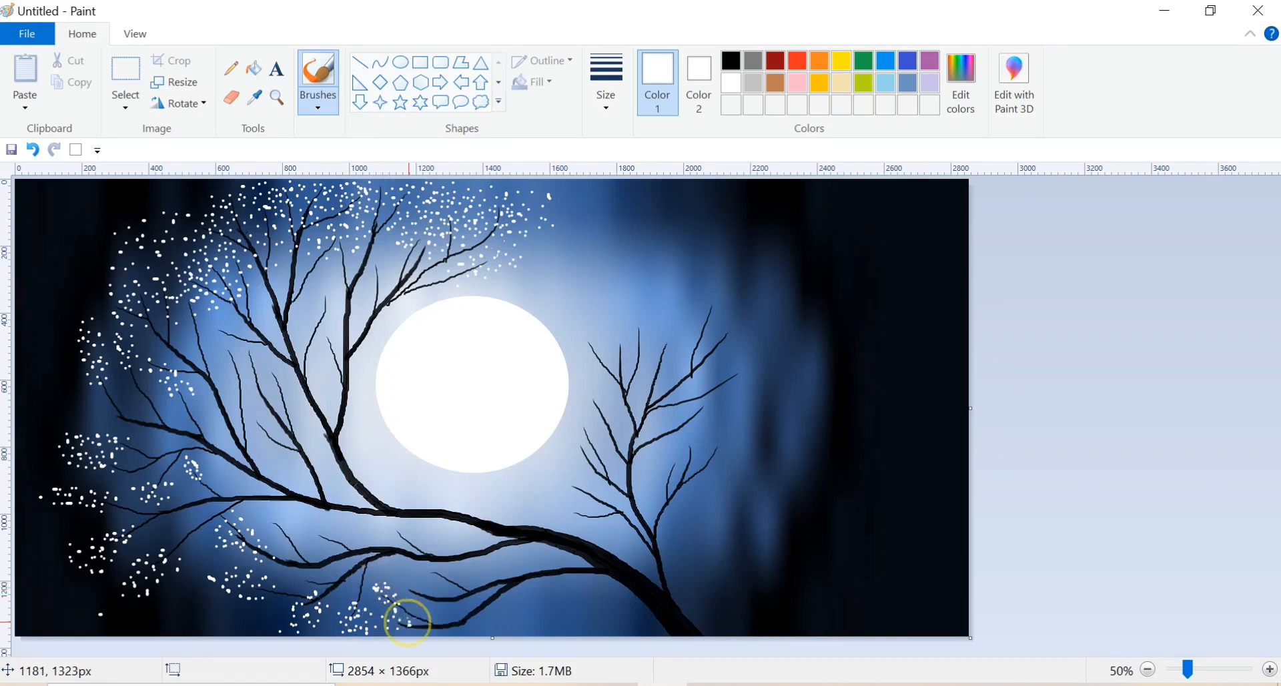
left_click_drag(400, 615, 398, 582)
left_click(414, 583)
left_click(421, 585)
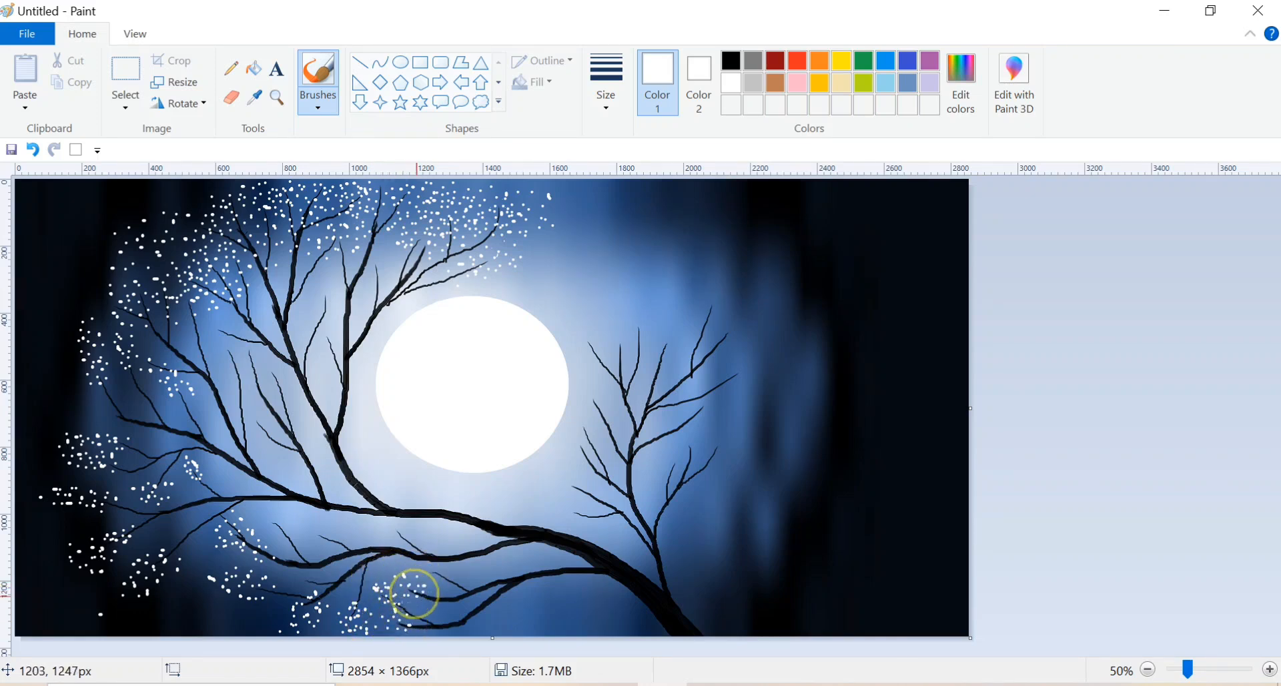
- Dab white dots over the short twigs between the main branch and the left lower branch
left_click(319, 540)
left_click(307, 533)
mouse_move(307, 533)
left_mouse_down()
mouse_move(320, 523)
mouse_move(271, 518)
left_mouse_up()
left_click(277, 521)
left_click(275, 534)
left_click(259, 519)
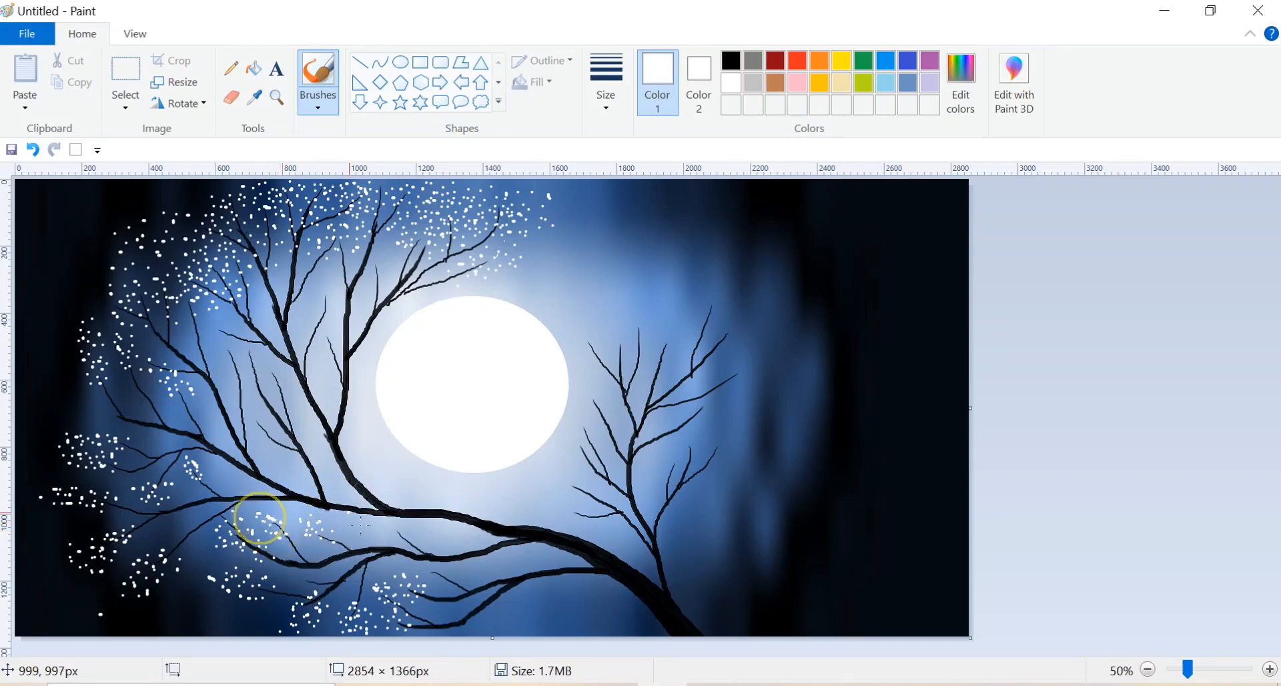
- Dab white dots along the inner twigs between the upper-left branches, down to the short twigs above the main branch
left_click(227, 327)
left_click(218, 336)
left_click(207, 321)
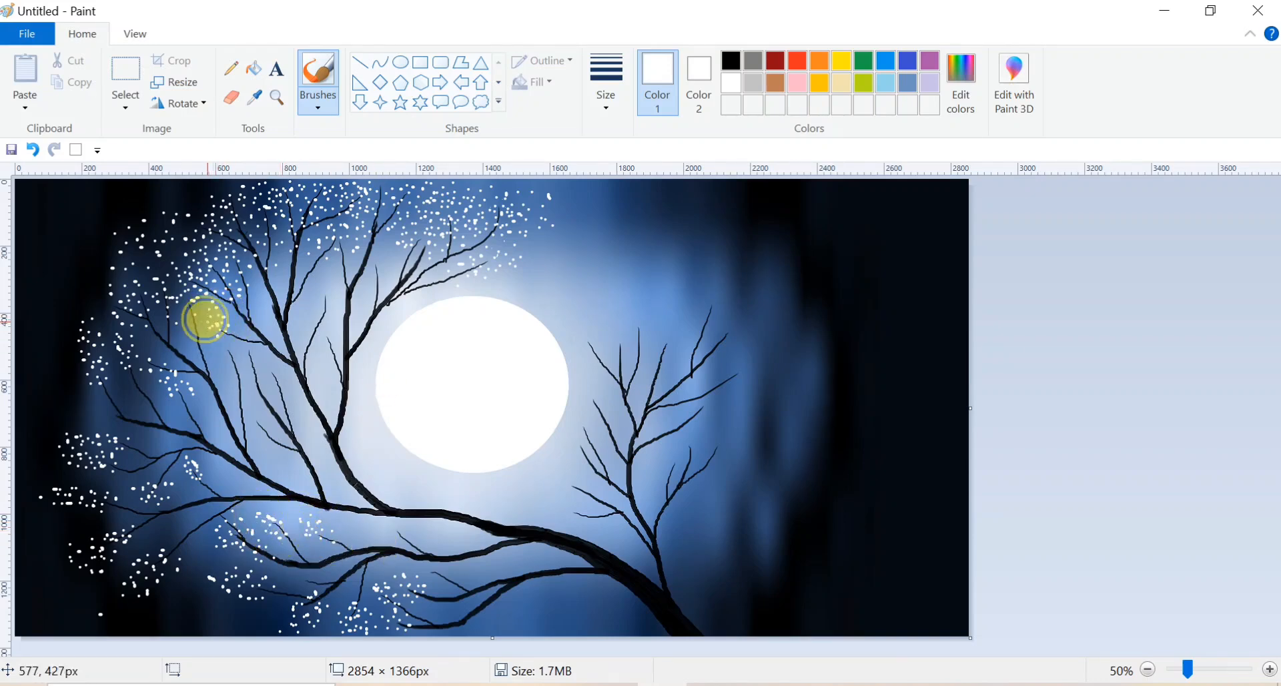
left_click(203, 305)
left_click(207, 311)
left_click_drag(235, 356, 238, 377)
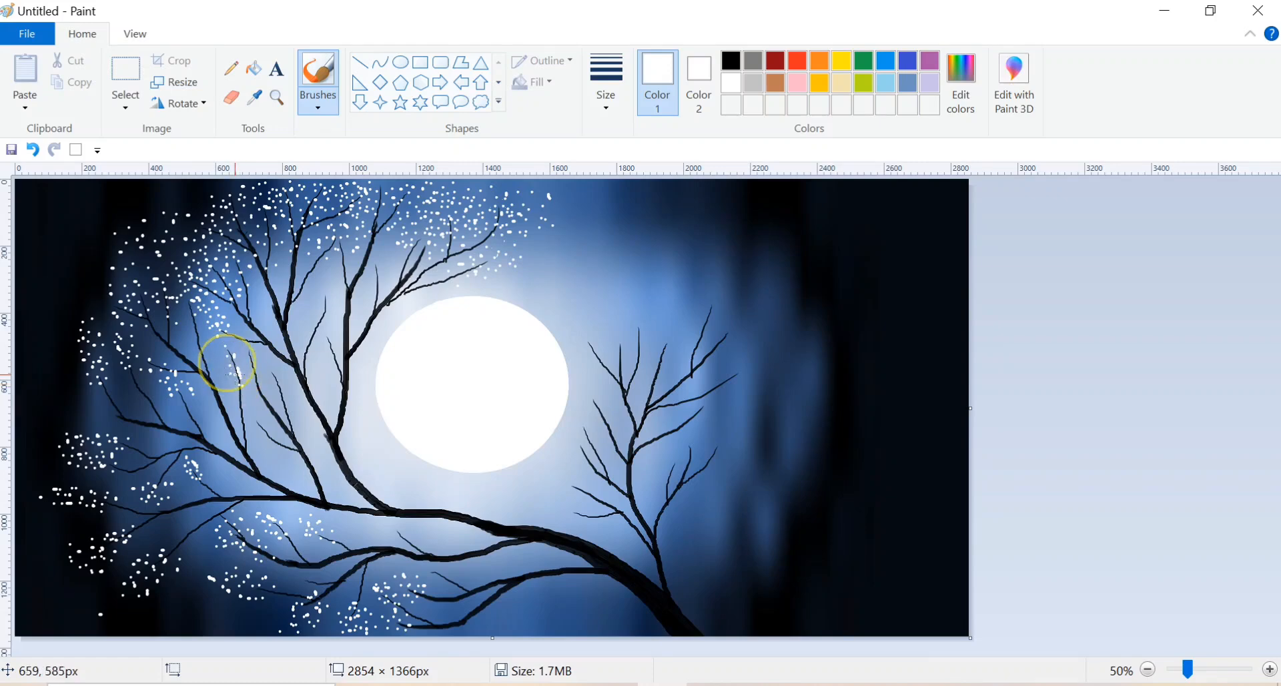
left_click(252, 370)
left_click(260, 365)
left_click(255, 357)
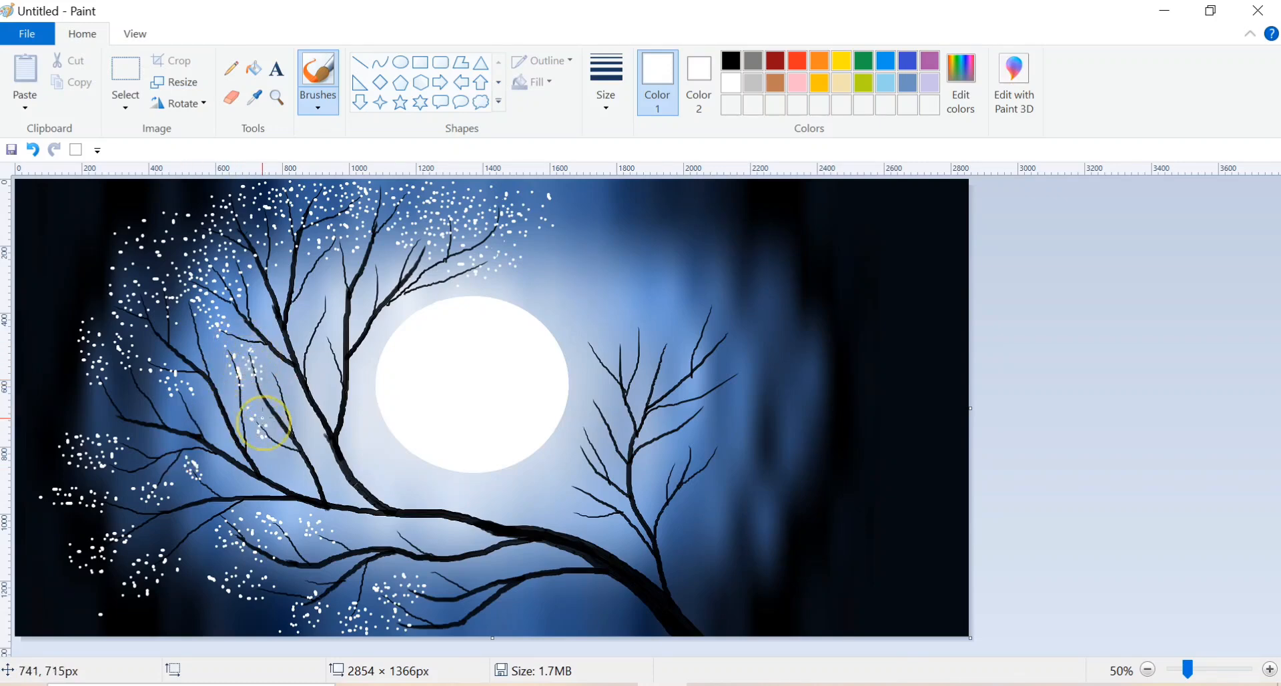
left_click(275, 379)
left_click(274, 383)
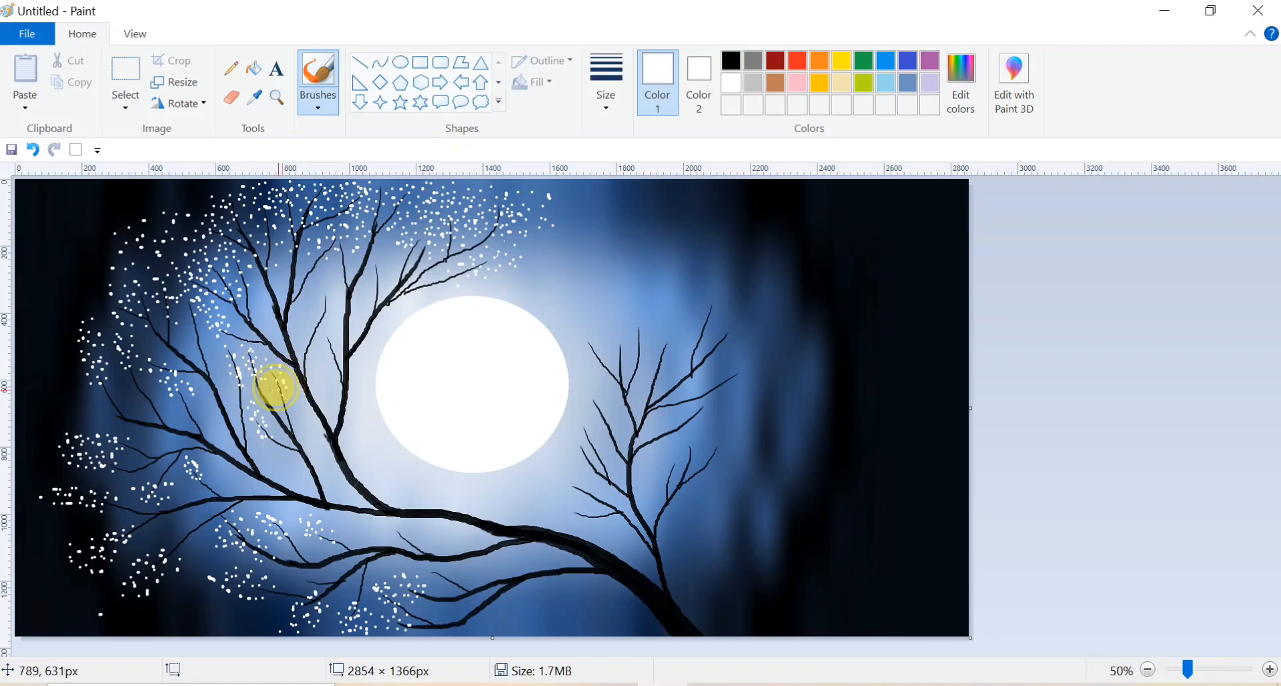
- Dab white dots on the bare twigs of the lower branches and on the twigs between the tall branches beside the moon
left_click(289, 557)
left_click(392, 528)
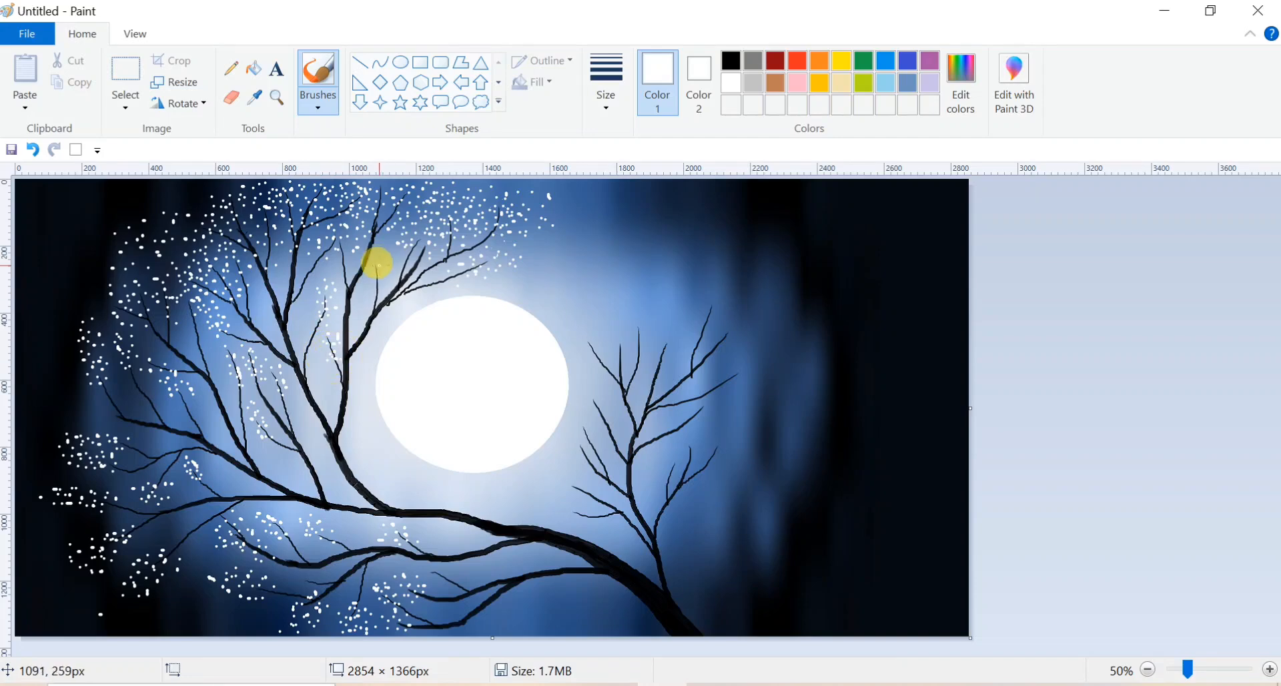
left_click(382, 280)
left_click(439, 579)
left_click(449, 574)
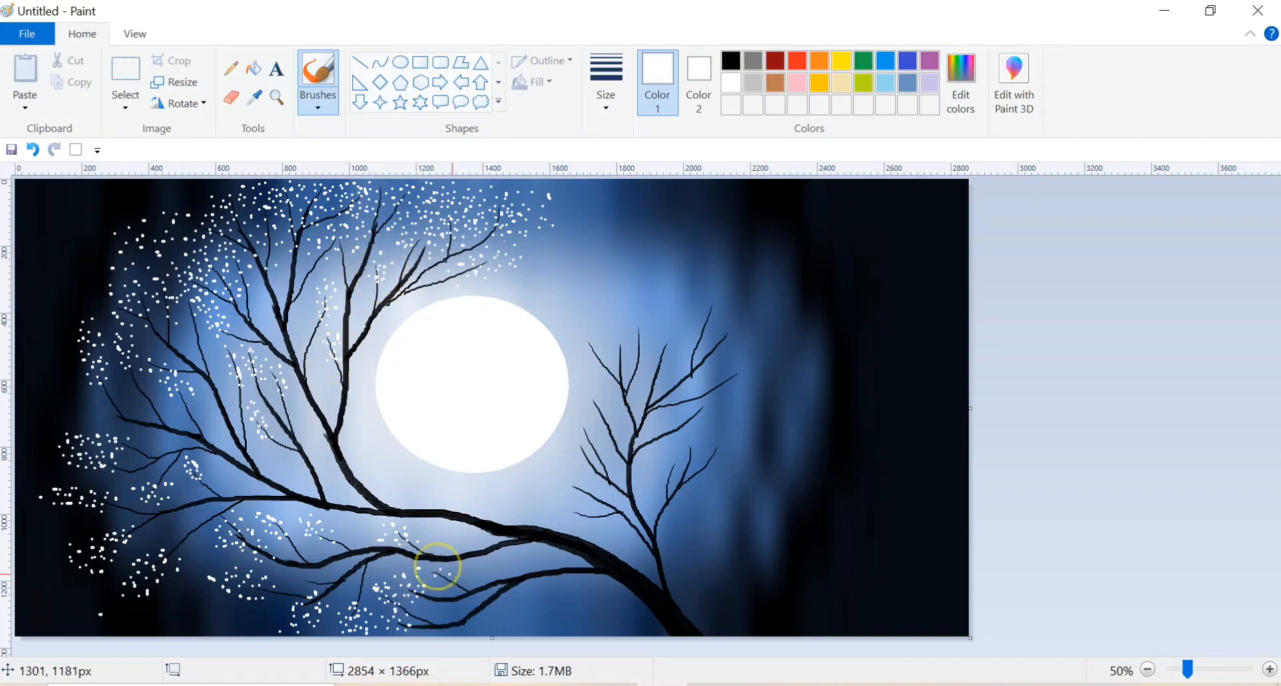
left_click(427, 572)
left_click(455, 581)
- Dab a cluster of white dots around and above the central upright twig of the tree to the moon's right
left_click(677, 332)
left_click(665, 343)
left_click(667, 327)
left_click(668, 317)
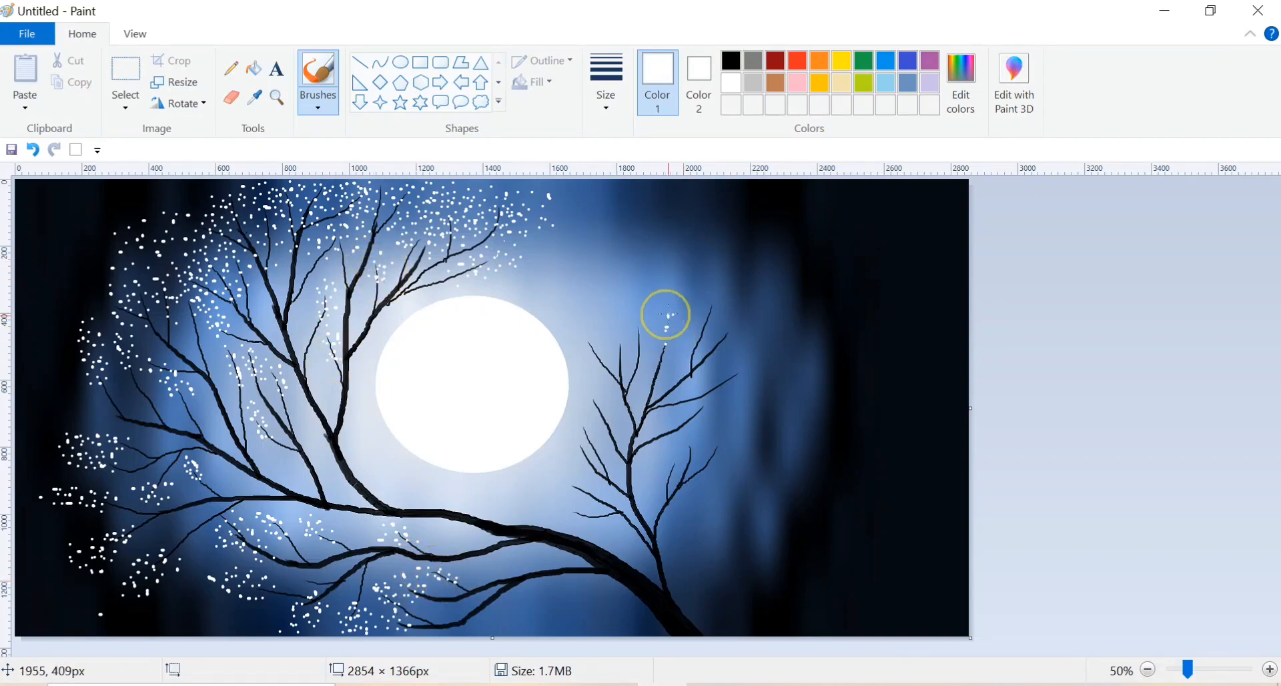
left_click(683, 309)
left_click(674, 328)
left_click(663, 359)
left_click(660, 341)
left_click(661, 309)
left_click(679, 285)
left_click(674, 297)
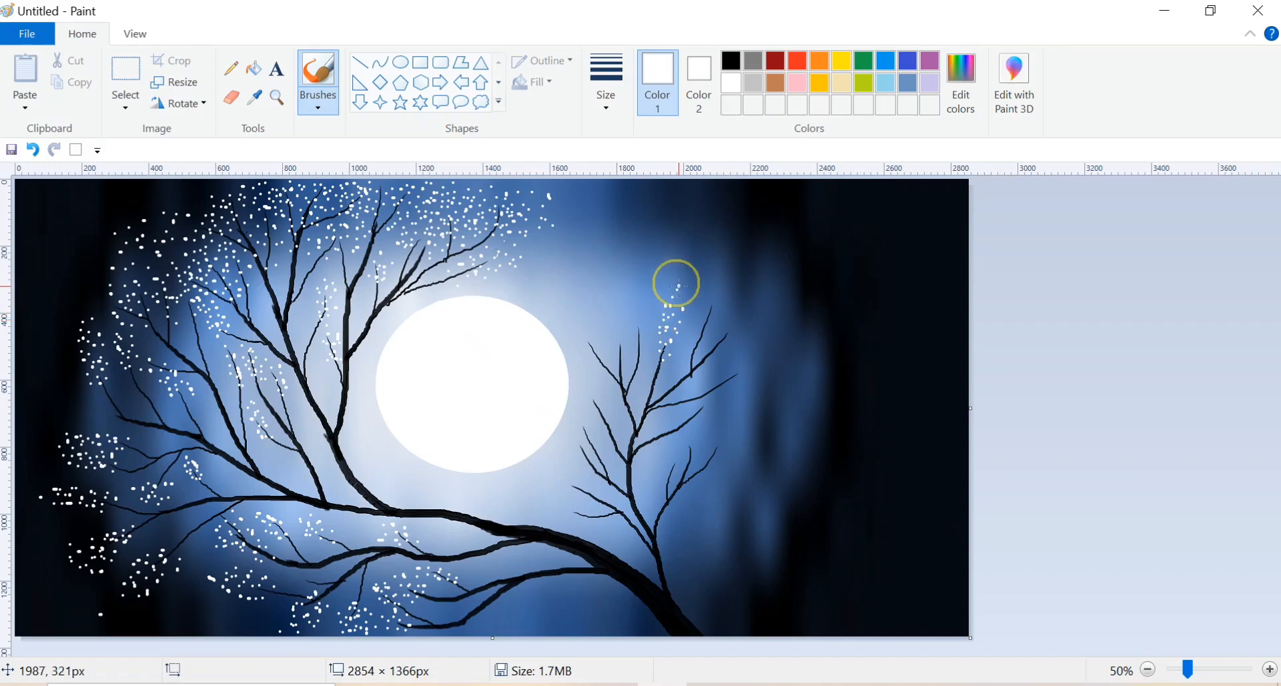
left_click(670, 313)
- Dab white dots above the two upright twigs just left of the right-hand tree's central twig
left_click(638, 323)
left_click(634, 287)
left_click(631, 285)
left_click(628, 299)
left_click(629, 312)
left_click(634, 325)
left_click(637, 337)
left_click(636, 318)
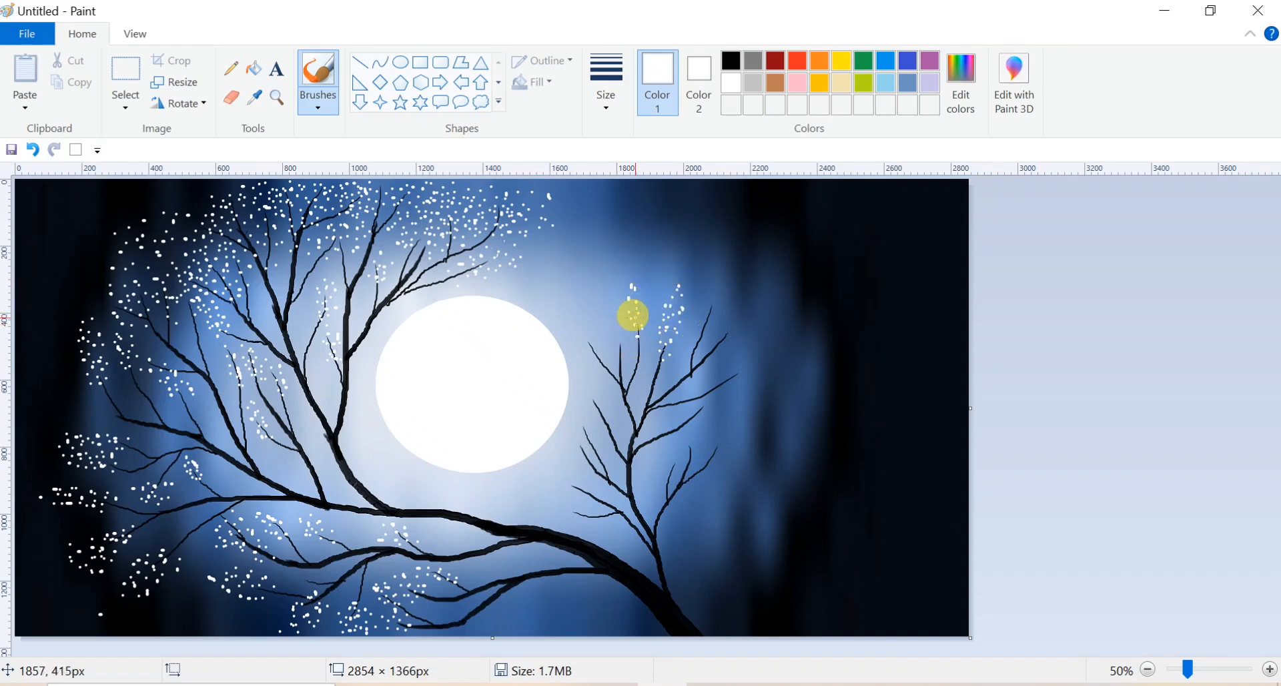
left_click(642, 288)
left_click(643, 298)
left_click(621, 348)
left_click(619, 315)
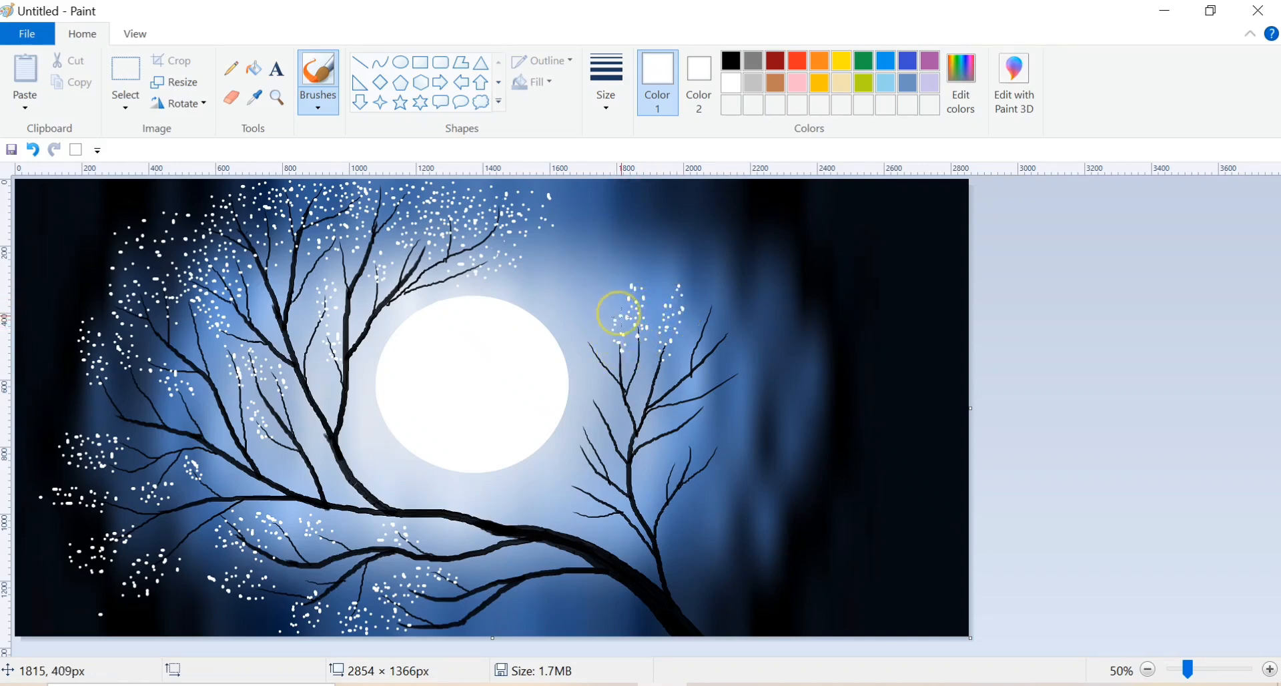
- Dab white dots along the right-hand tree's upper twigs that point toward the moon
left_click(599, 353)
left_click(587, 344)
left_click(586, 333)
left_click(579, 320)
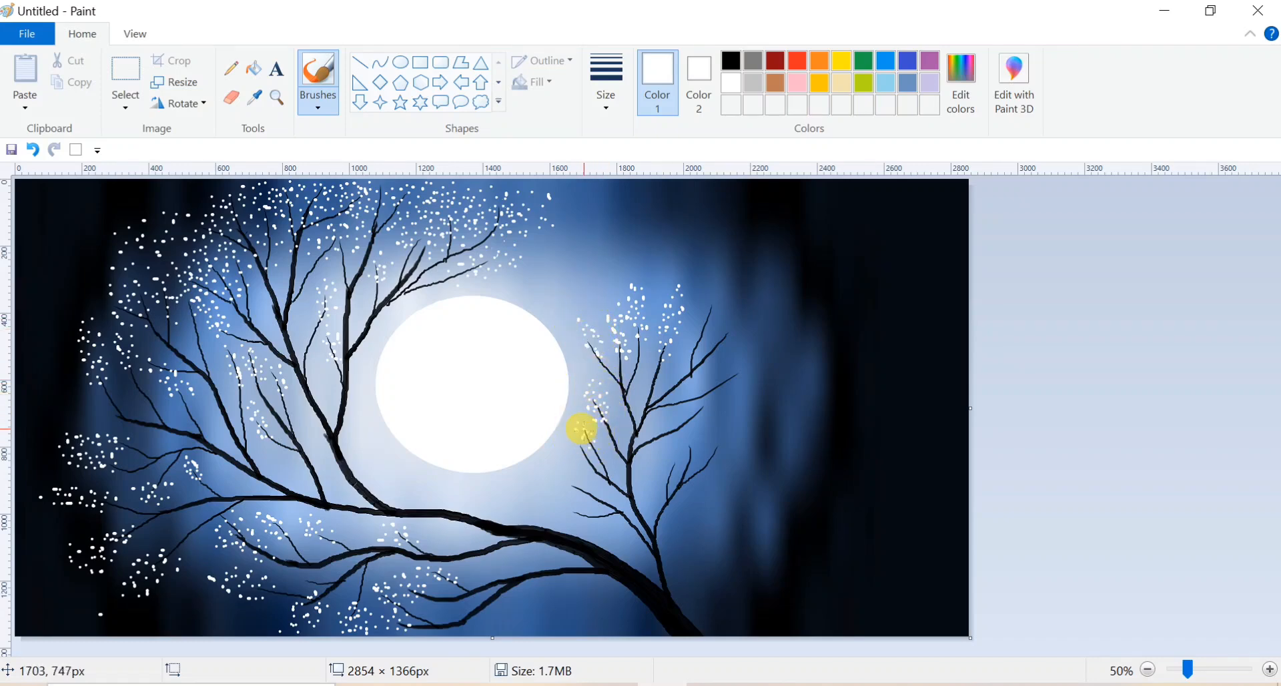
- Dab white dots around the tips of the right-hand tree's two lowest twigs on its moon side
left_click(560, 479)
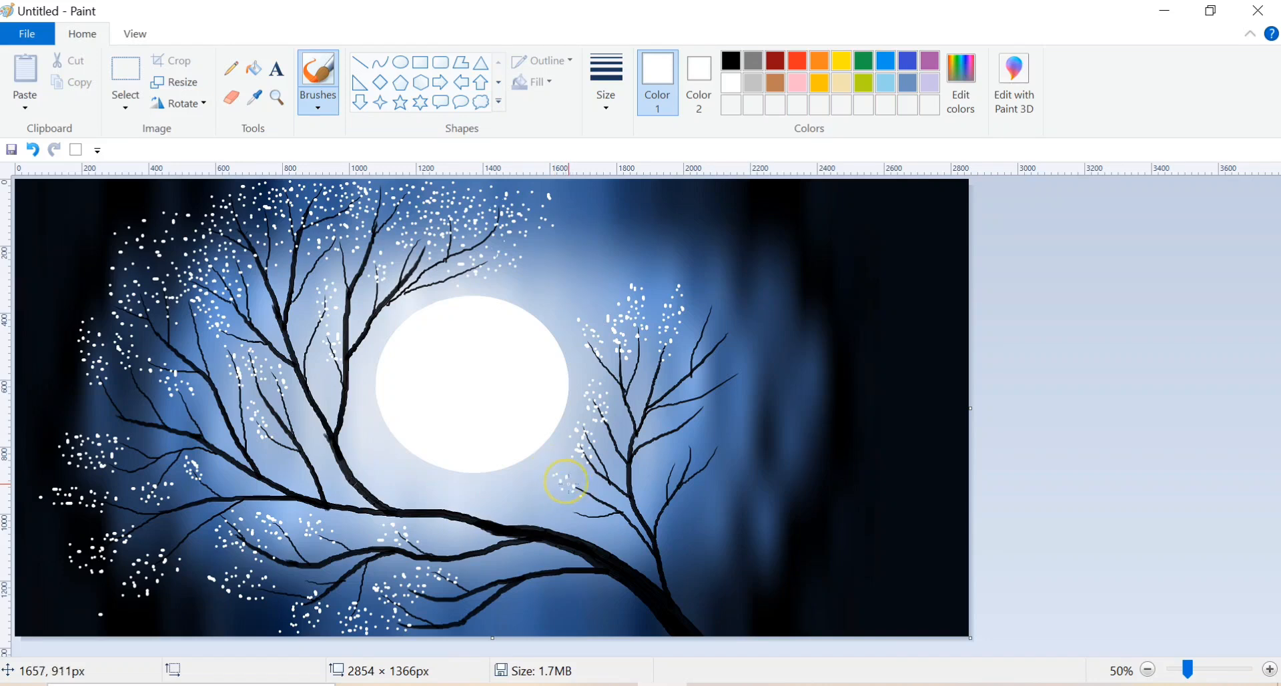
left_click(578, 482)
left_click(589, 495)
left_click(575, 516)
left_click(552, 508)
left_click(570, 513)
left_click(584, 513)
left_click(562, 501)
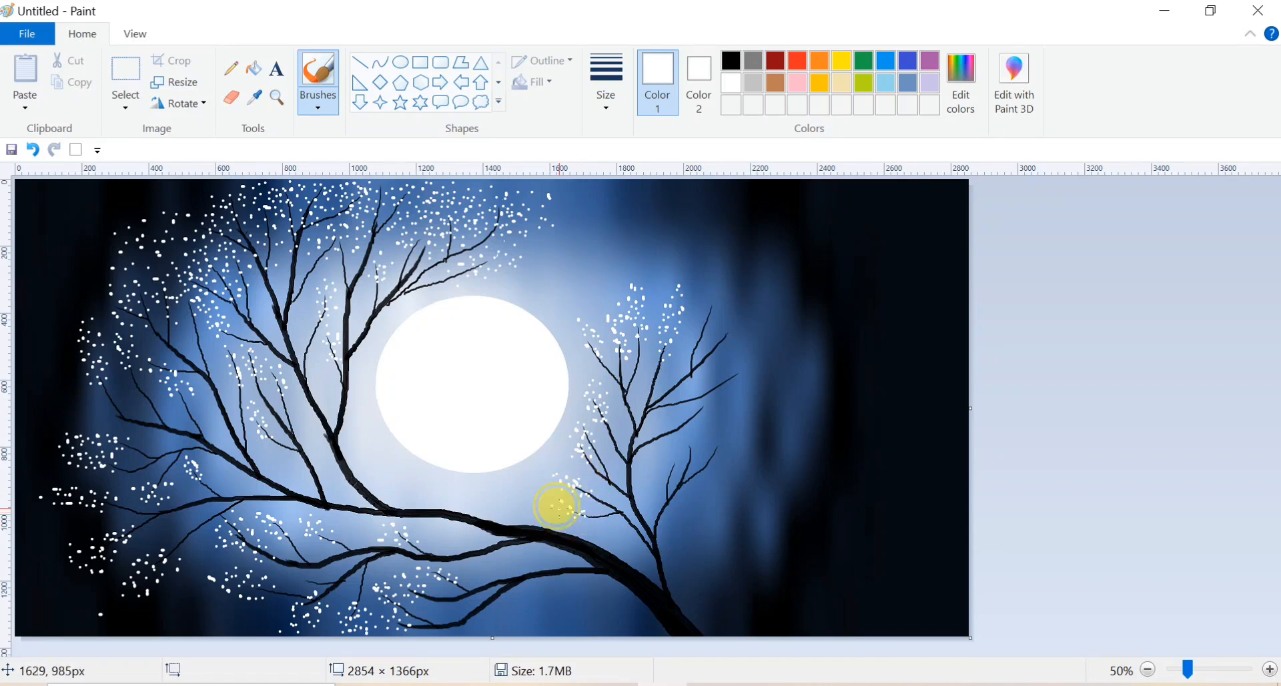
- Dab a cluster of white dots around the tip of the right-hand tree's tallest twig
left_click(722, 265)
left_click(716, 267)
left_click(719, 277)
left_click(711, 281)
left_click(711, 293)
left_click(709, 303)
left_click(708, 311)
left_click(715, 305)
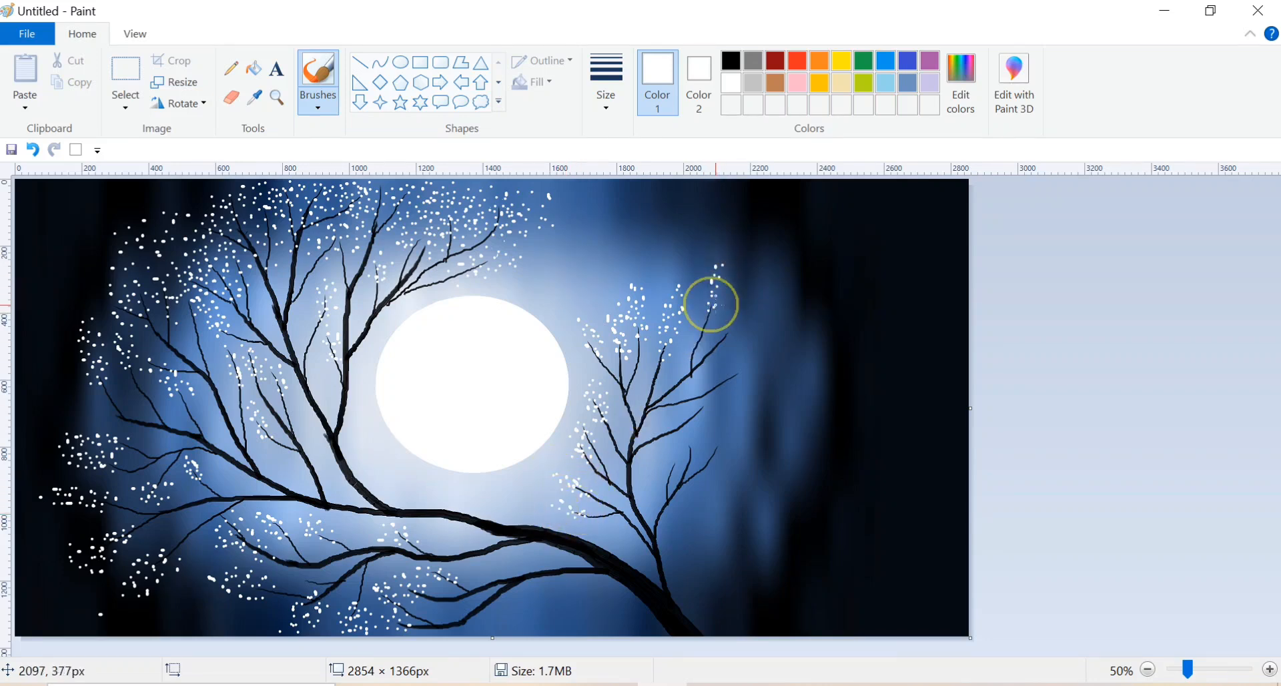
left_click(726, 271)
left_click(724, 291)
left_click(723, 314)
left_click(717, 327)
left_click(702, 318)
left_click(706, 276)
- Dab white dots around the outer twig tip just below the right-hand tree's tallest twig
left_click(730, 335)
left_click(741, 320)
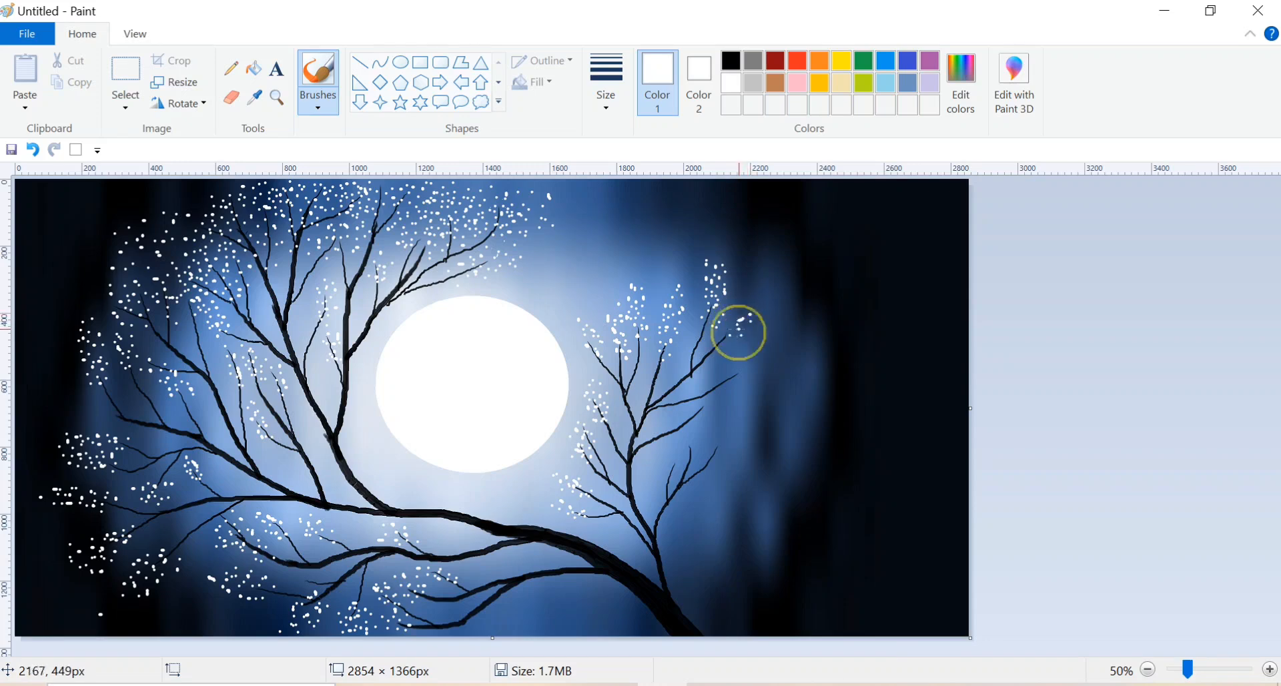
left_click(720, 332)
left_click(732, 318)
left_click(724, 338)
left_click(735, 342)
left_click(727, 343)
left_click(718, 349)
- Dab white dots around the right-hand tree's farthest outer twig tip, undoing a smeared stroke
left_click(736, 377)
left_click(748, 368)
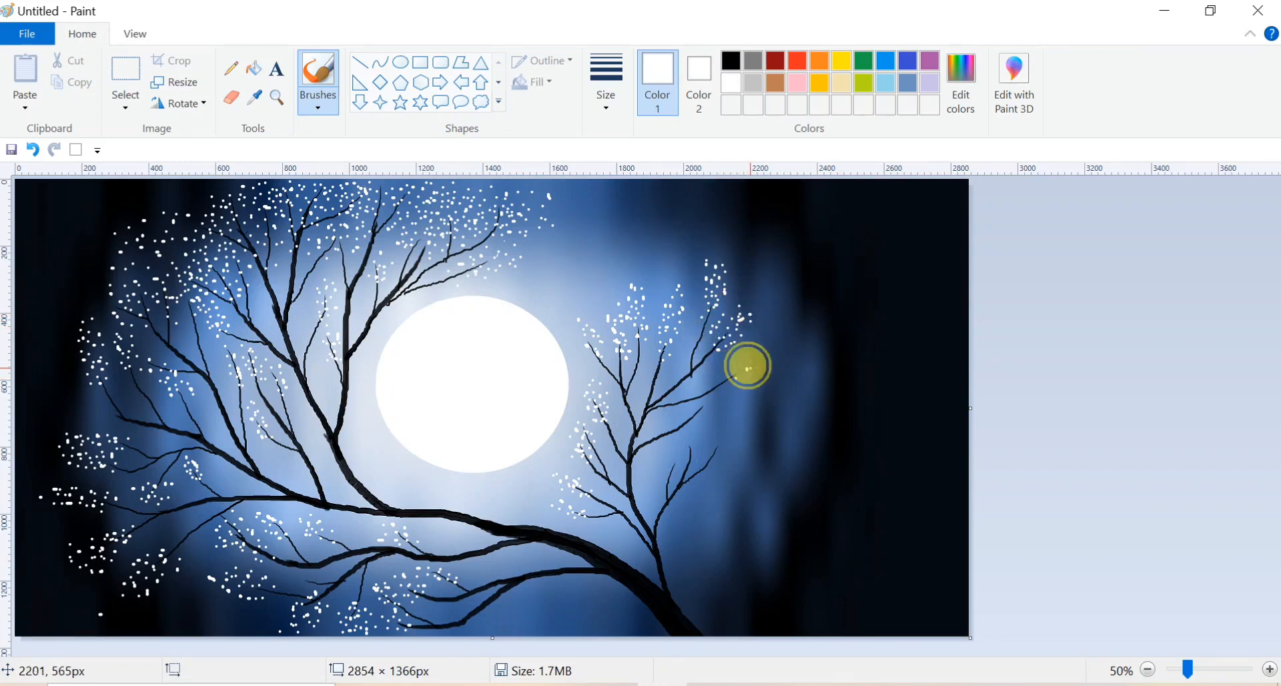
left_click(761, 353)
left_click(778, 338)
left_click(752, 358)
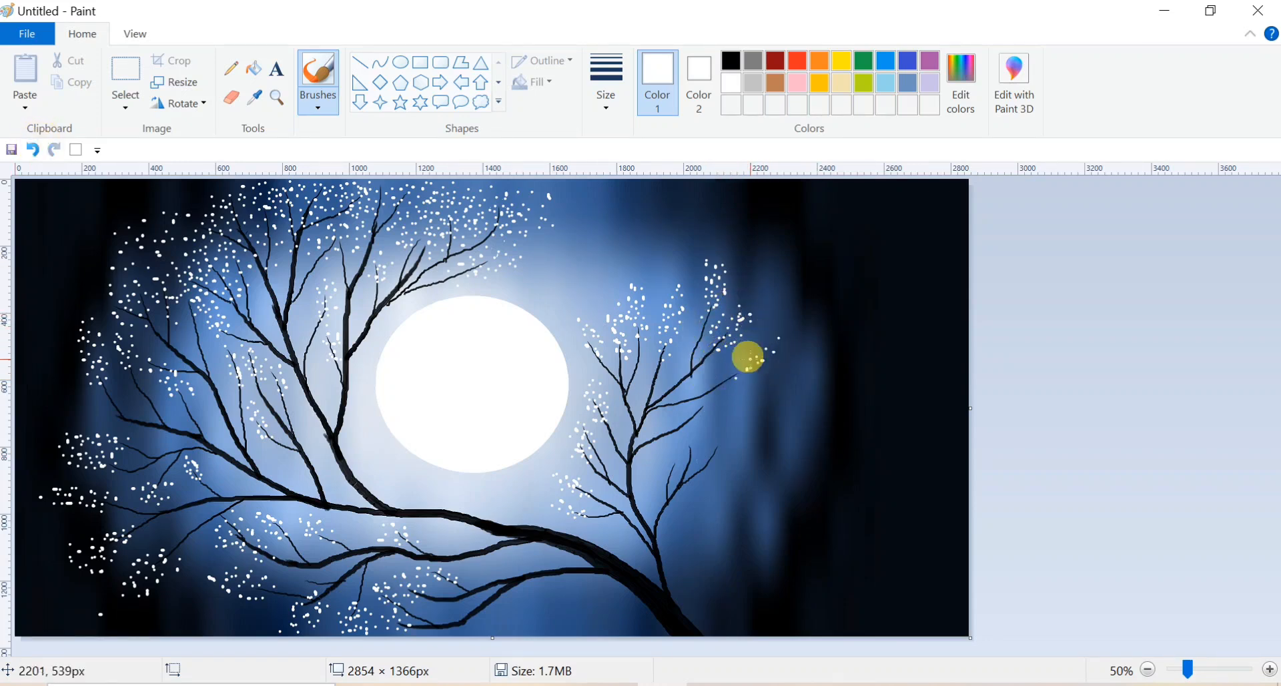
left_click(767, 338)
left_click(767, 373)
left_click(754, 383)
left_click(729, 383)
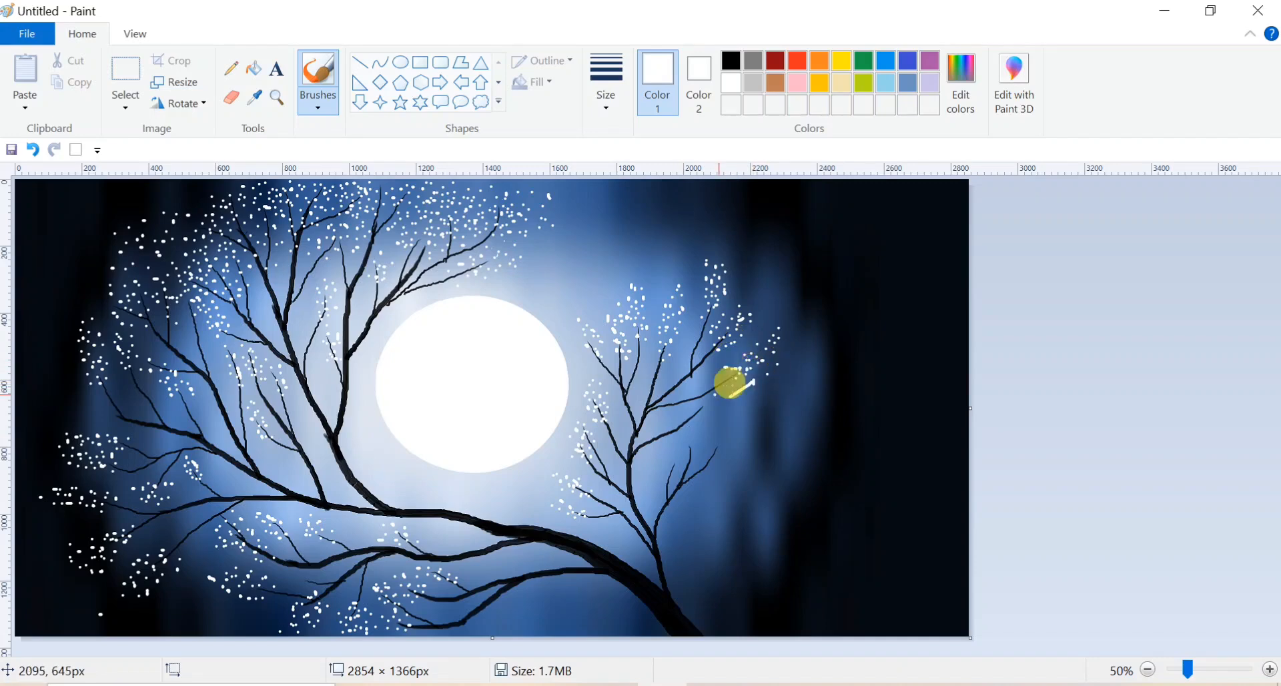
left_click(32, 149)
- Dab white dots over the right-hand tree's middle outer twig, undoing a misplaced dot beneath it
left_click(712, 404)
left_click(710, 419)
left_click(693, 412)
left_click(670, 413)
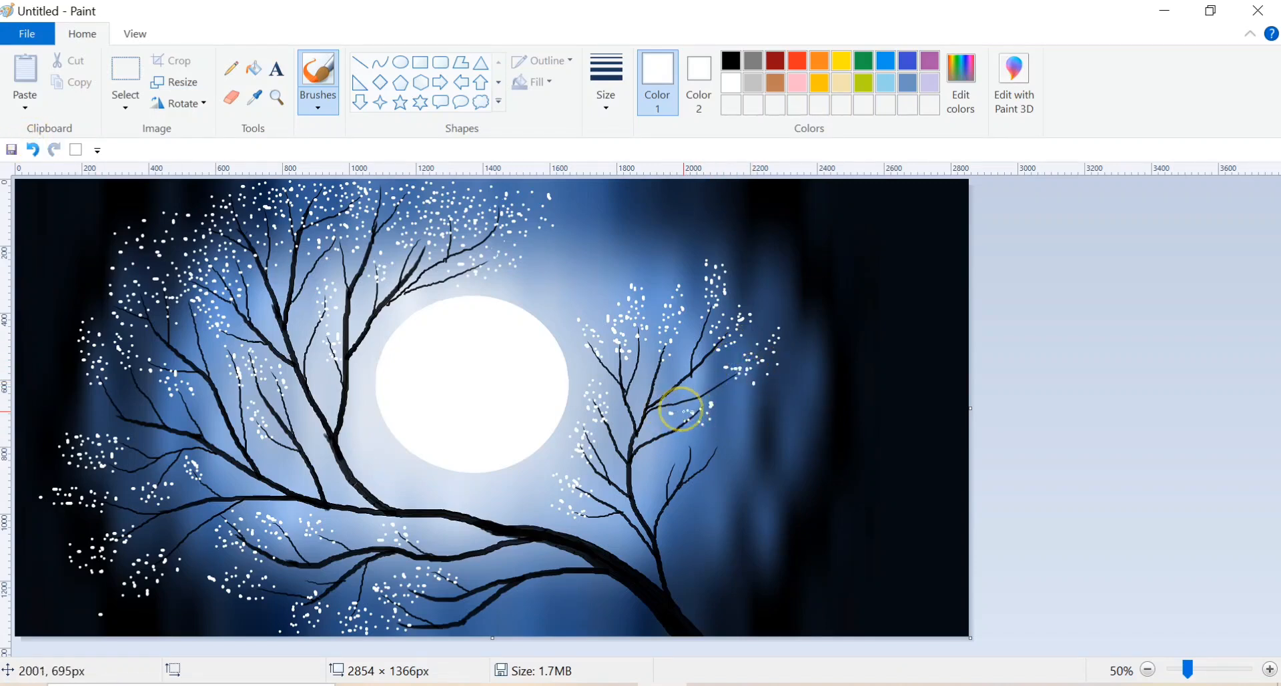
left_click(687, 443)
left_click(29, 145)
- Dab white dots around the right-hand tree's lowest outer twigs and add more around the middle outer twig
left_click(698, 449)
left_click(694, 441)
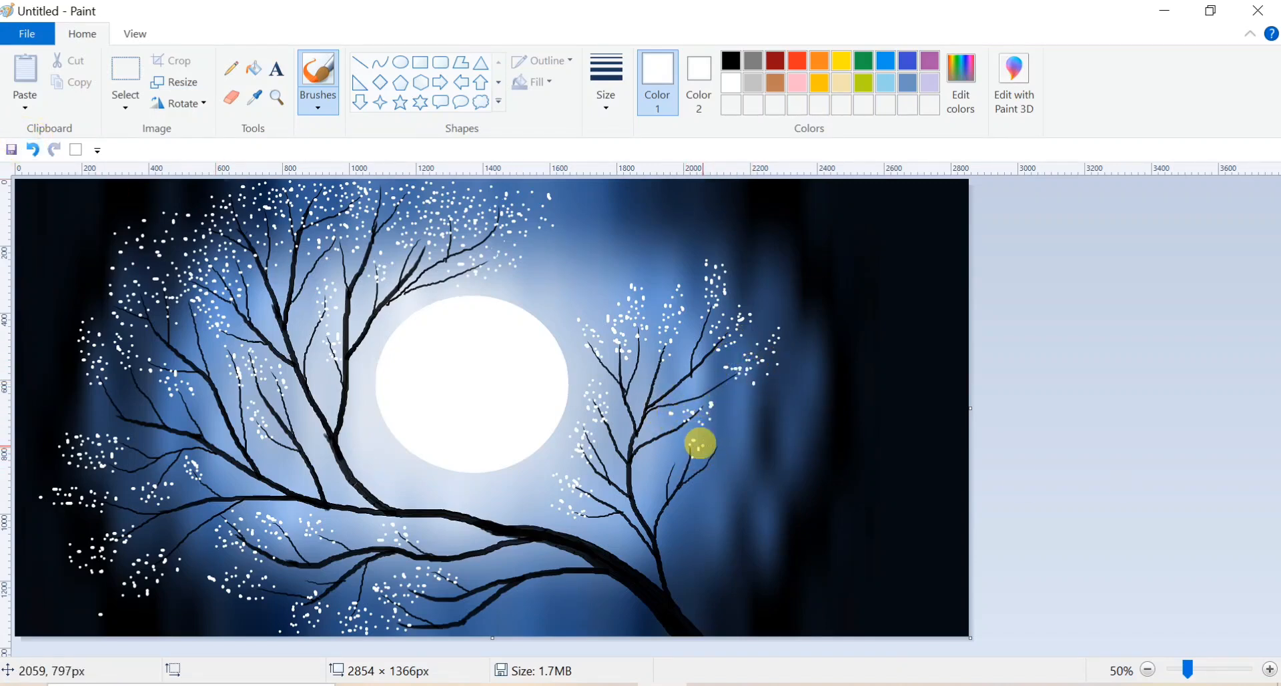
left_click(720, 446)
left_click(703, 459)
left_click(666, 479)
left_click(658, 466)
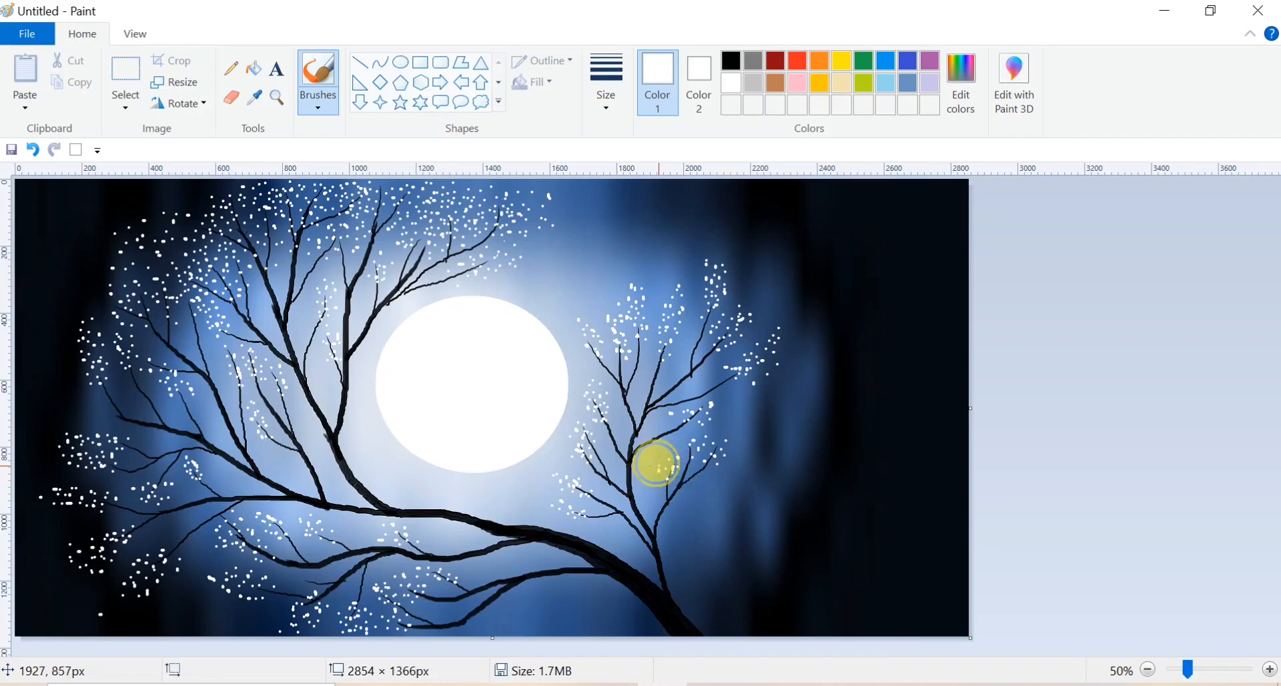
left_click(685, 457)
left_click(681, 465)
left_click(678, 415)
left_click(701, 401)
left_click(719, 396)
left_click(360, 394)
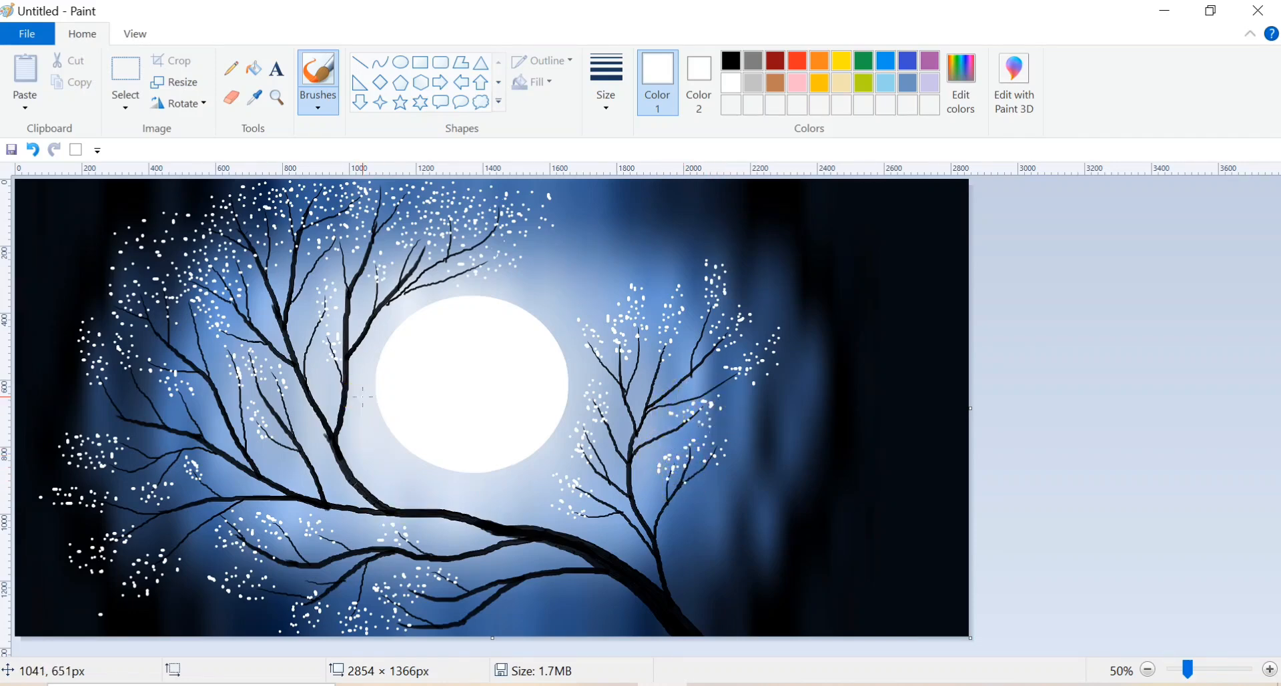
- Try painting a yellow stroke along the main branch and undo it
left_click(731, 63)
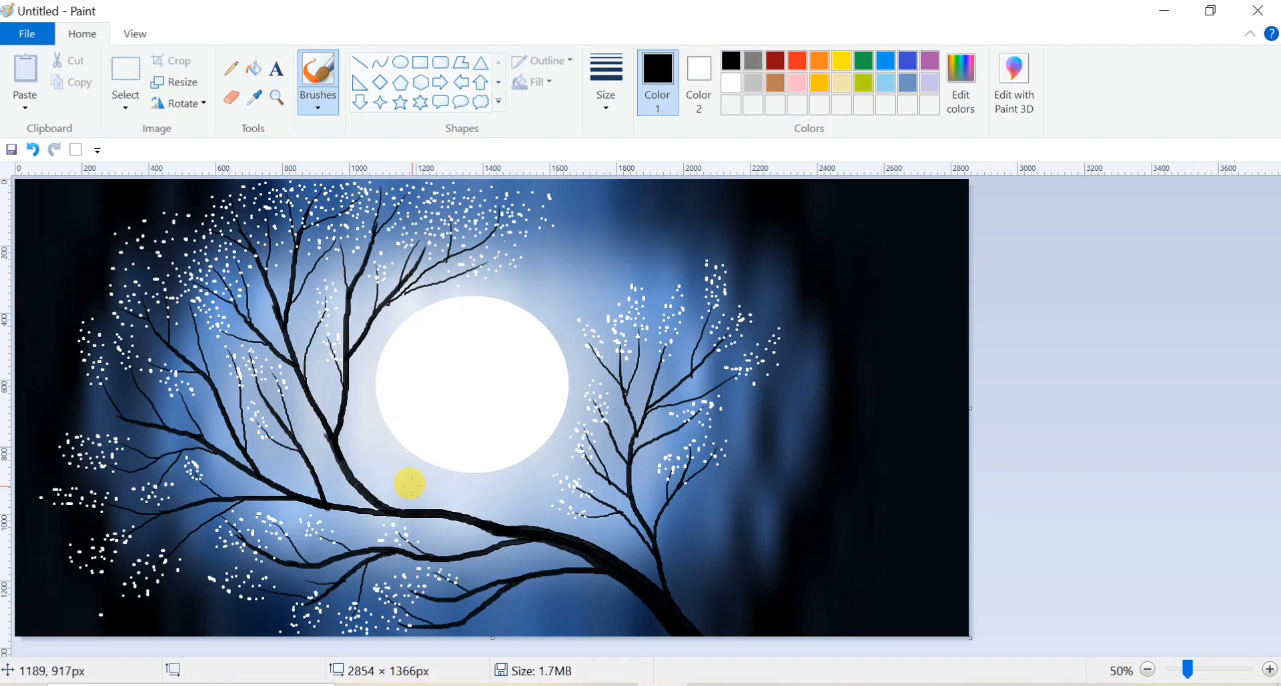
left_click(842, 61)
mouse_move(409, 510)
left_mouse_down()
mouse_move(573, 530)
mouse_move(667, 586)
left_mouse_up()
left_click(32, 149)
- Draw small black V-shaped birds with a different brush, four across the moon and one in the sky to its upper right
left_click(731, 61)
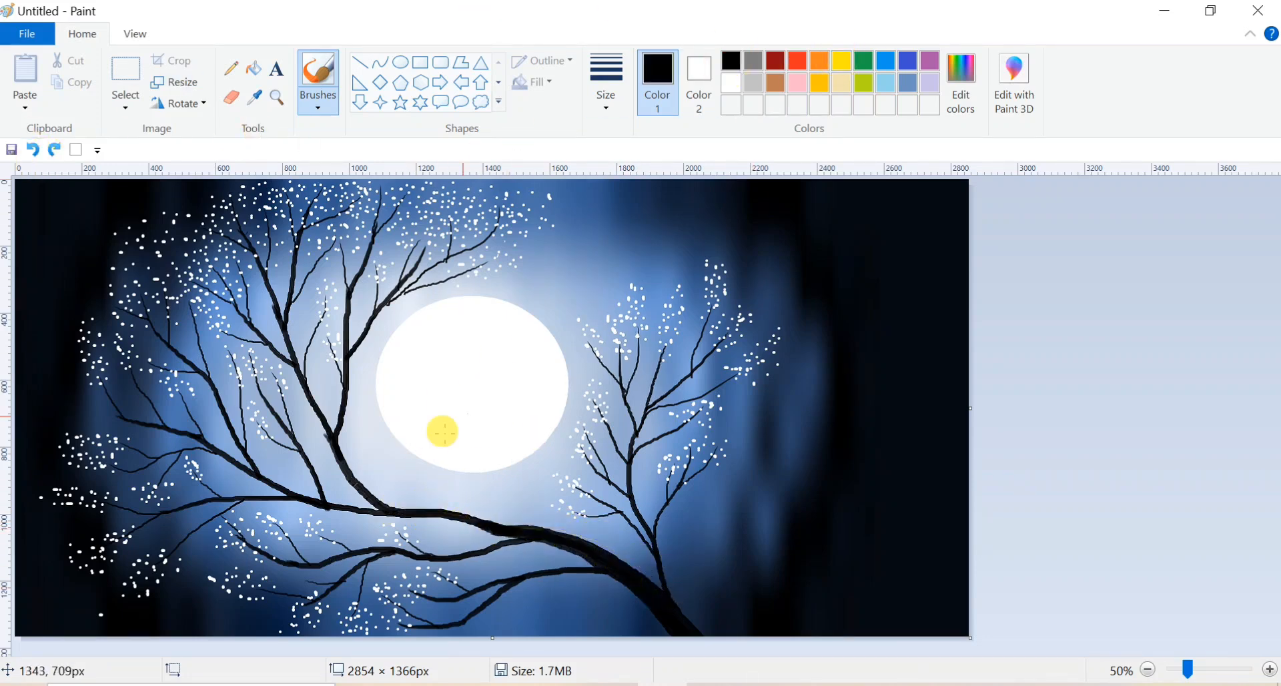
mouse_move(429, 361)
left_mouse_down()
mouse_move(440, 372)
mouse_move(458, 358)
mouse_move(532, 352)
left_mouse_up()
left_click(35, 151)
left_click(318, 105)
left_click(359, 138)
left_click(465, 357)
left_click_drag(471, 407, 569, 409)
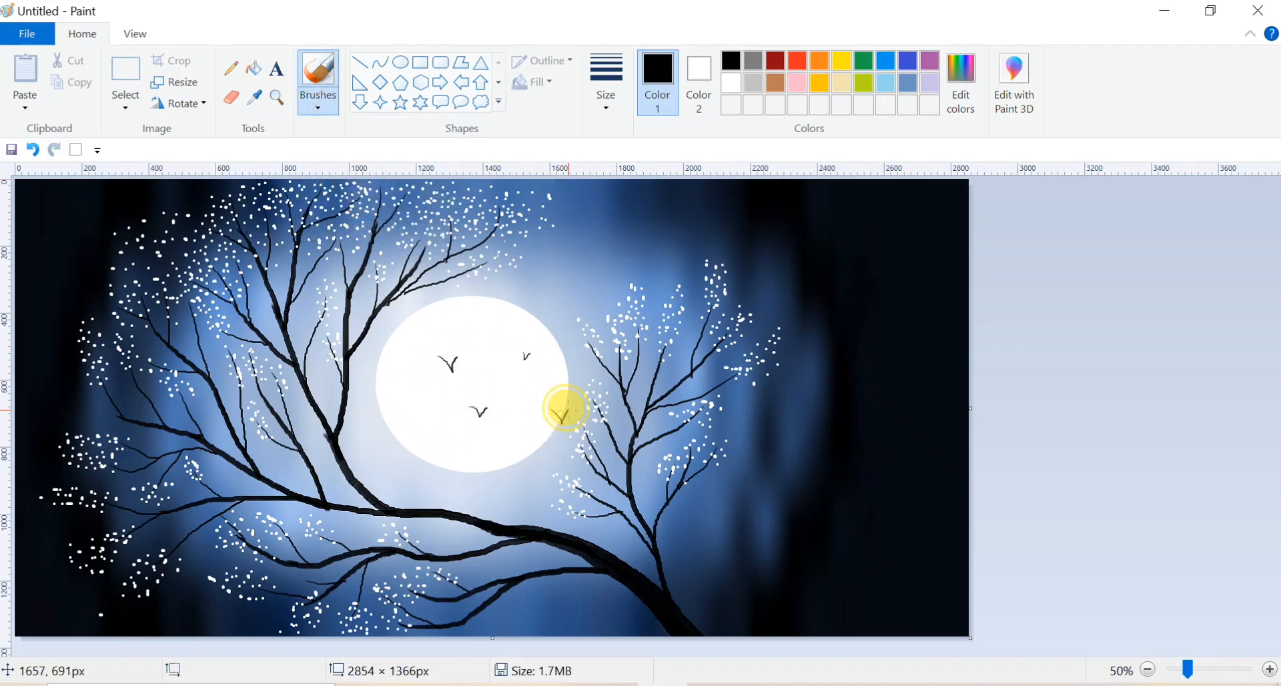
left_click_drag(590, 249, 606, 248)
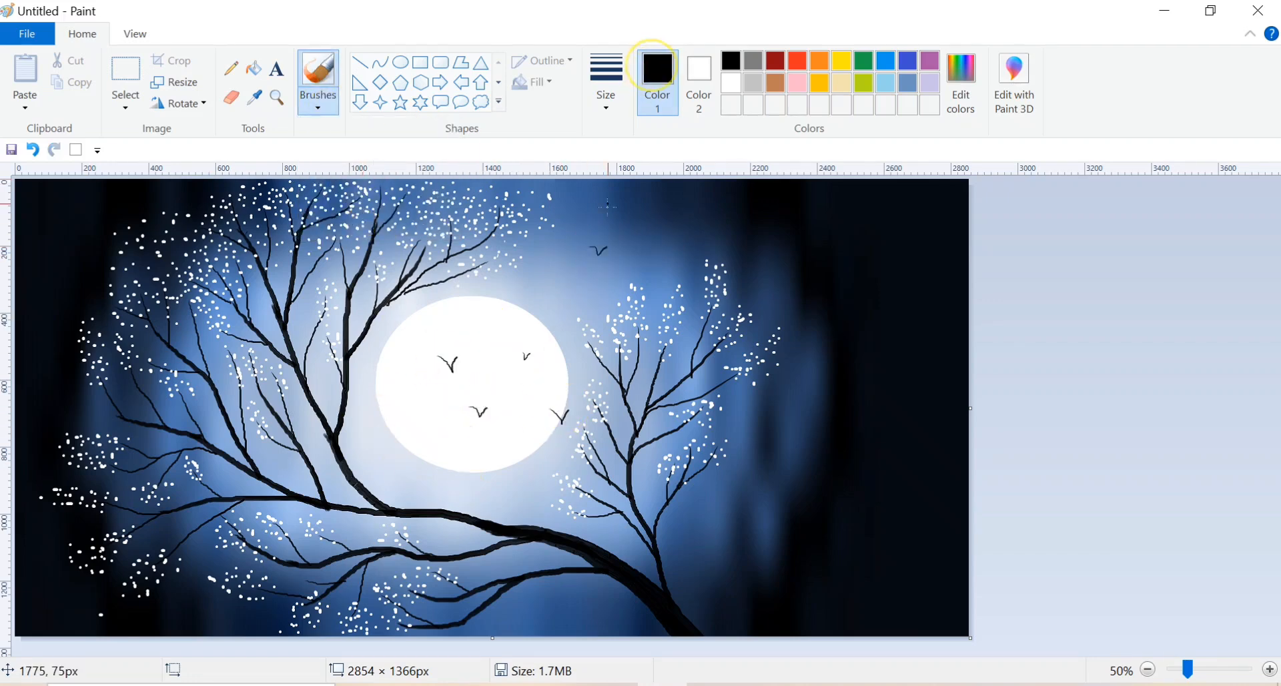
- Paint a small black figure with head, body, arms and legs sitting on the main branch below the moon
left_click(428, 341)
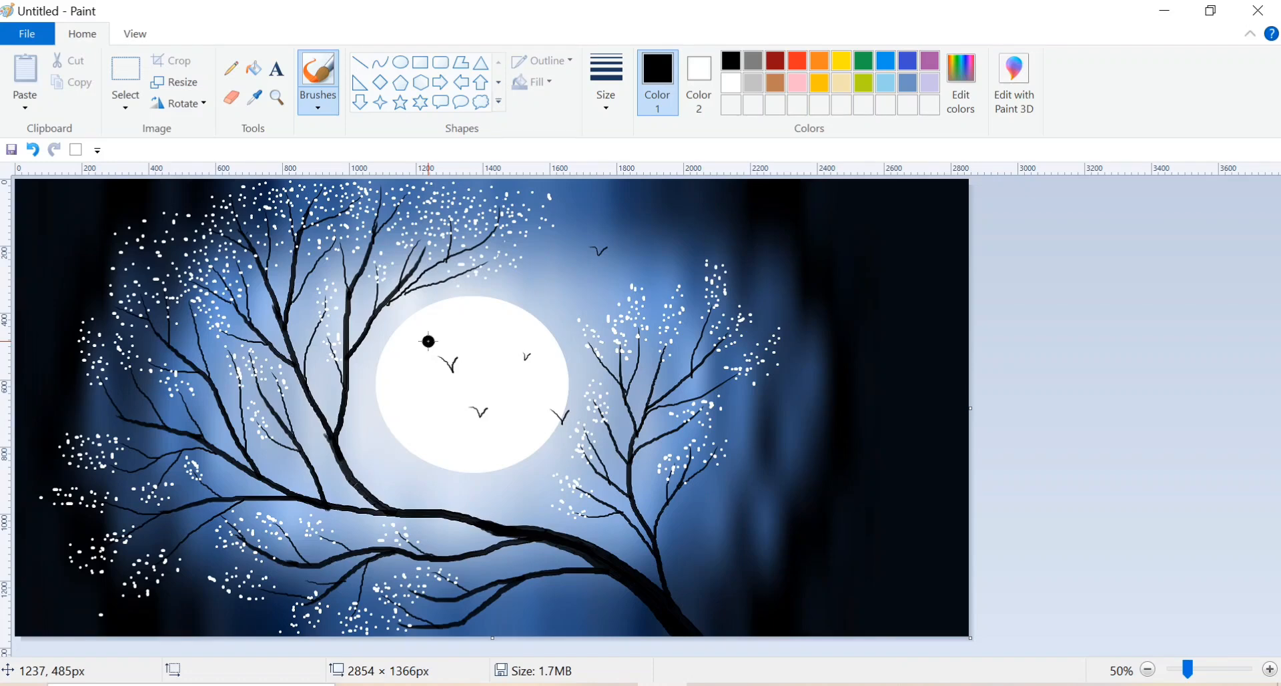
left_click(440, 471)
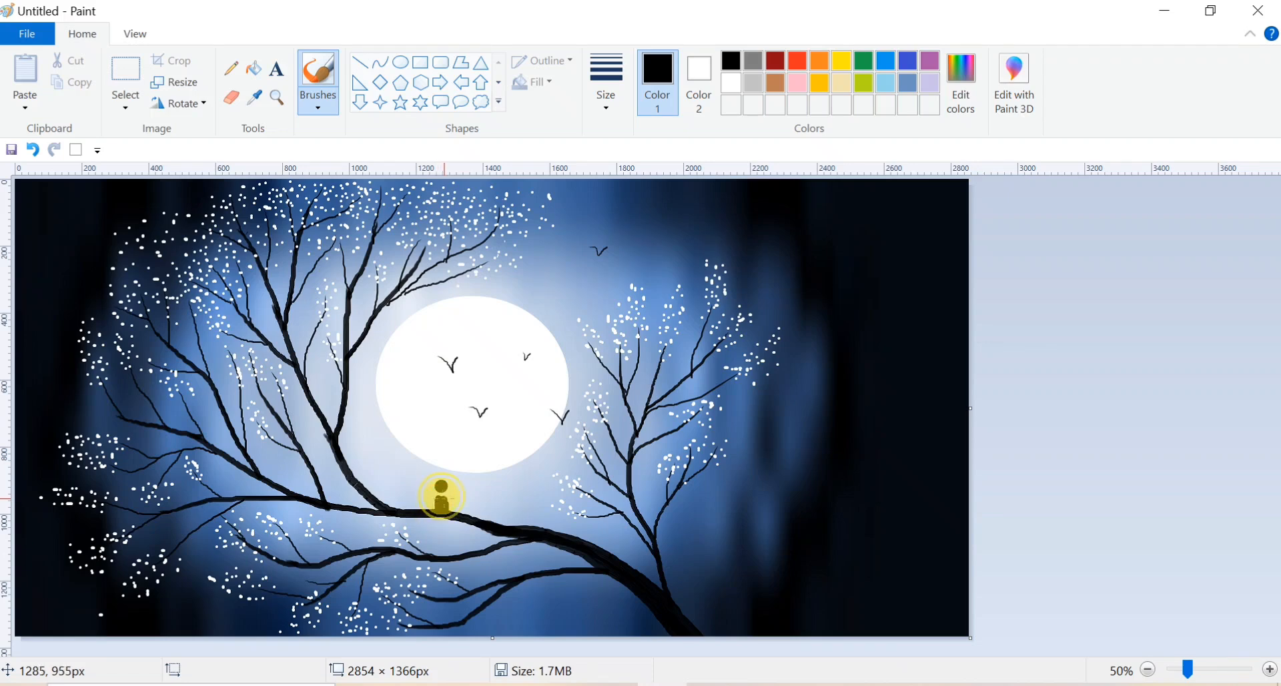
left_click(33, 148)
left_click_drag(446, 501, 449, 502)
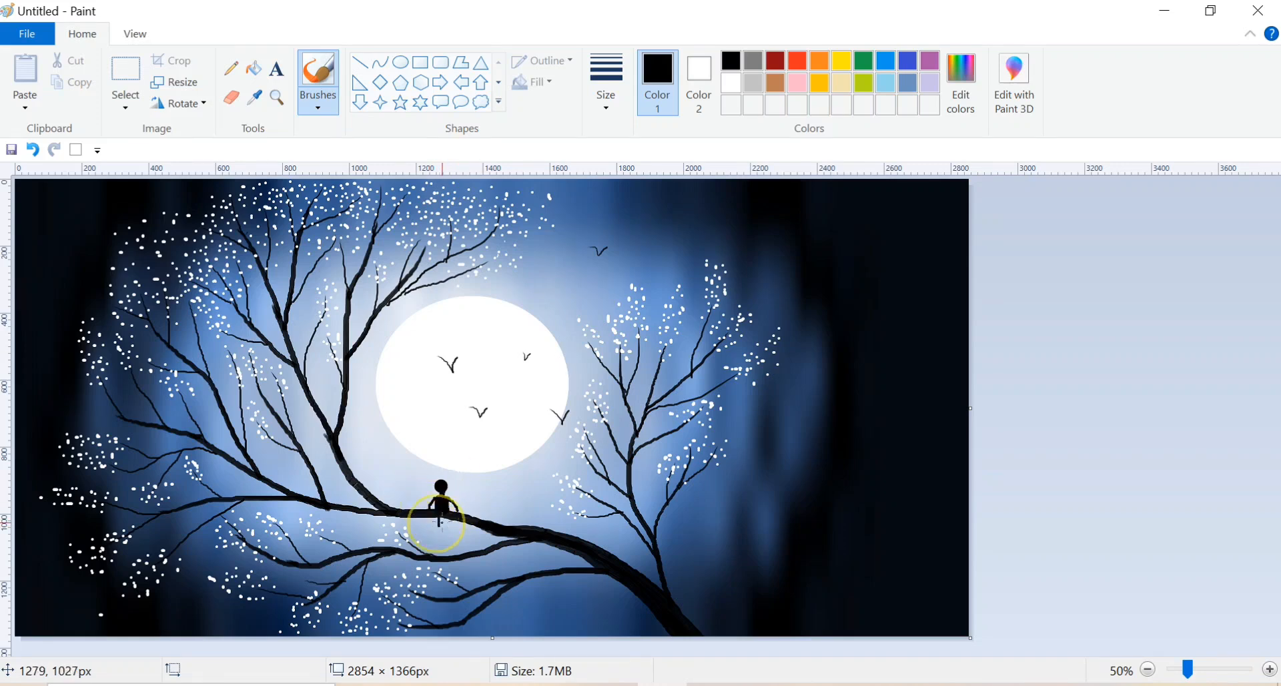
left_click(685, 217)
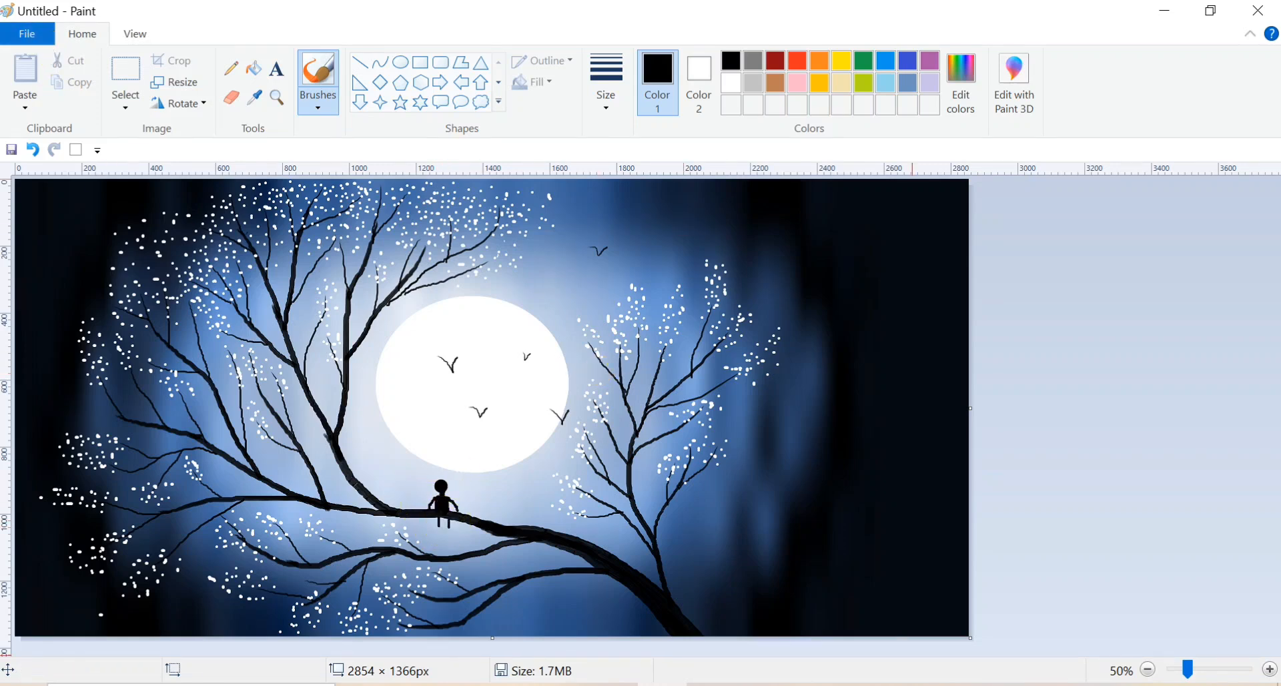